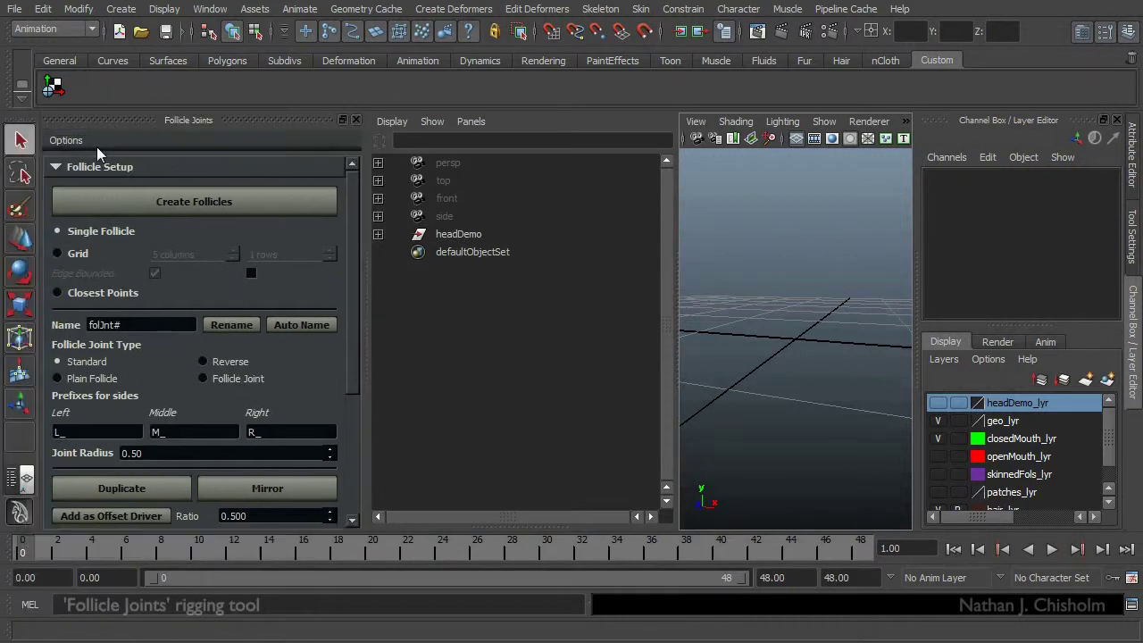
- Show the perspective view without the Outliner, and fold and unfold the Follicle Setup section of Follicle Joints
key(space)
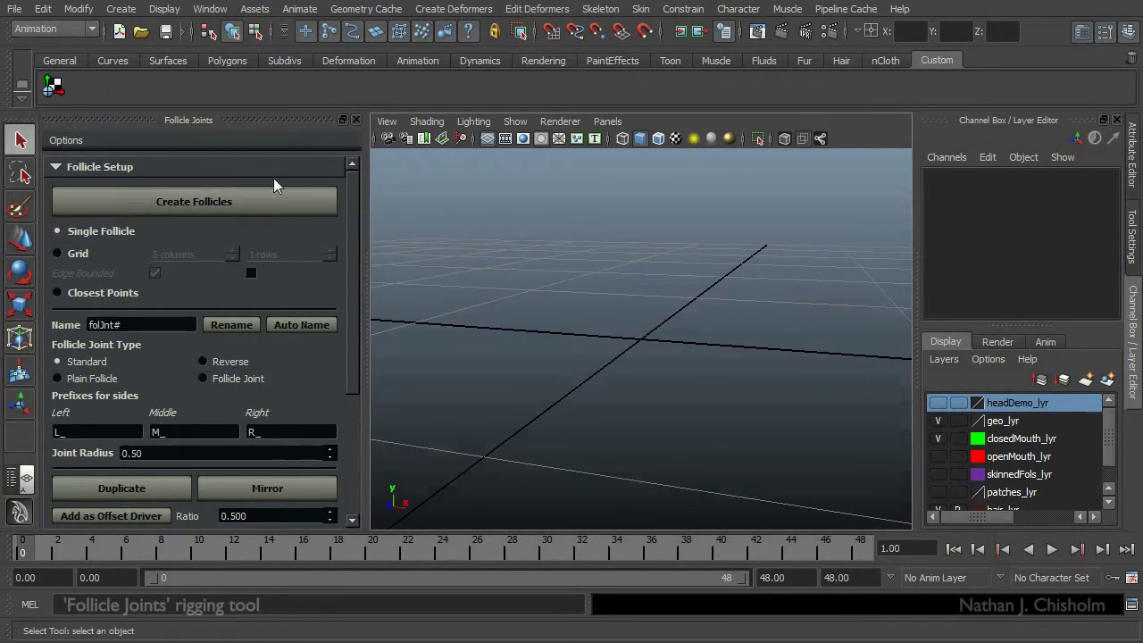
click(213, 167)
click(102, 195)
click(126, 167)
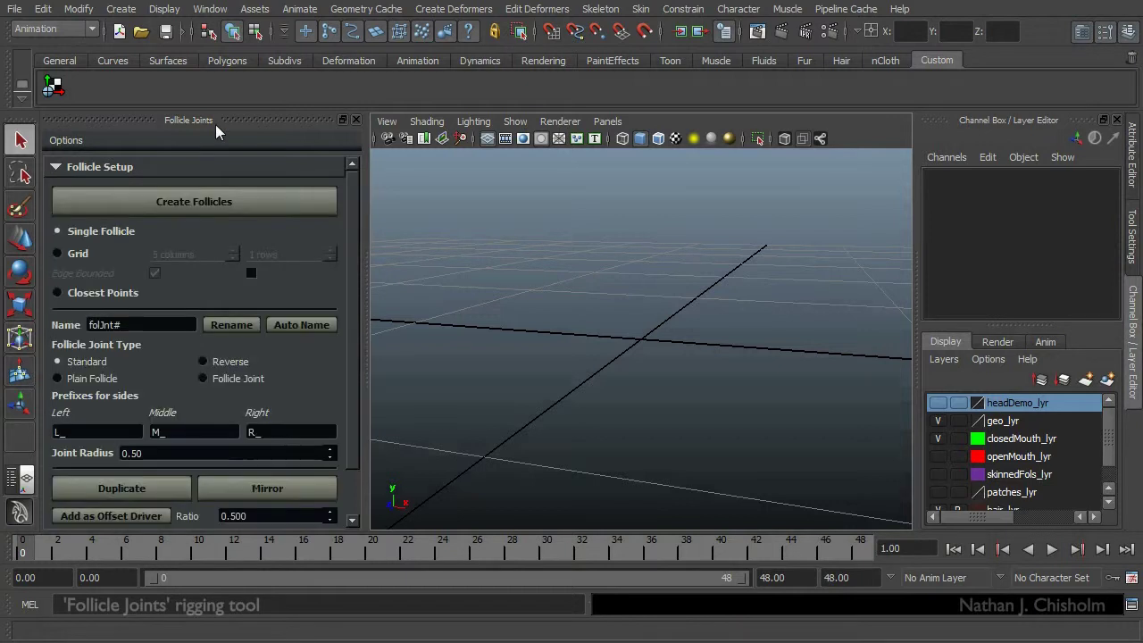
- Float and enlarge the Follicle Joints window, expand Helper Tools to examine its options, and dock the window again
drag(215, 124, 196, 13)
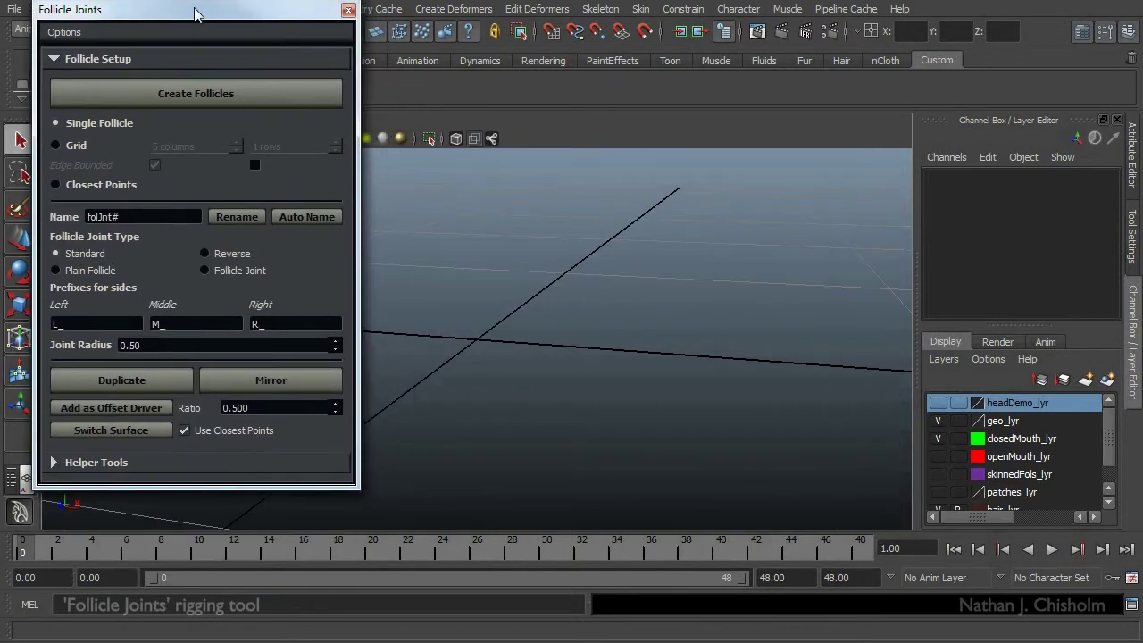
drag(178, 489, 178, 634)
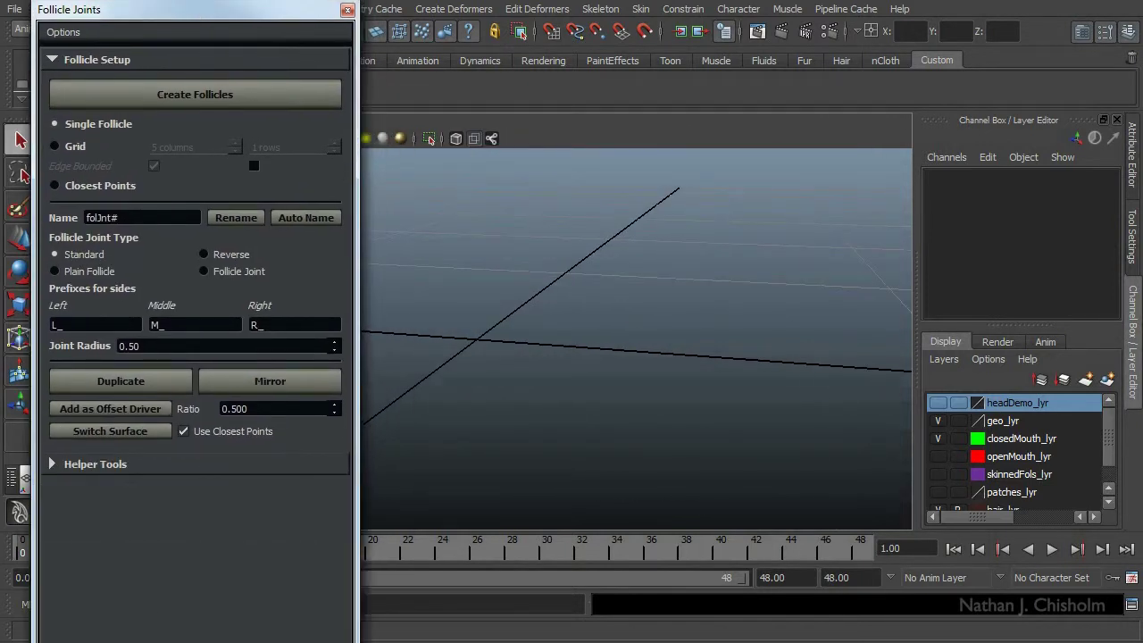
click(150, 464)
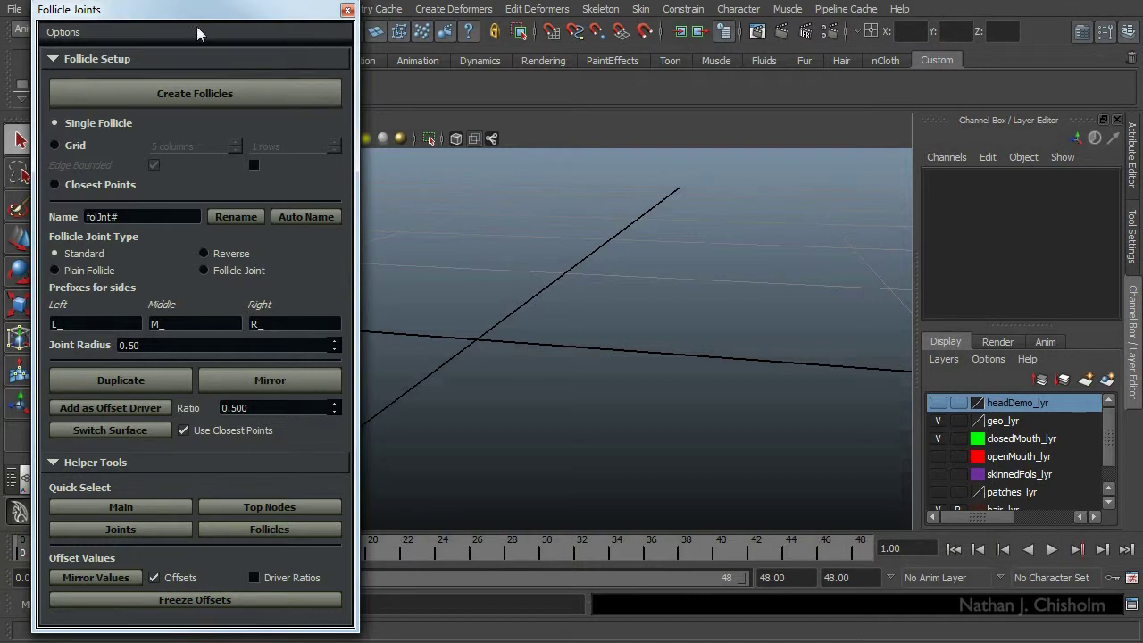
drag(184, 12, 94, 182)
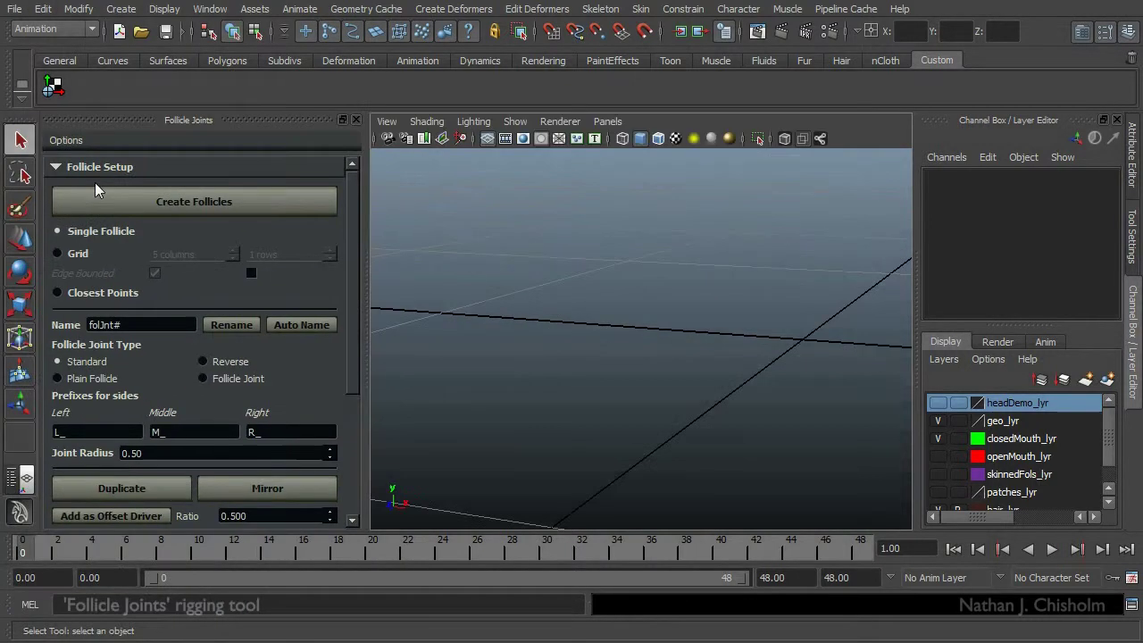
- Create a NURBS plane at the origin
click(166, 59)
click(176, 89)
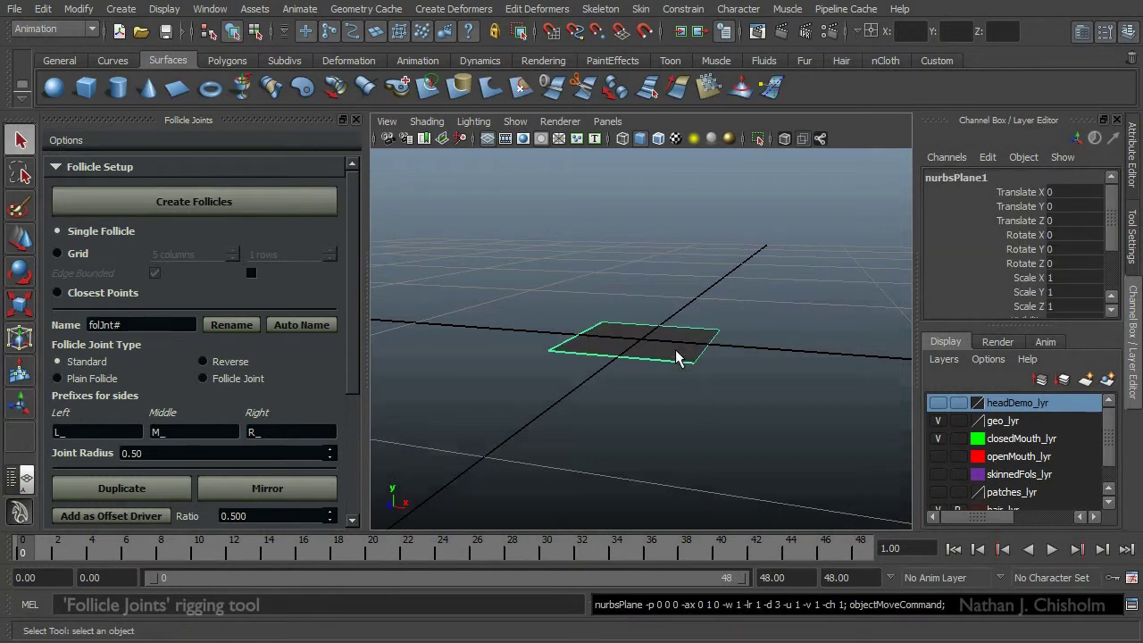
alt+drag(668, 380, 721, 384)
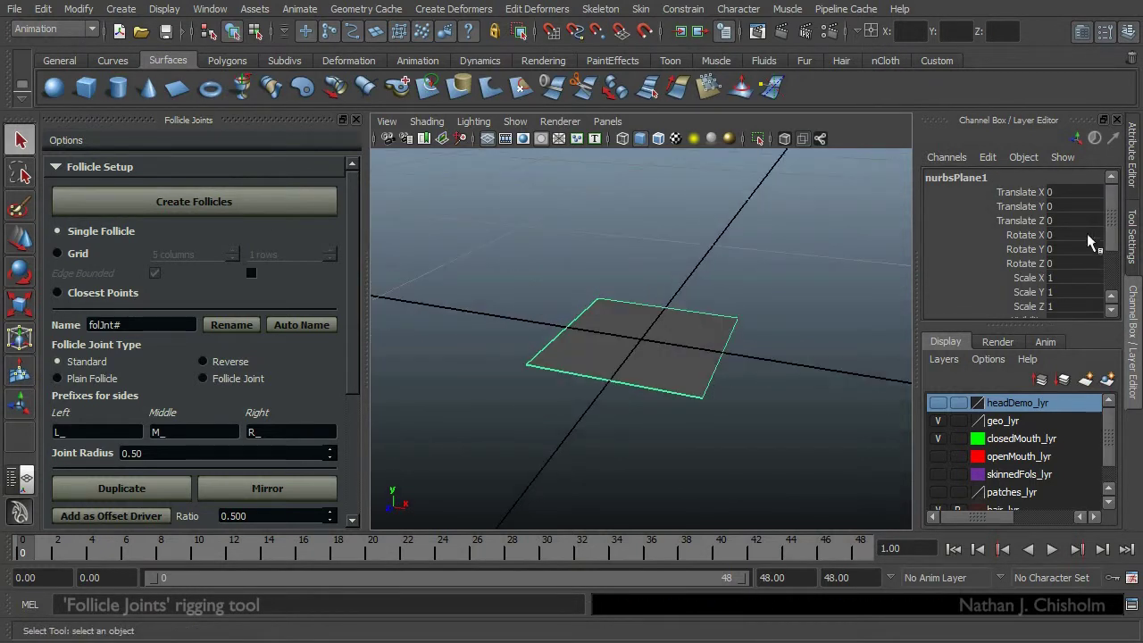
- Set the NURBS plane's Patches U to 4 and Patches V to 3
scroll(1110, 228, down, 5)
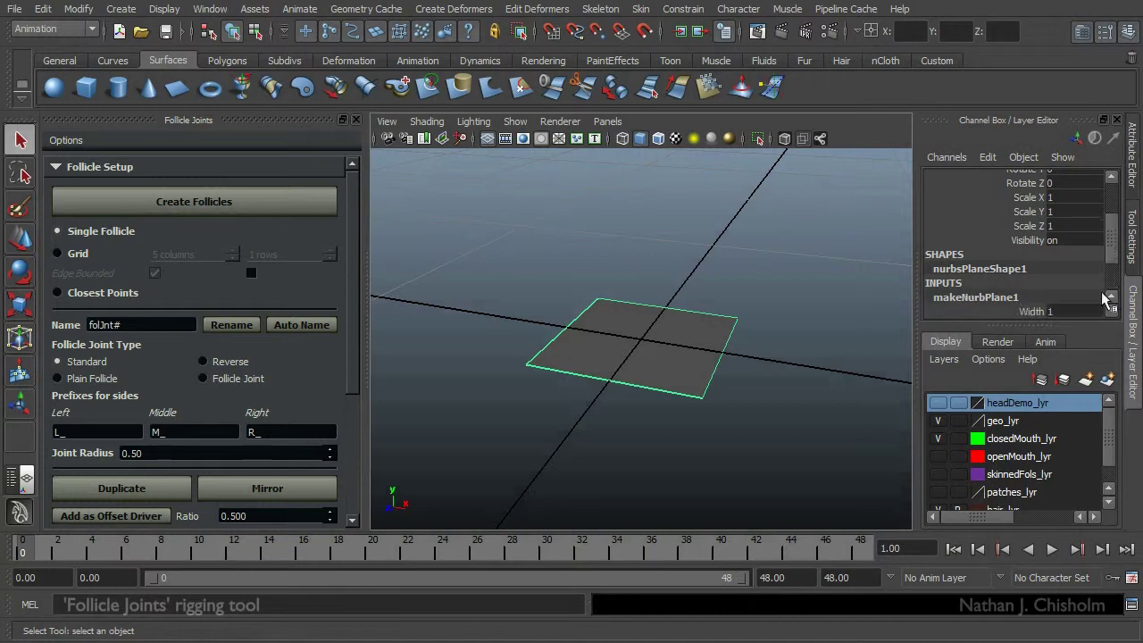
drag(1062, 267, 1058, 282)
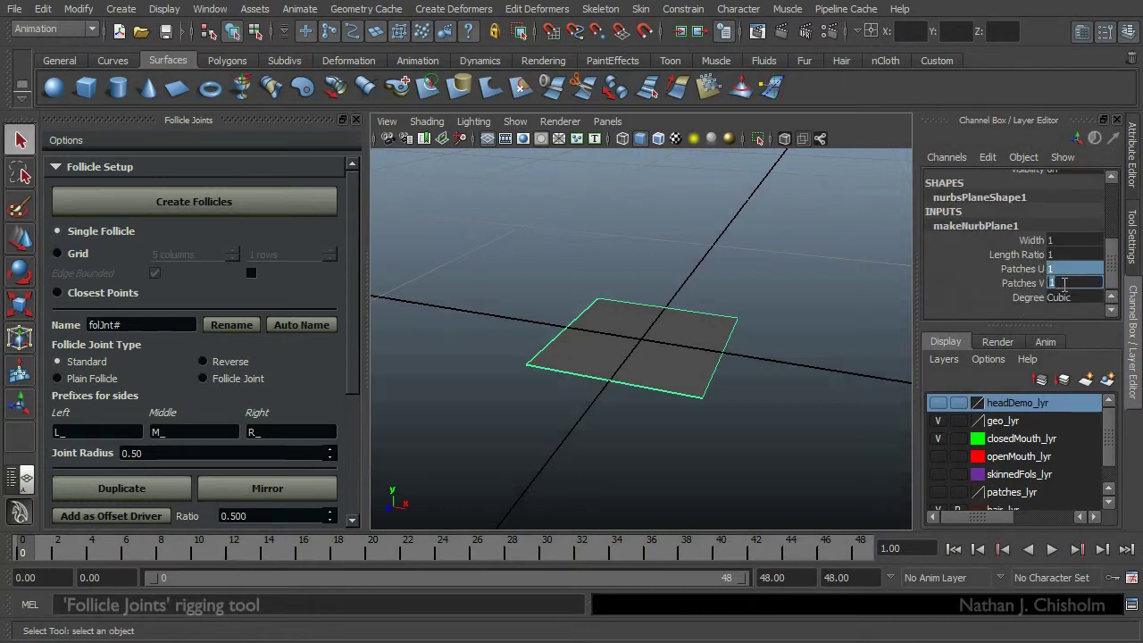
text(3)
key(Return)
click(1071, 268)
text(4)
key(Return)
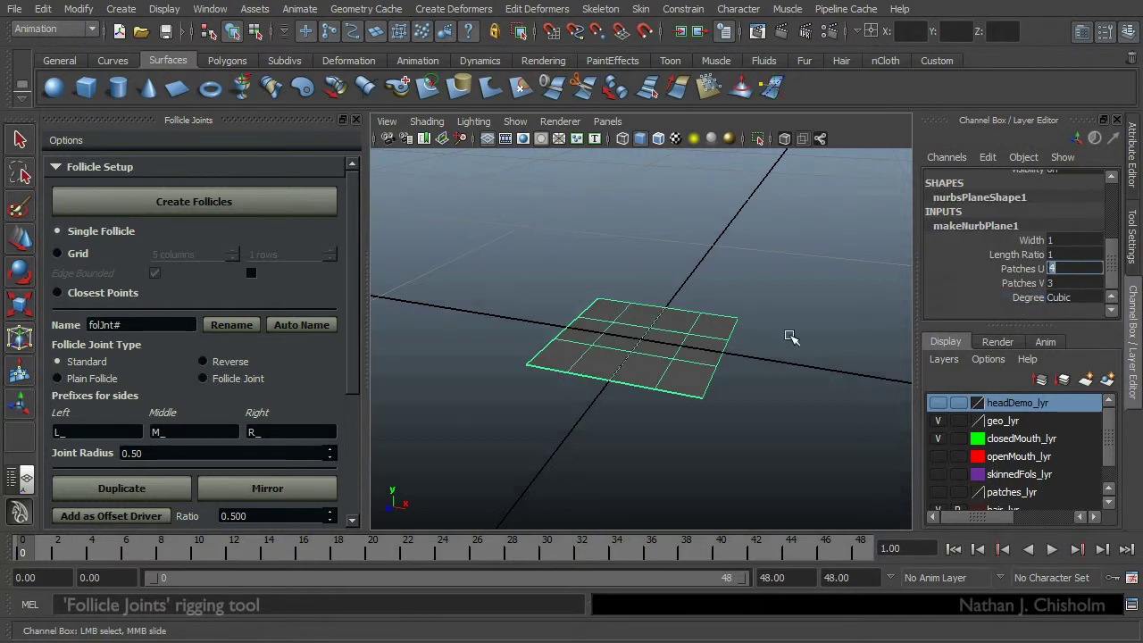
- Scale the plane to about 3.66 in X and about 2.82 in Y and Z
alt+drag(682, 345, 748, 353)
key(r)
alt+right_drag(750, 355, 594, 351)
alt+drag(595, 351, 875, 351)
alt+right_drag(717, 349, 617, 332)
alt+drag(618, 332, 589, 327)
alt+right_drag(590, 327, 620, 334)
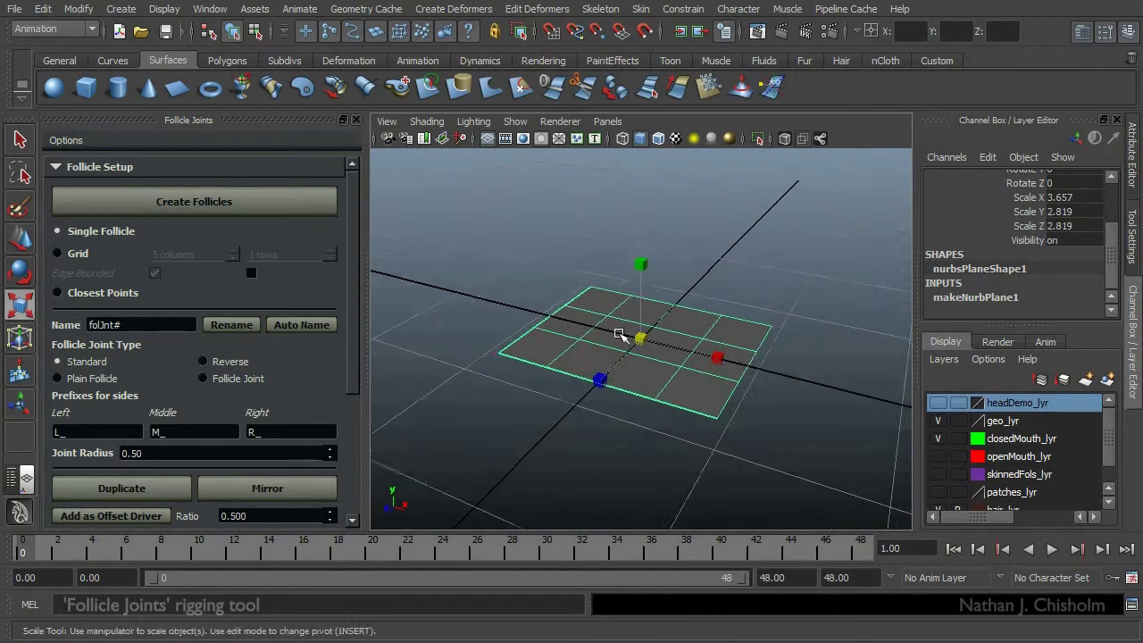
- Raise and tilt the control vertices along the plane's positive X edge with soft selection, bending it into a curved surface
key(F8)
alt+drag(645, 351, 724, 330)
drag(775, 278, 724, 438)
alt+drag(748, 433, 851, 413)
key(b)
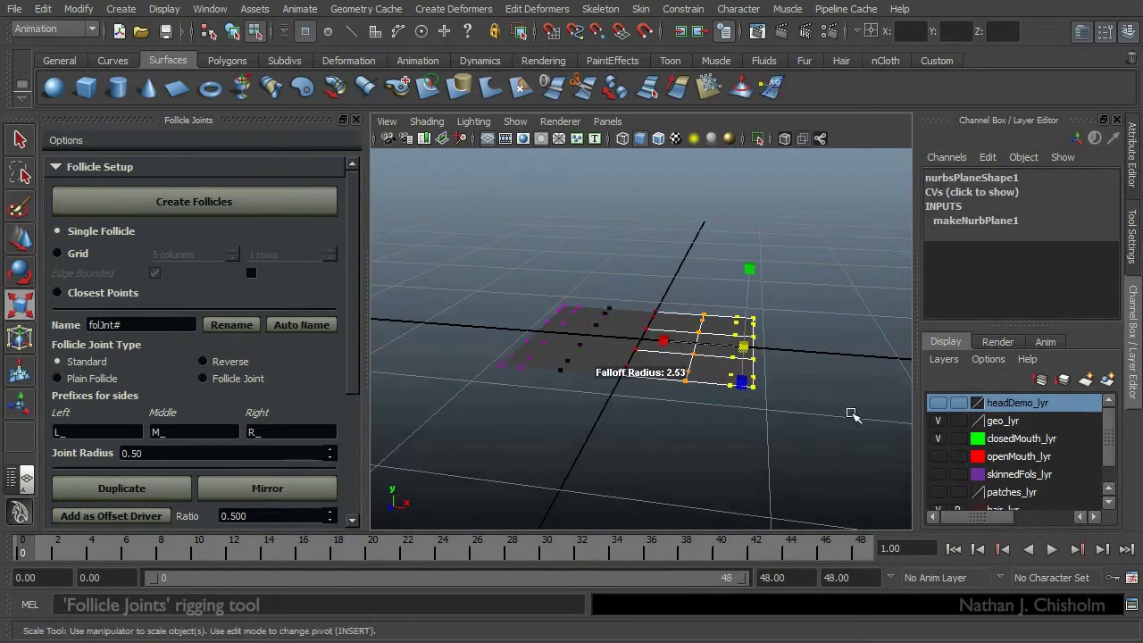
key(w)
key(e)
drag(746, 354, 744, 293)
key(w)
alt+drag(744, 302, 682, 381)
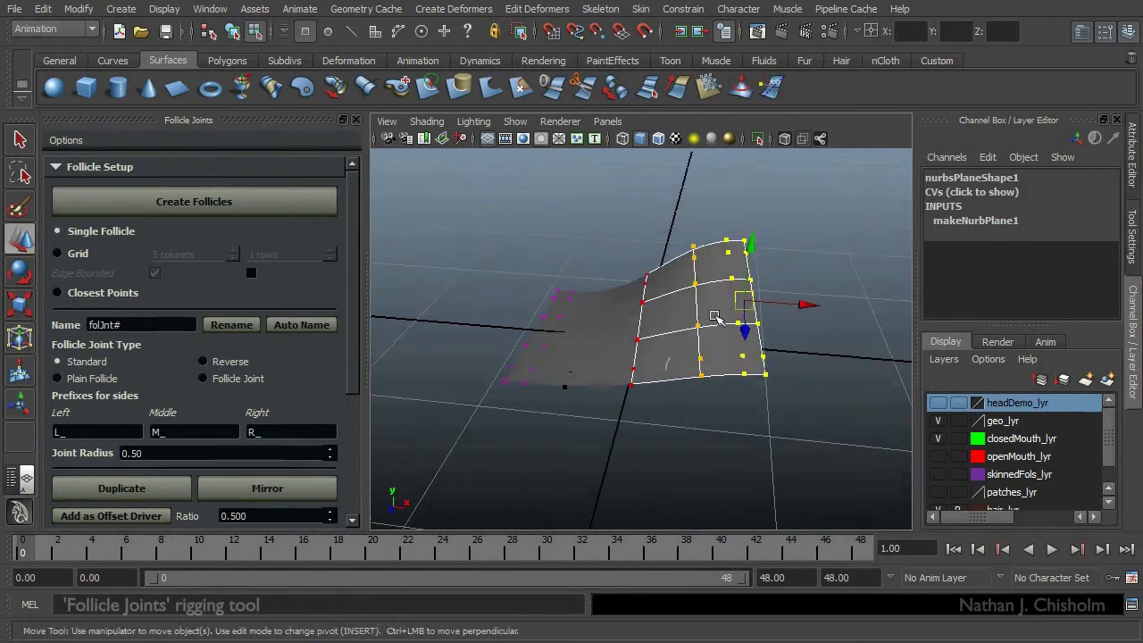
key(F8)
- Create a single standard follicle joint at the middle of the curved surface with the name pattern folJnt#
alt+drag(681, 339, 715, 339)
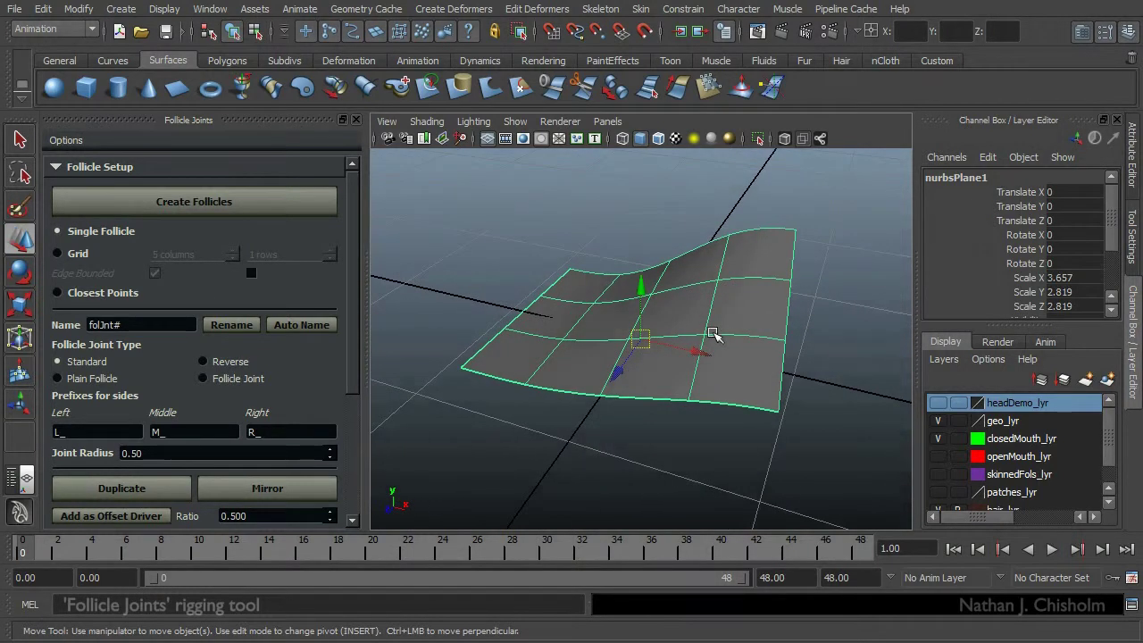
alt+right_drag(713, 332, 735, 365)
alt+drag(734, 365, 701, 365)
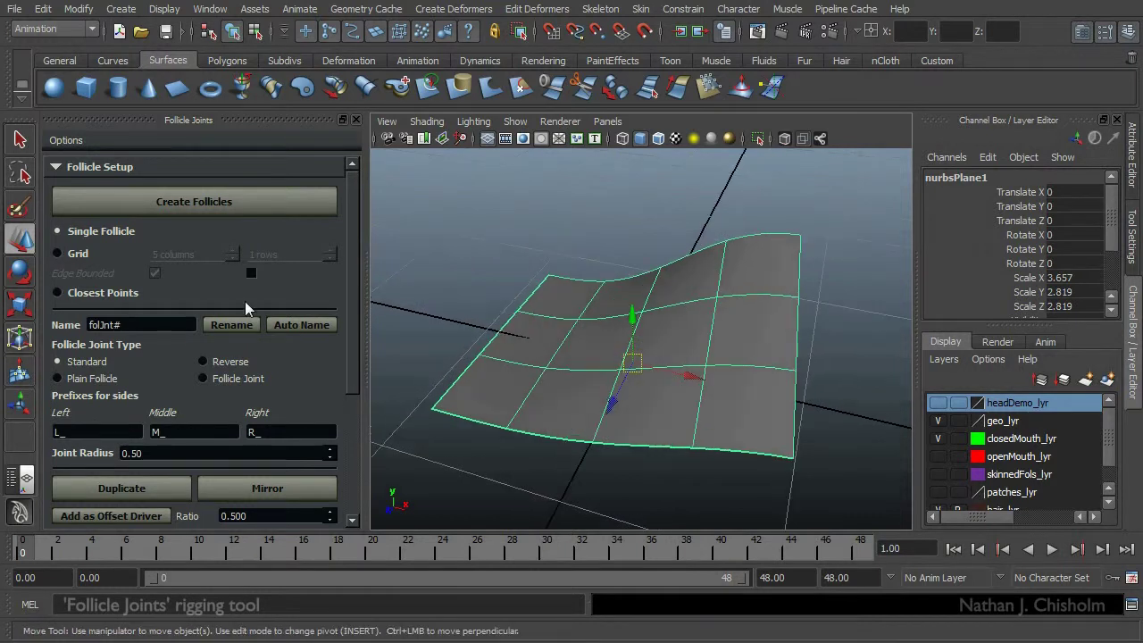
alt+drag(523, 298, 580, 314)
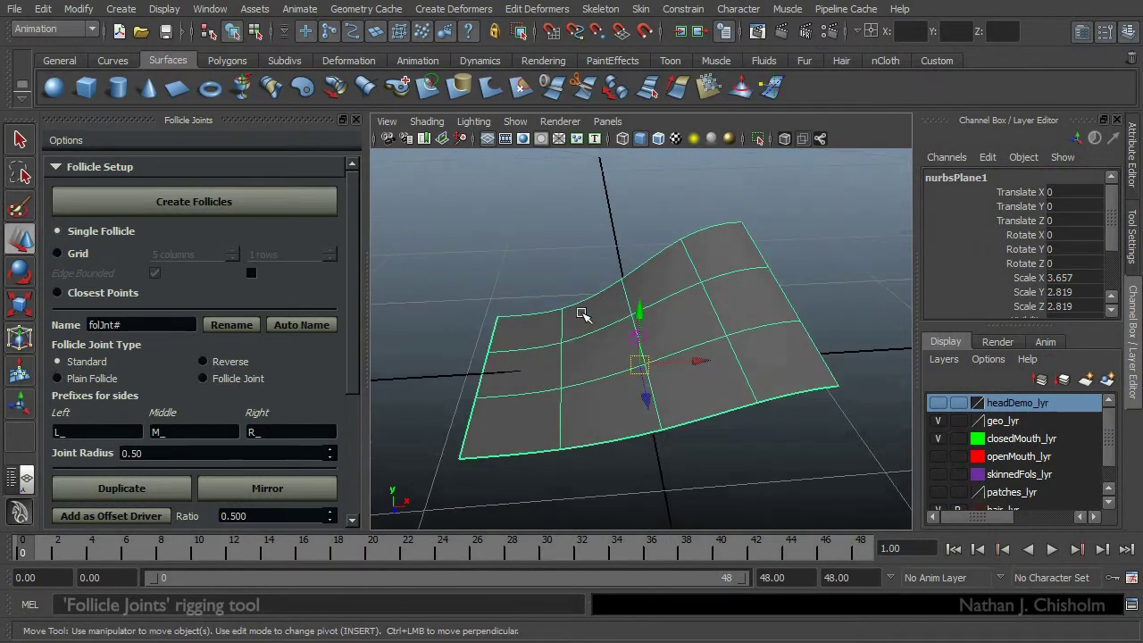
alt+right_drag(581, 313, 616, 322)
click(632, 328)
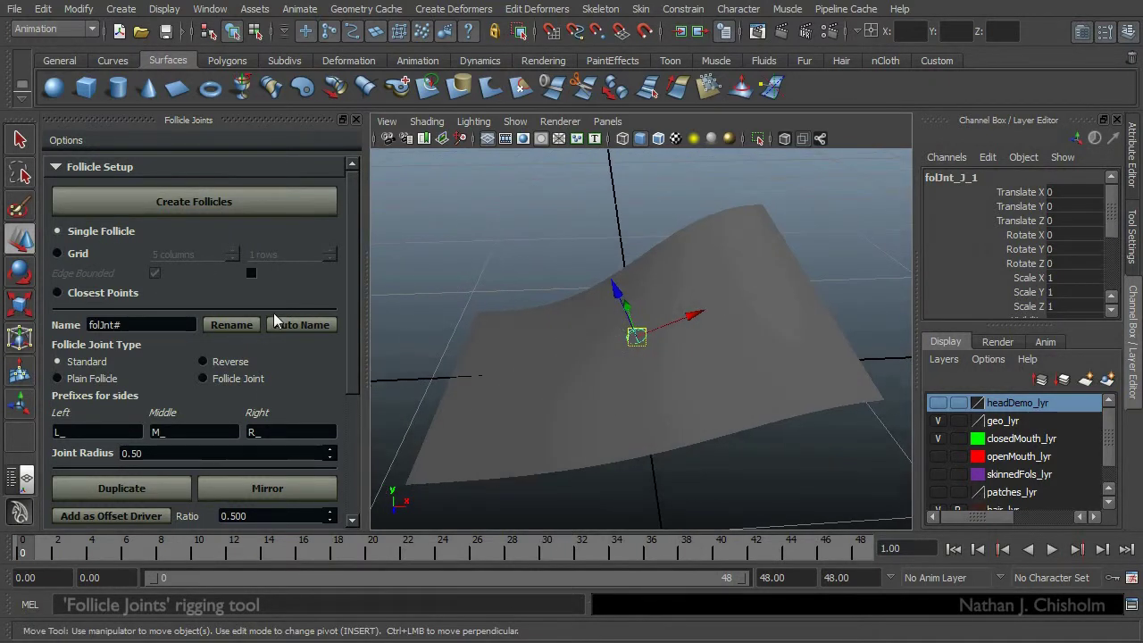
- Examine the new follicle joint on the surface together with its Parameter and Offset U and V attributes
alt+drag(607, 309, 576, 316)
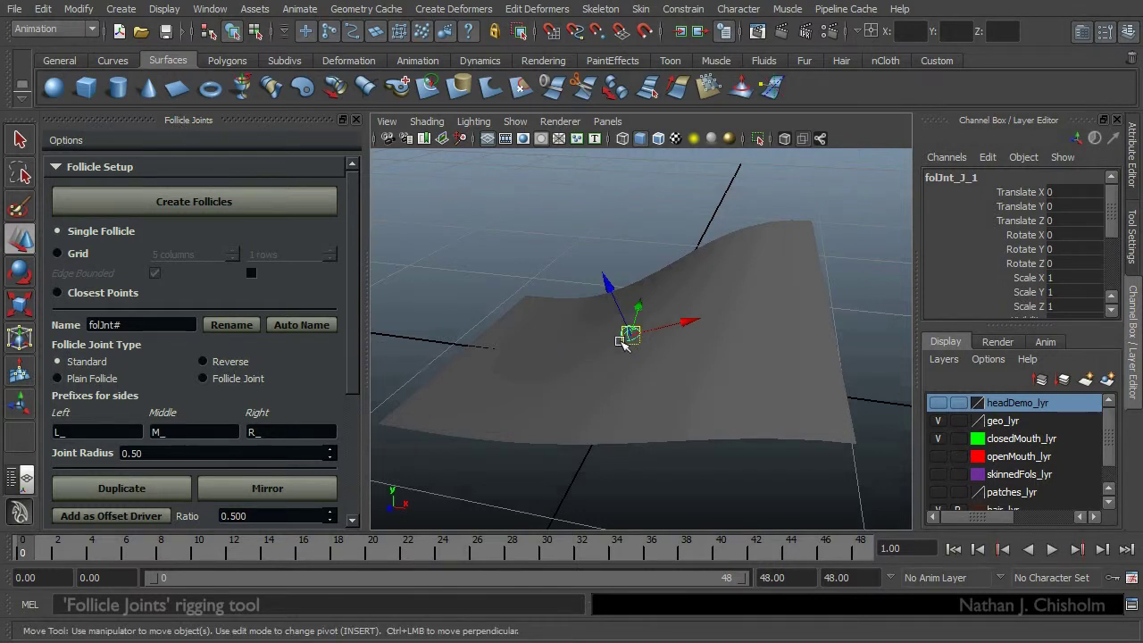
scroll(1103, 234, down, 5)
click(1027, 266)
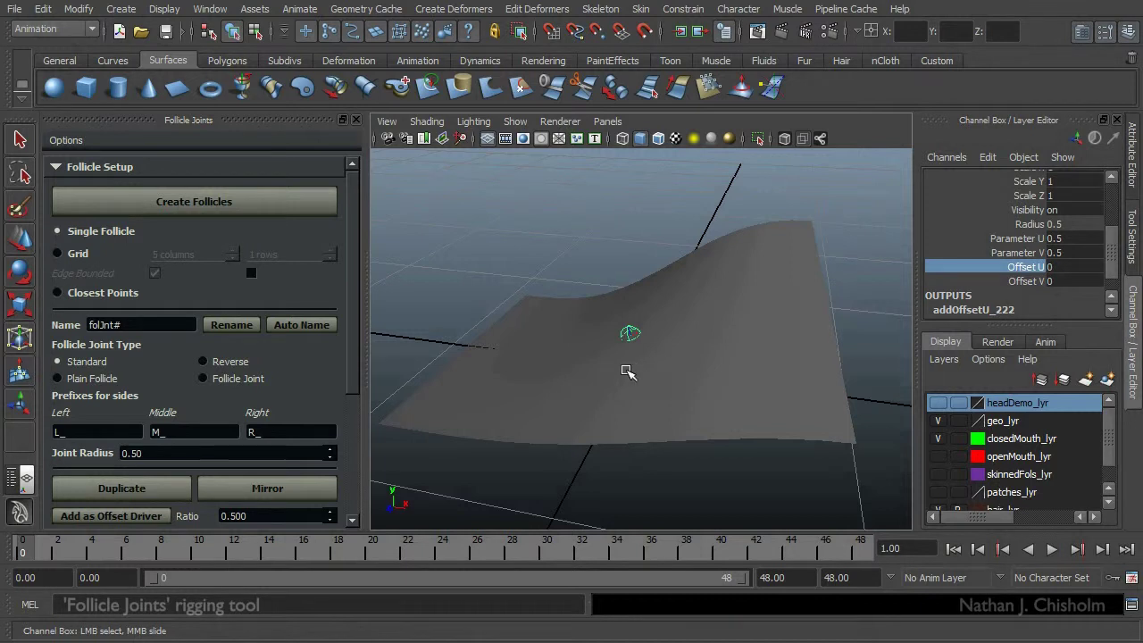
alt+drag(627, 371, 630, 349)
mouse_move(630, 349)
alt+right_down()
mouse_move(672, 357)
mouse_move(627, 344)
alt+right_up()
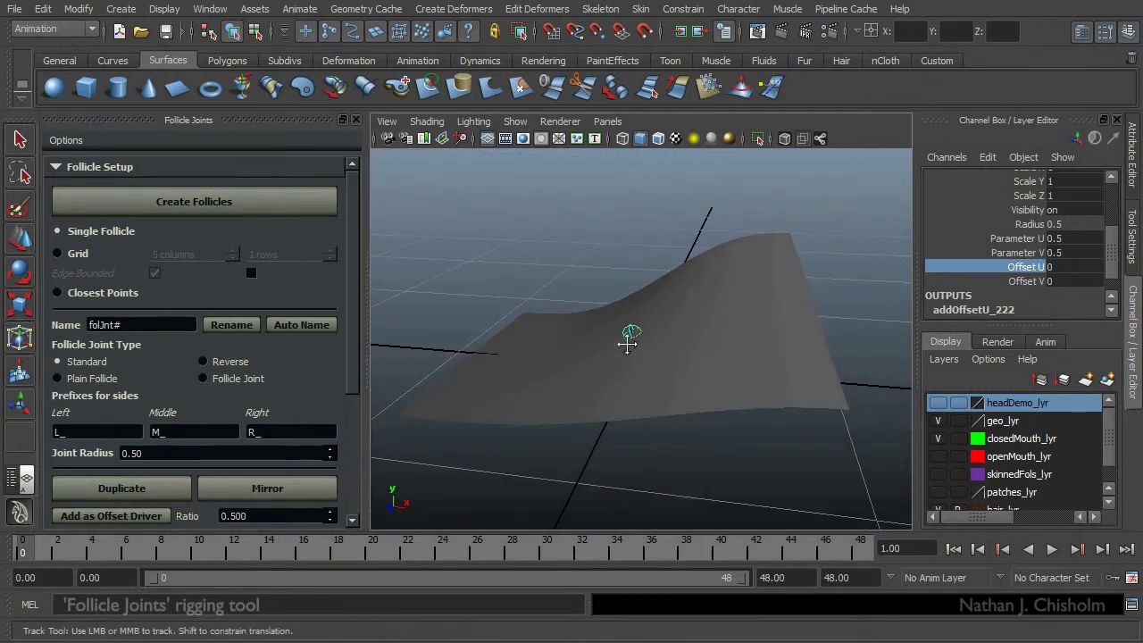
alt+drag(628, 343, 630, 368)
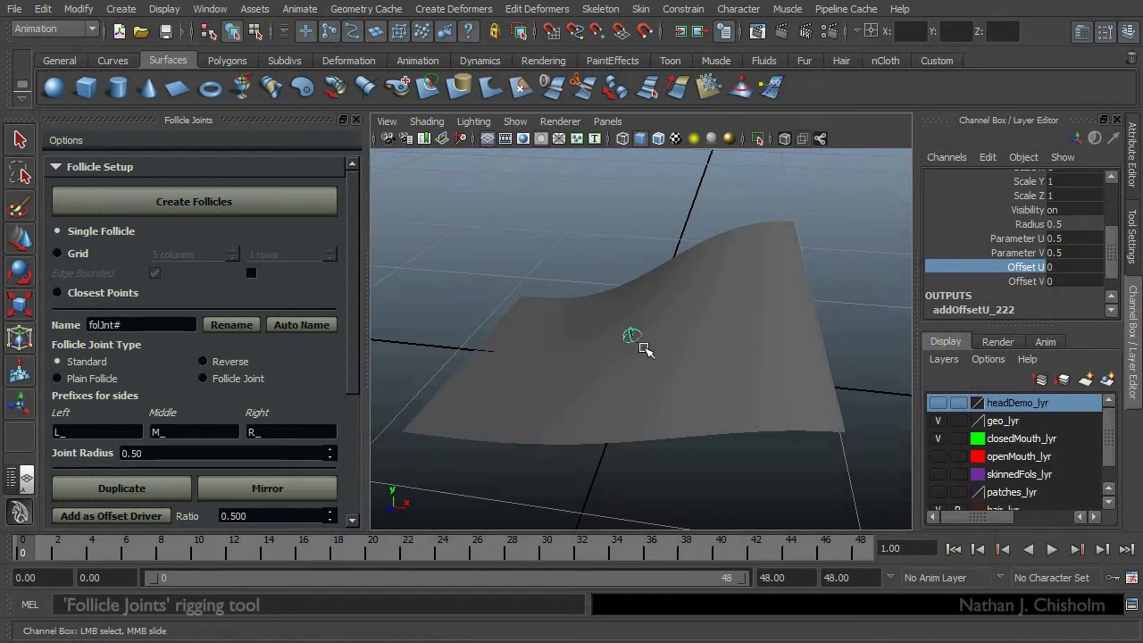
alt+drag(592, 337, 592, 332)
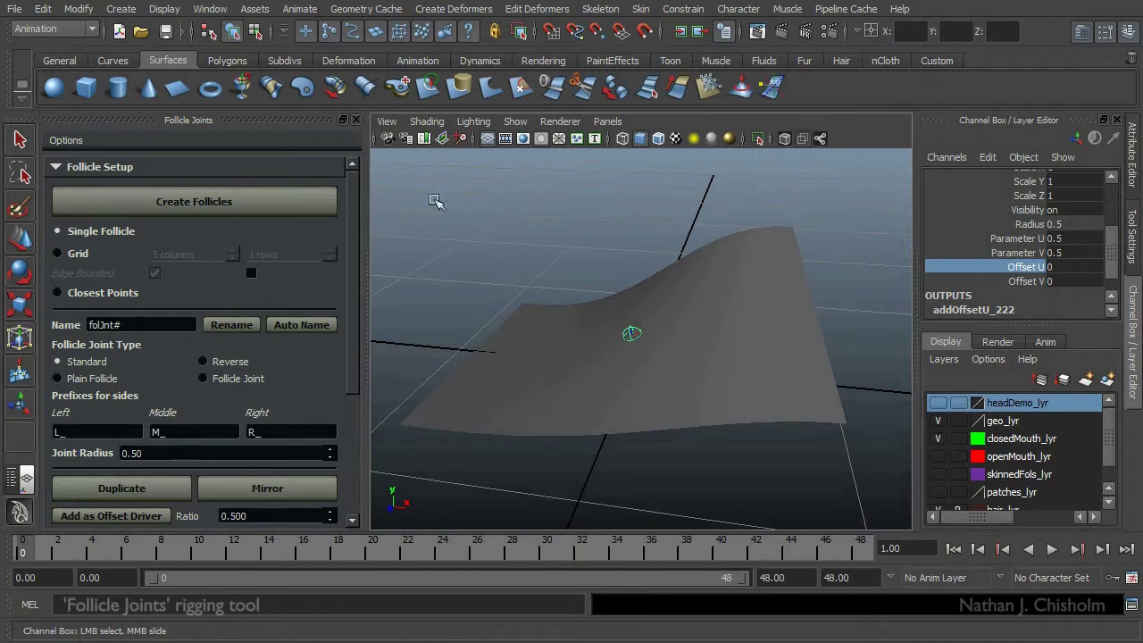
- Show the Outliner beside a widened perspective view, expand folJnt1, and select its child joint folJnt_J_1
key(space)
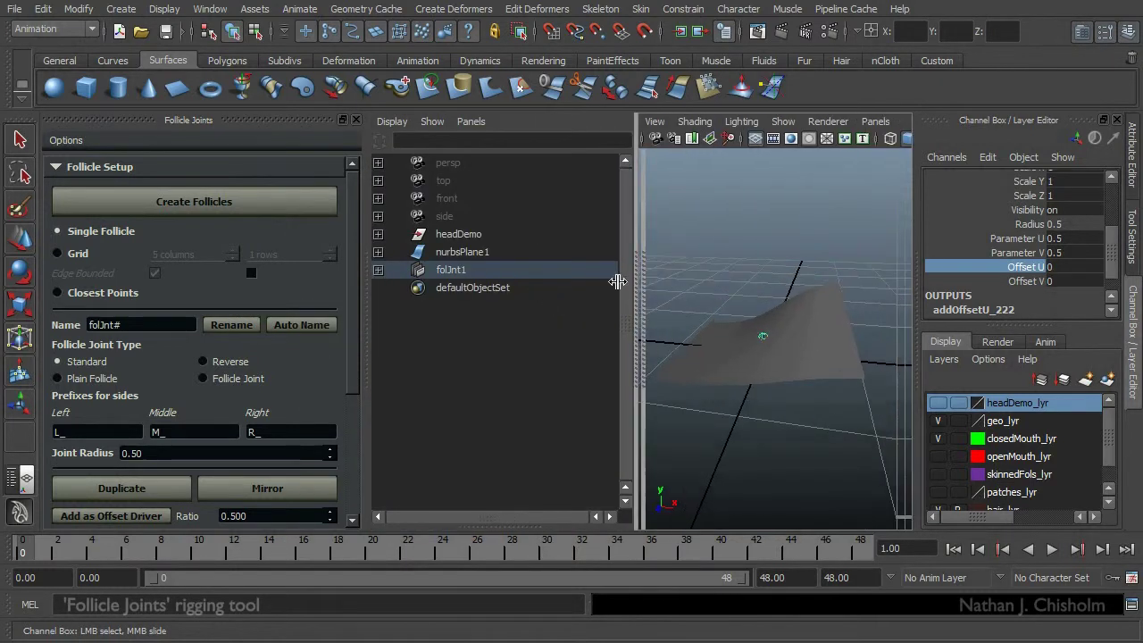
drag(678, 272, 512, 275)
click(377, 269)
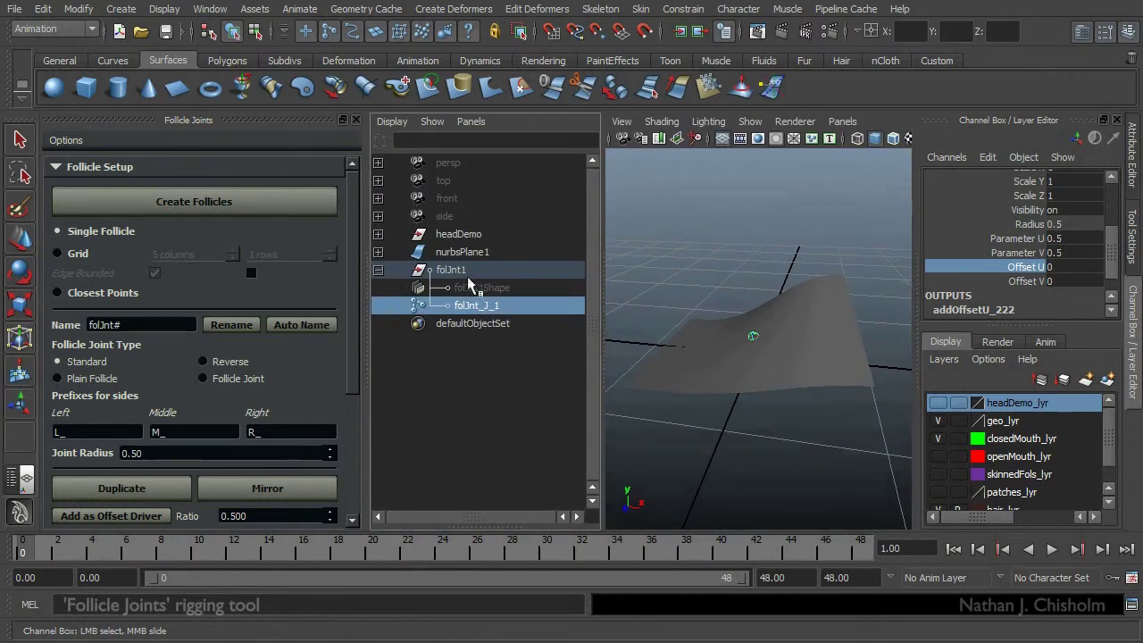
click(460, 270)
key(w)
click(457, 305)
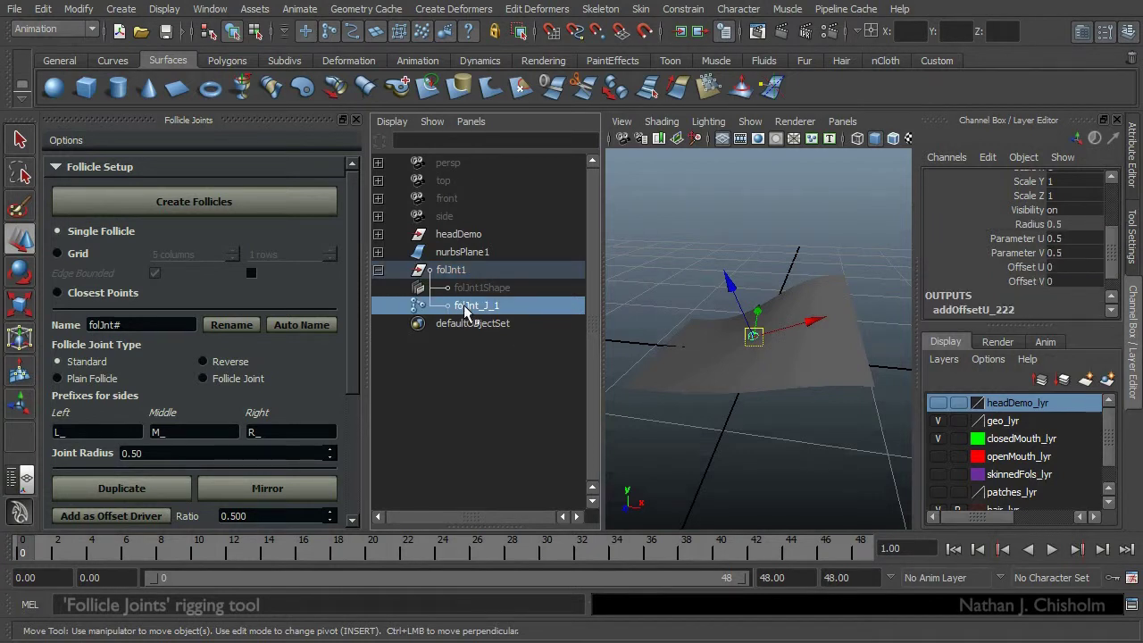
click(452, 271)
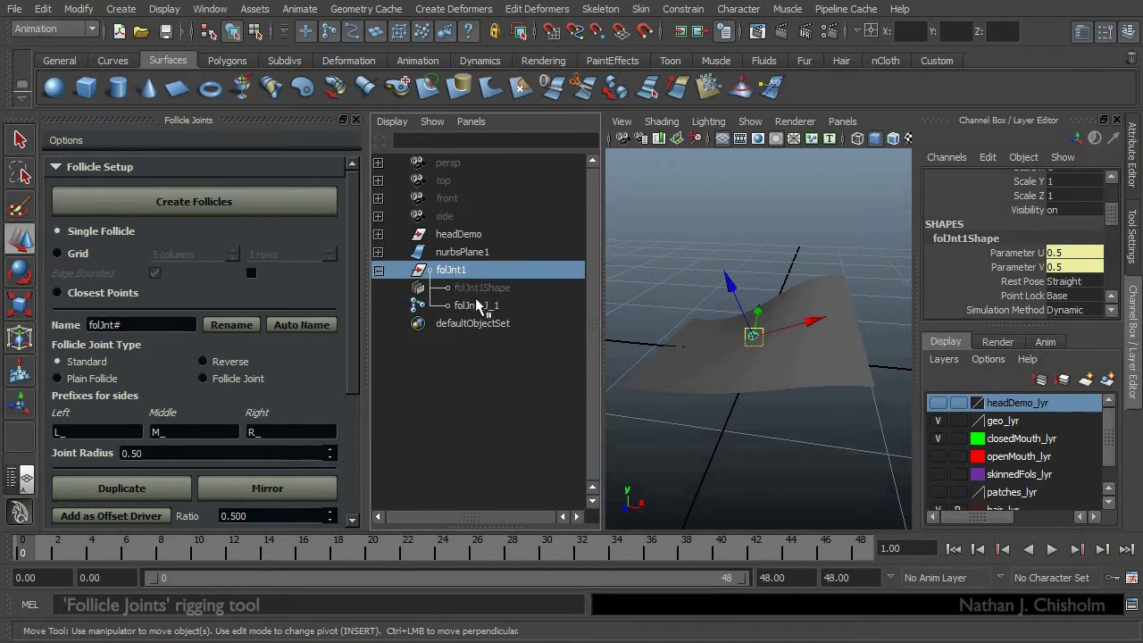
click(476, 305)
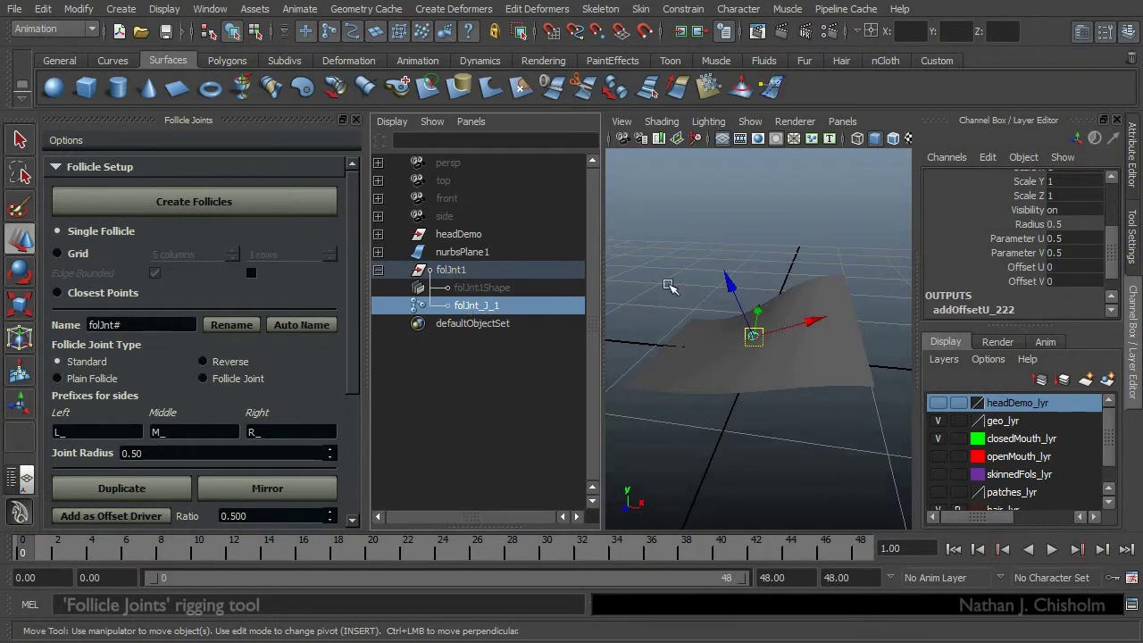
- Slide the joint along the surface to Parameter U 0.8 and Parameter V 0.63, displaying the surface in wireframe
click(1018, 239)
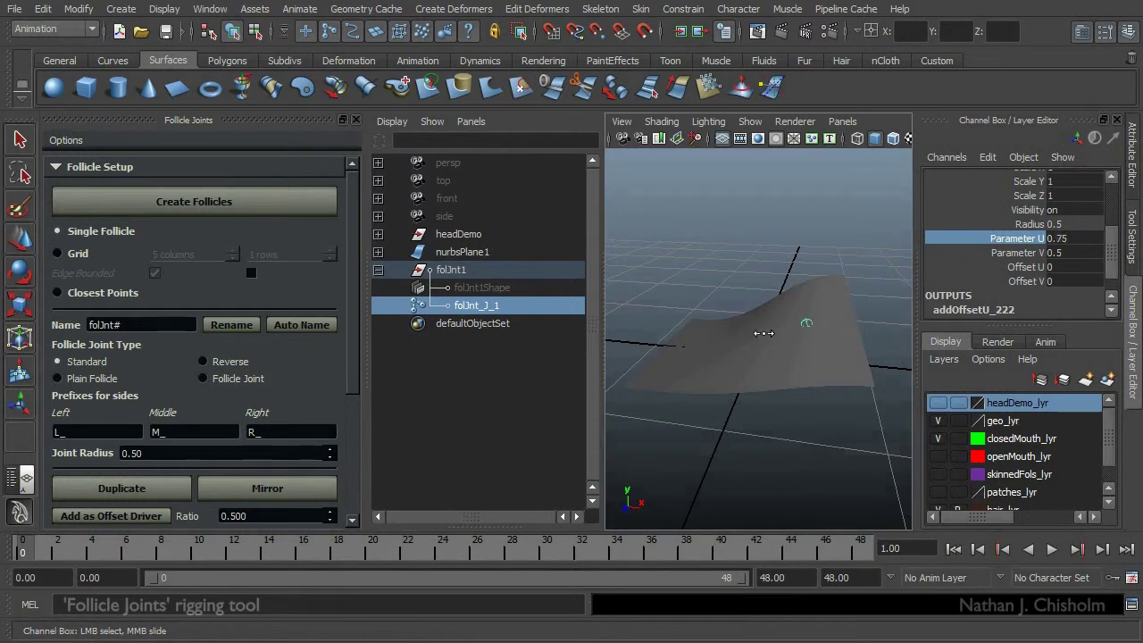
middle_drag(759, 327, 742, 344)
mouse_move(742, 344)
alt+right_down()
mouse_move(759, 357)
mouse_move(830, 345)
mouse_move(733, 348)
alt+right_up()
key(4)
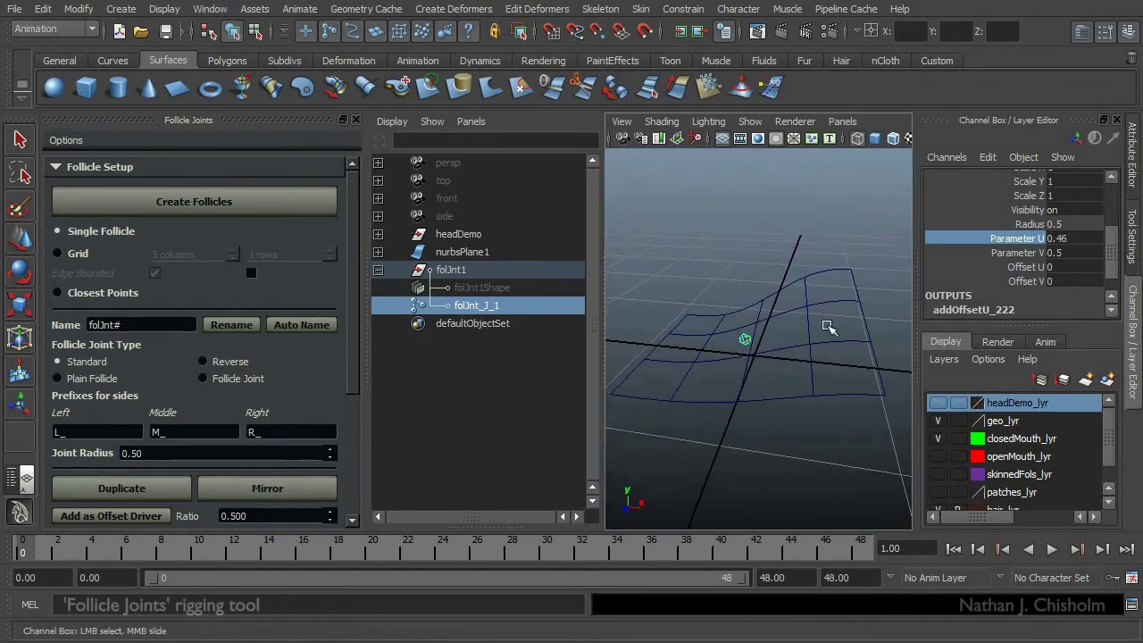
middle_drag(786, 299, 831, 292)
click(1000, 254)
alt+drag(807, 305, 817, 320)
alt+right_drag(817, 319, 808, 323)
- Shift the joint along the surface with Offset U at -1.94 and Offset V at -2.2
click(1016, 267)
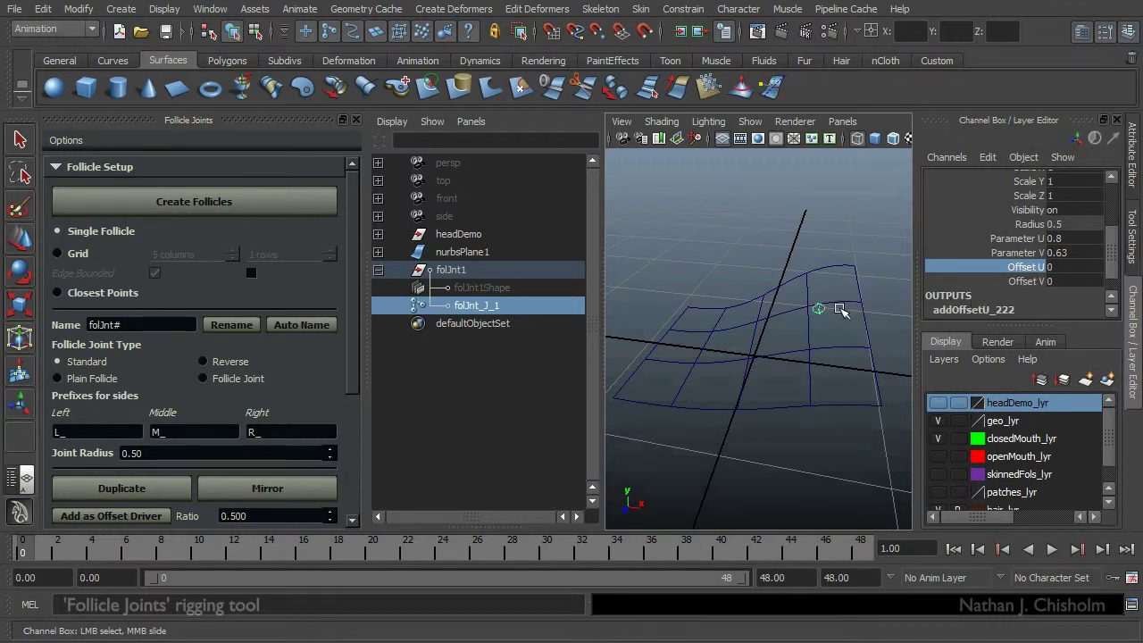
middle_drag(801, 326, 722, 389)
click(1025, 282)
middle_drag(880, 322, 679, 335)
click(1025, 267)
alt+drag(787, 333, 789, 350)
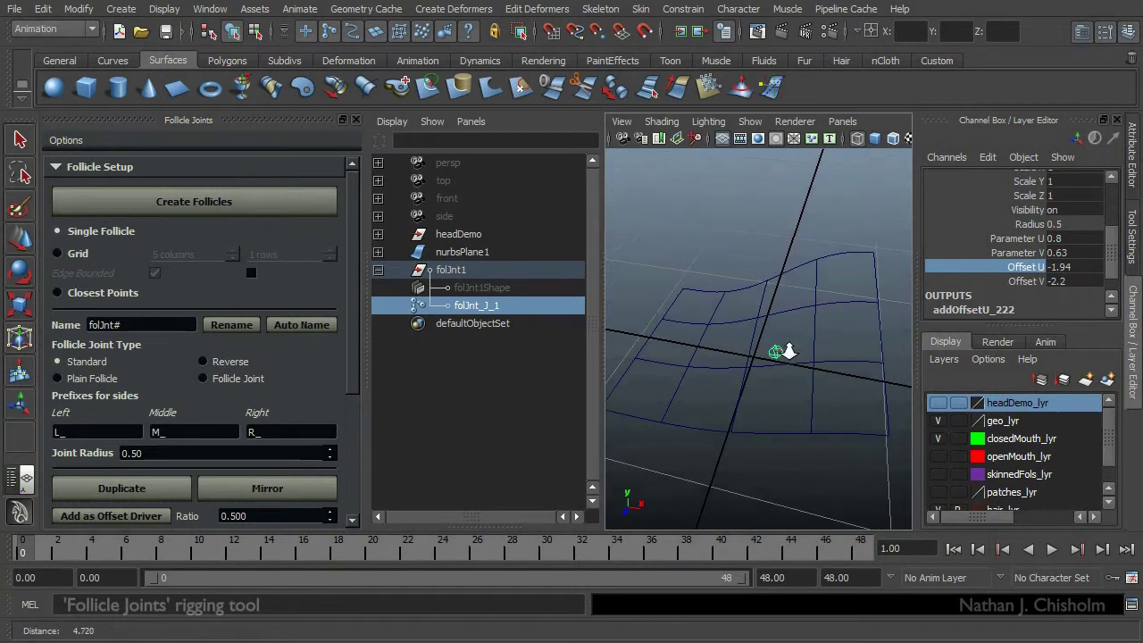
- Set the joint's Offset U and Offset V to 0
double_click(1065, 268)
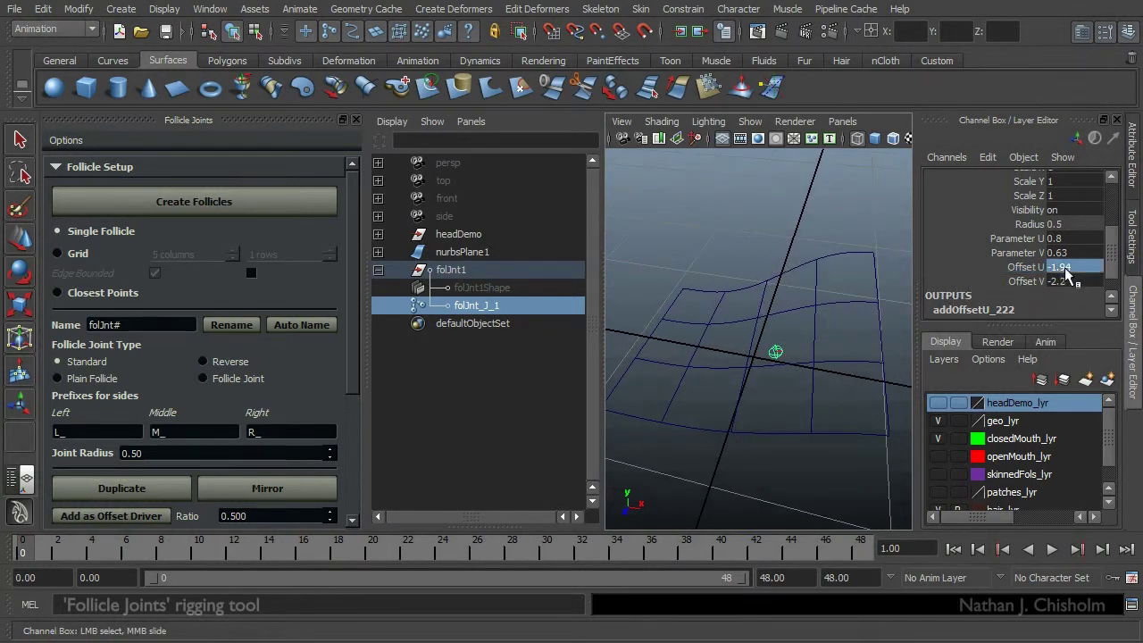
text(0)
key(Return)
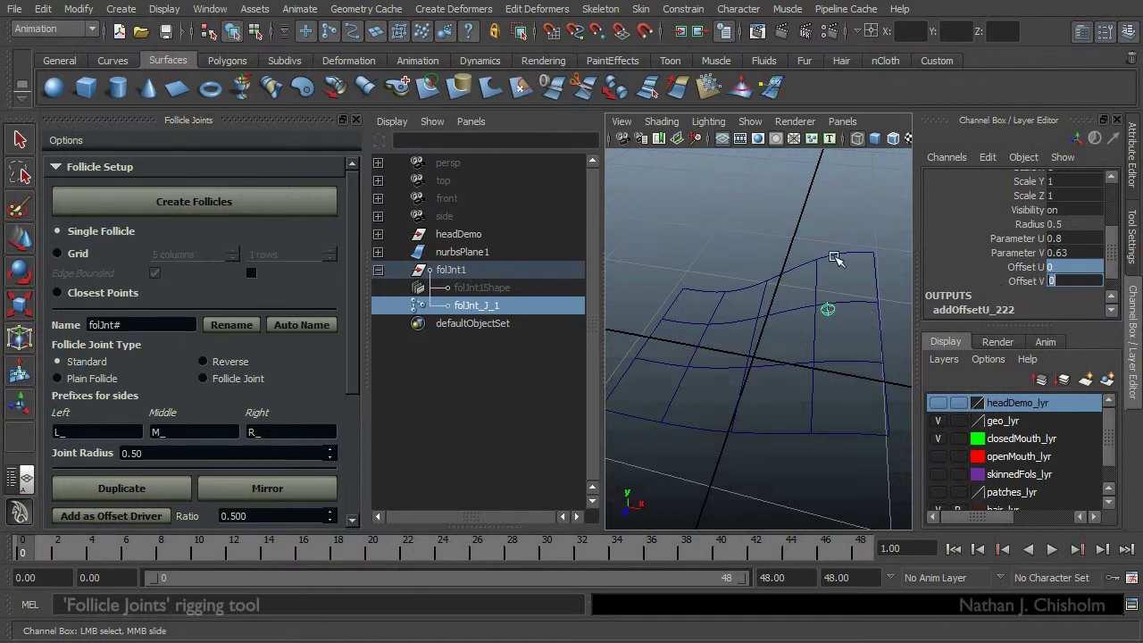
alt+drag(835, 259, 824, 269)
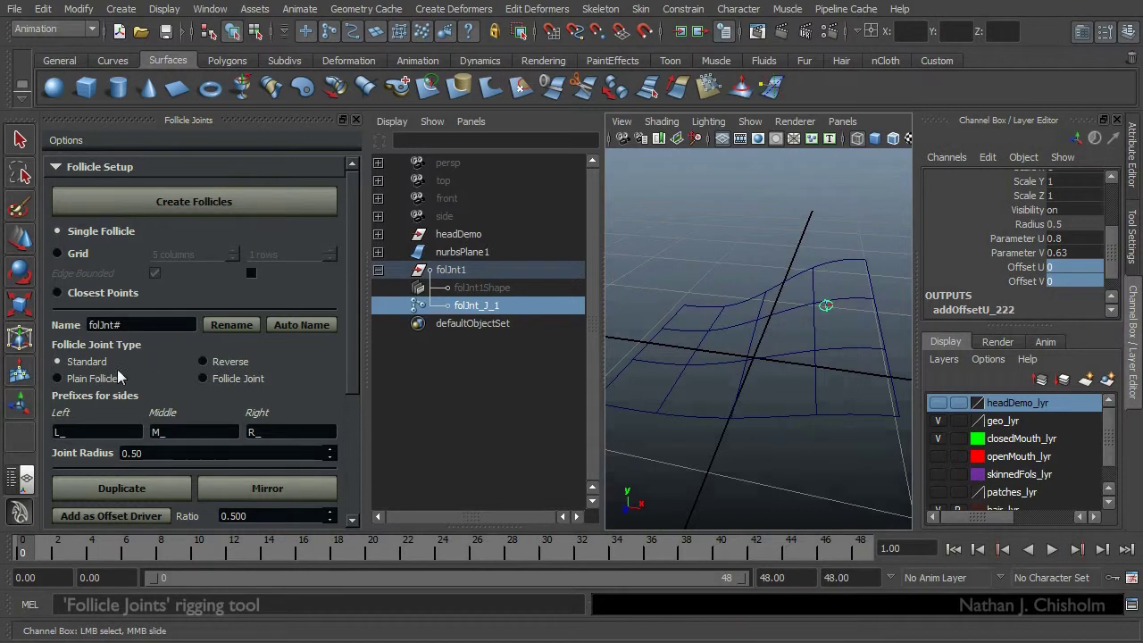
- Create another single follicle of the Standard joint type on nurbsPlane1
mouse_move(798, 371)
alt+mouse_down()
mouse_move(826, 350)
mouse_move(808, 375)
alt+mouse_up()
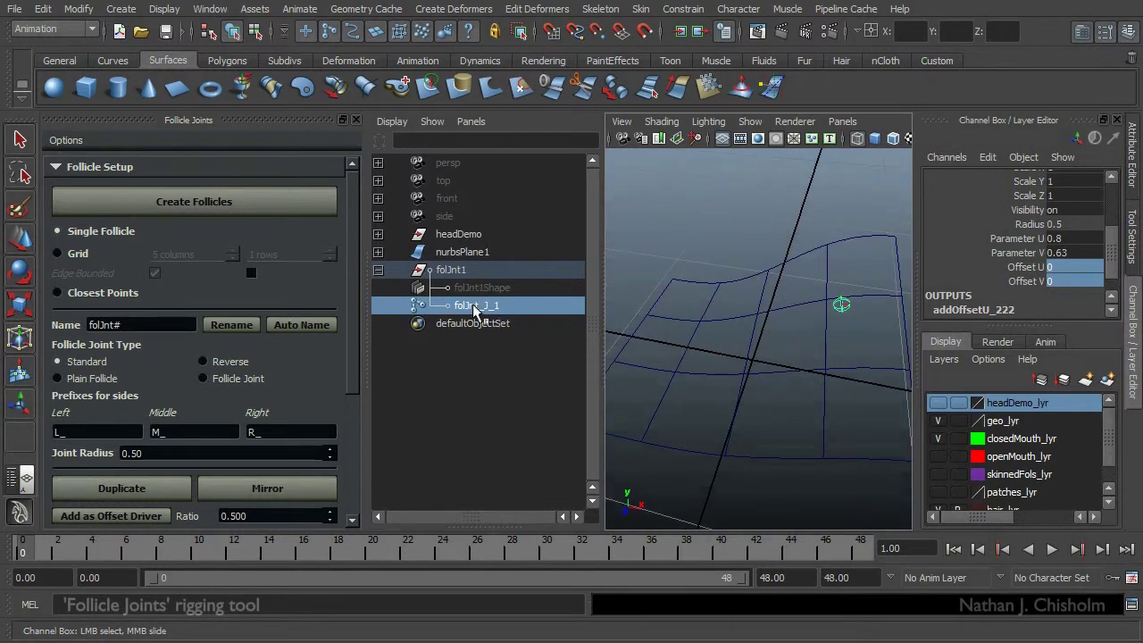
click(473, 269)
key(w)
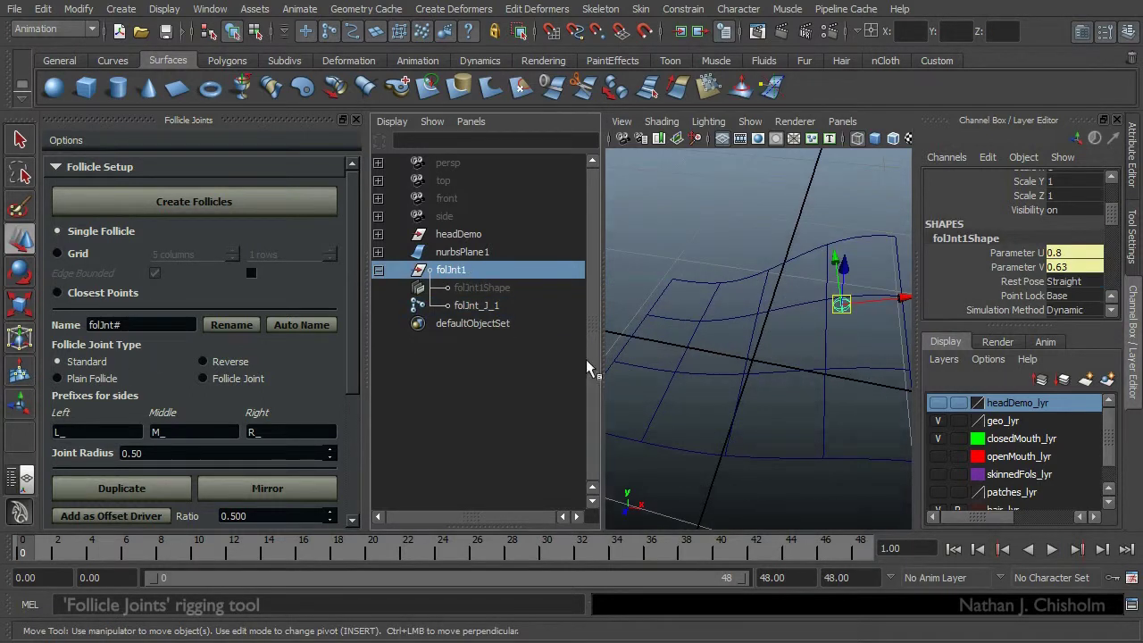
click(722, 390)
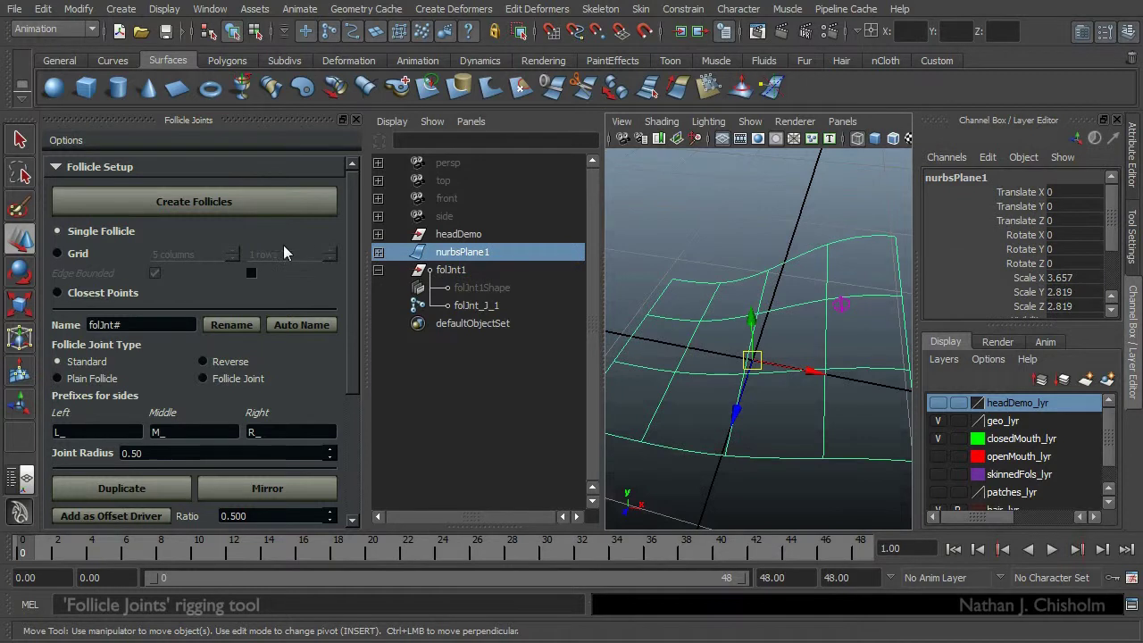
click(177, 202)
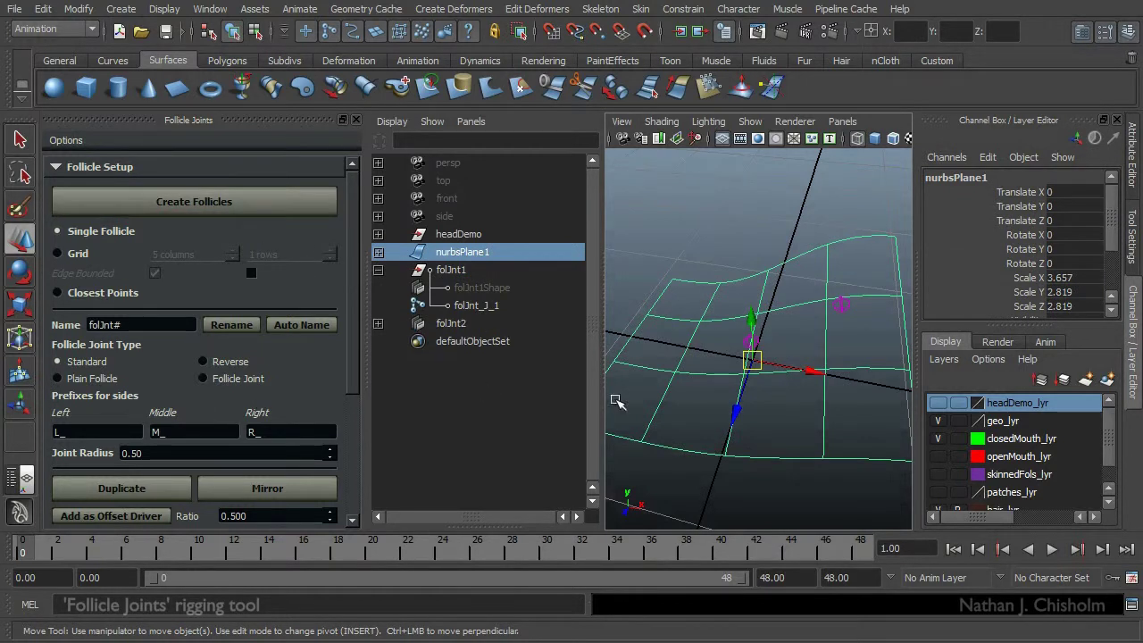
alt+drag(616, 401, 746, 413)
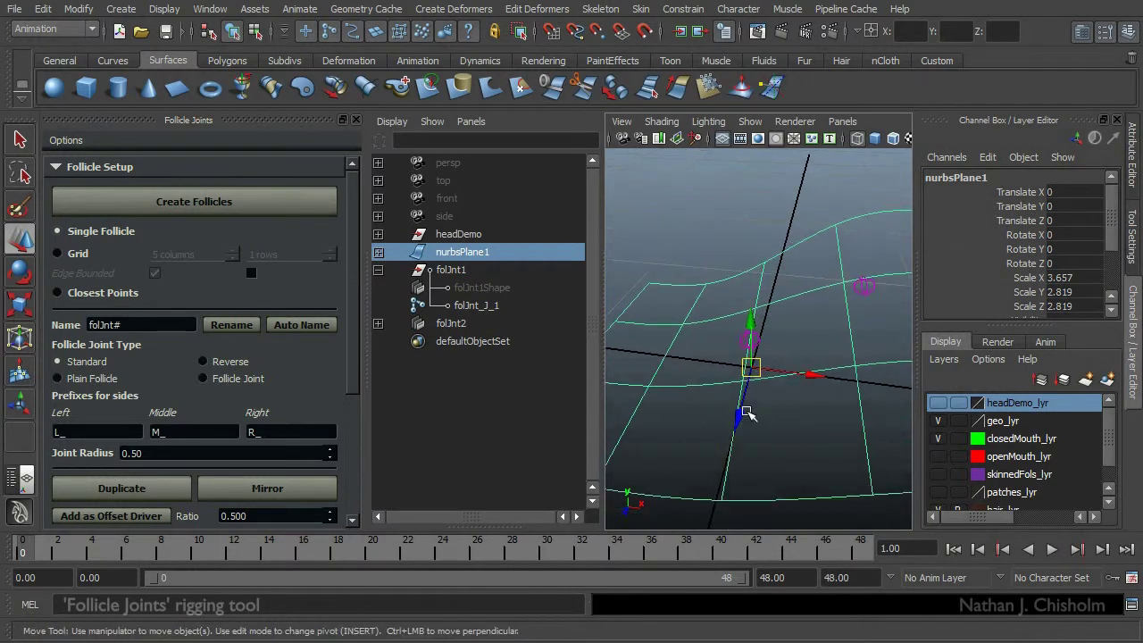
- Select the new joint folJnt_J_2 and shift it along the surface with Offset U at -1.19
click(749, 340)
alt+drag(786, 339, 816, 334)
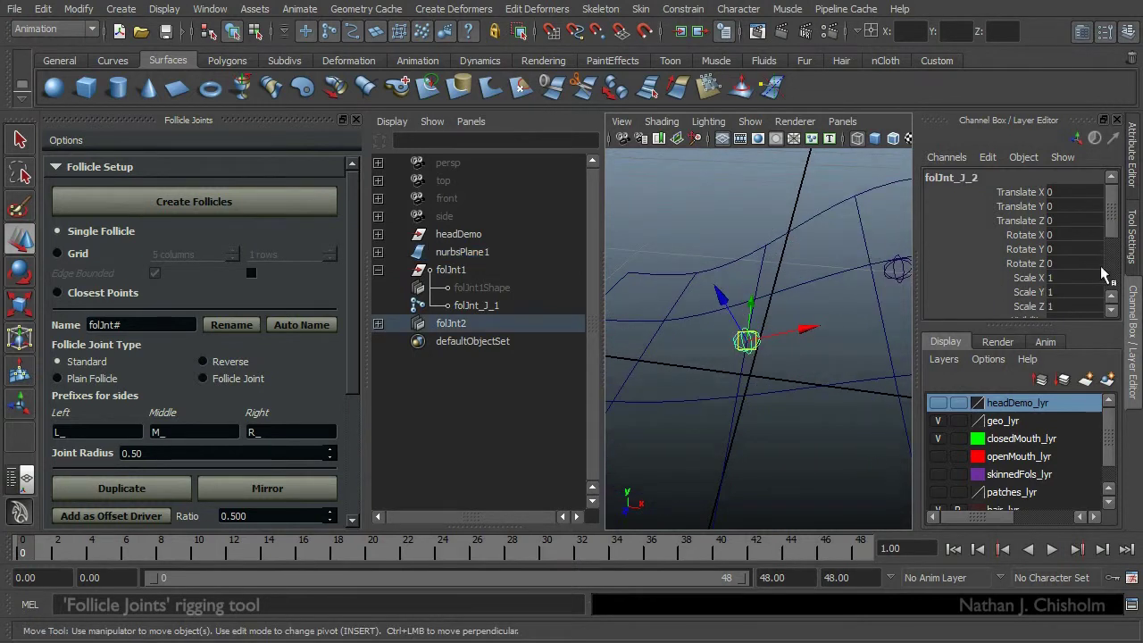
click(1127, 230)
click(1131, 153)
click(1131, 344)
scroll(1107, 241, down, 2)
click(1020, 213)
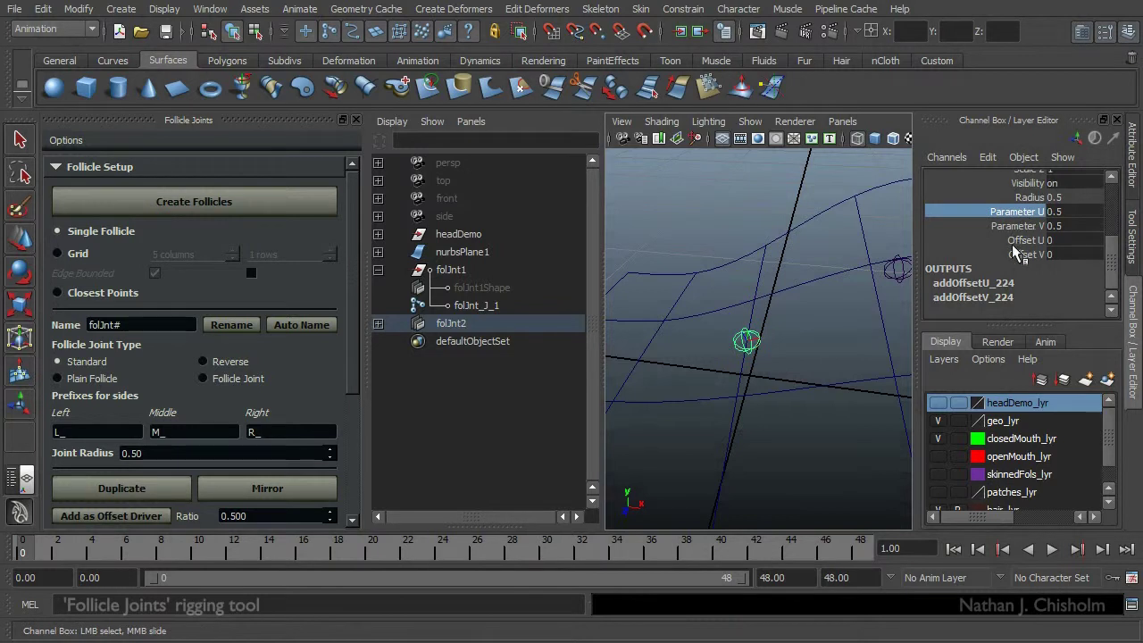
click(1018, 241)
middle_drag(822, 270, 683, 308)
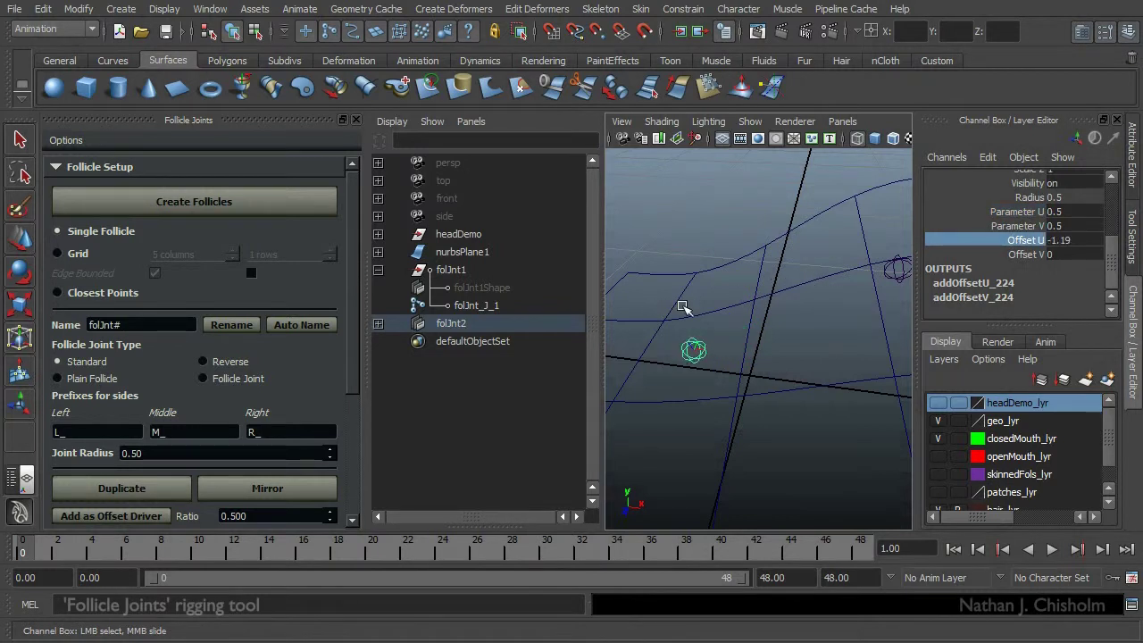
- Create a single follicle of the Reverse joint type on nurbsPlane1
click(757, 373)
click(203, 361)
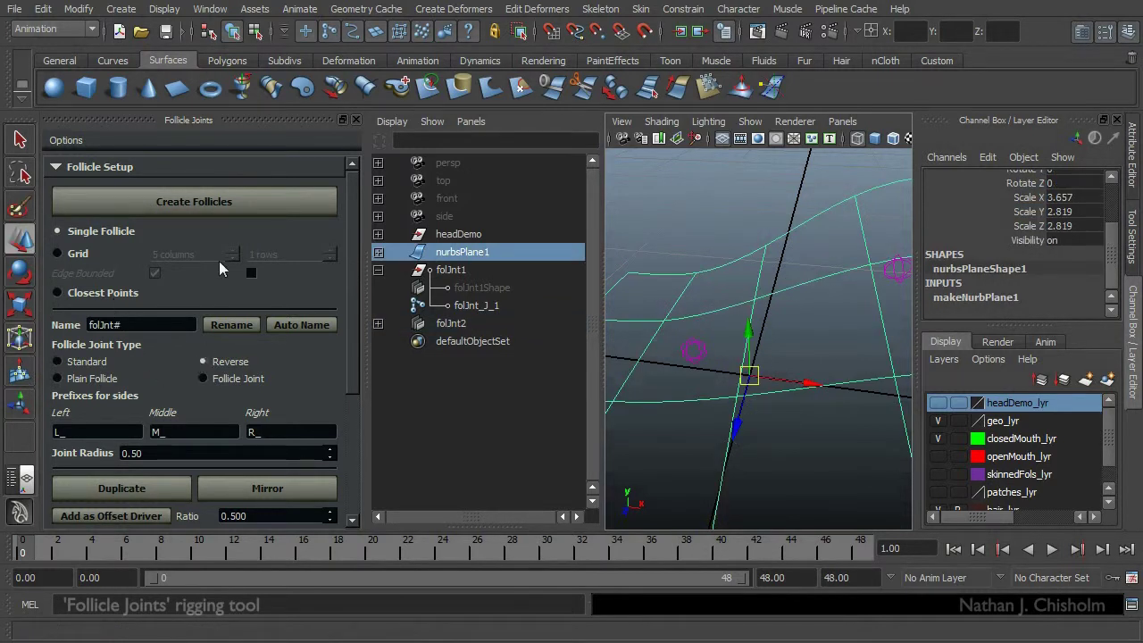
click(221, 204)
click(547, 343)
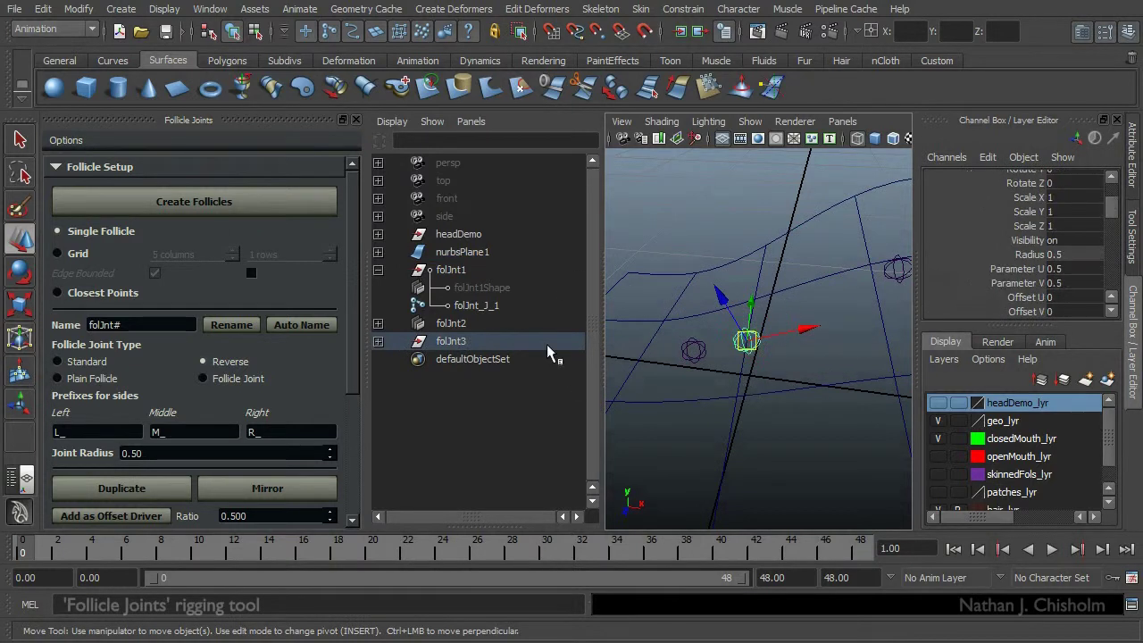
- Expand folJnt3 and examine its group, its joint folJnt_J_3, and the follicle shape beneath the joint
click(378, 341)
click(377, 359)
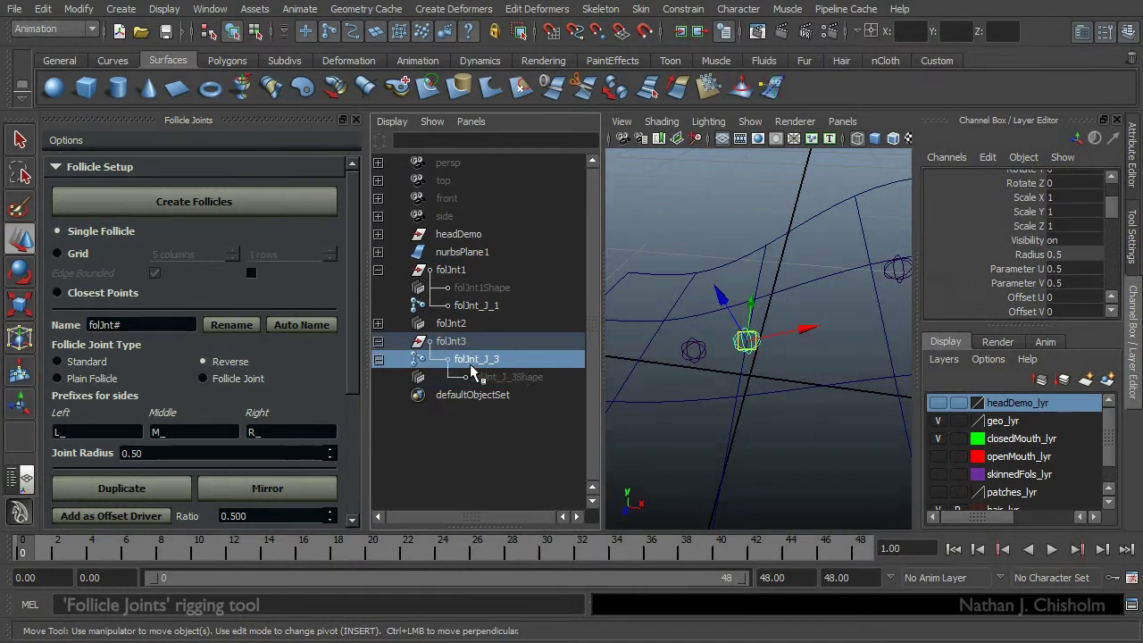
click(473, 373)
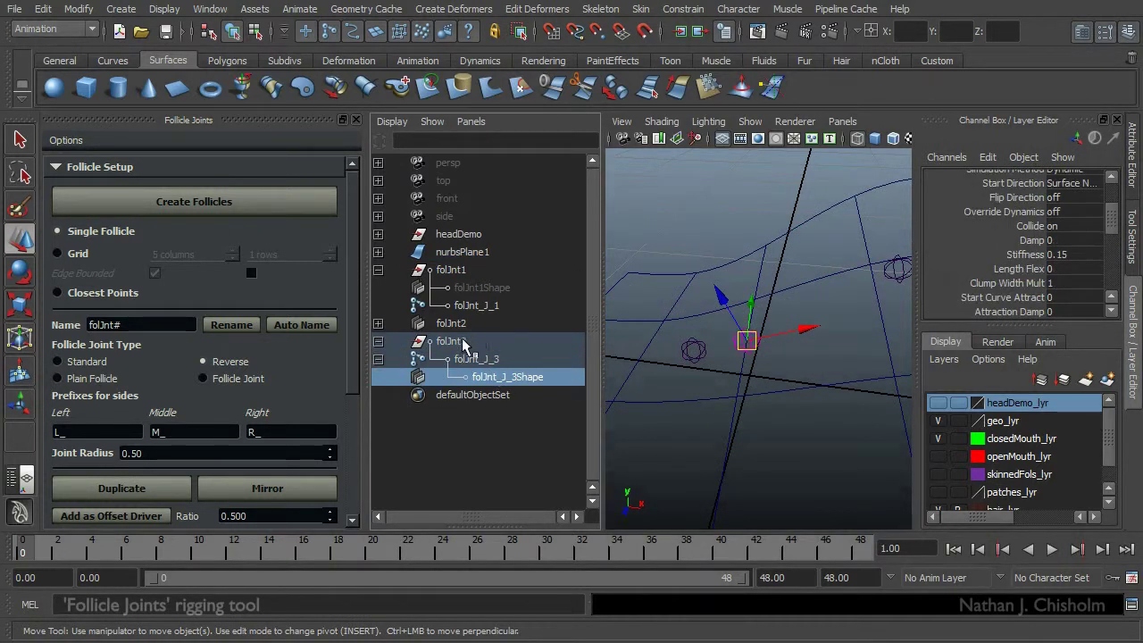
click(463, 343)
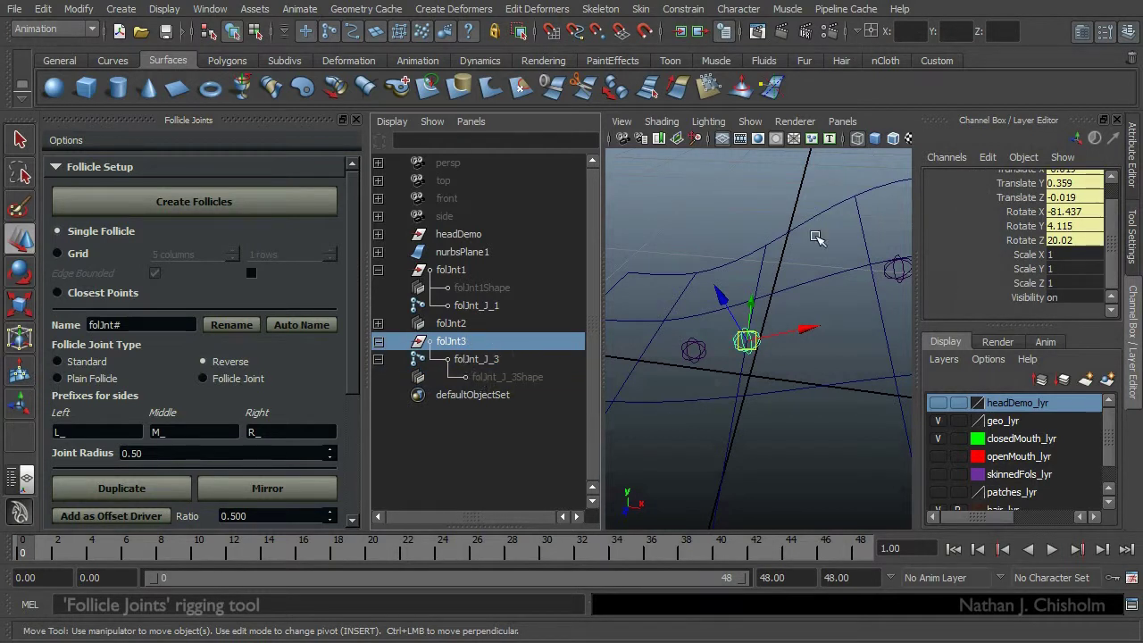
key(Down)
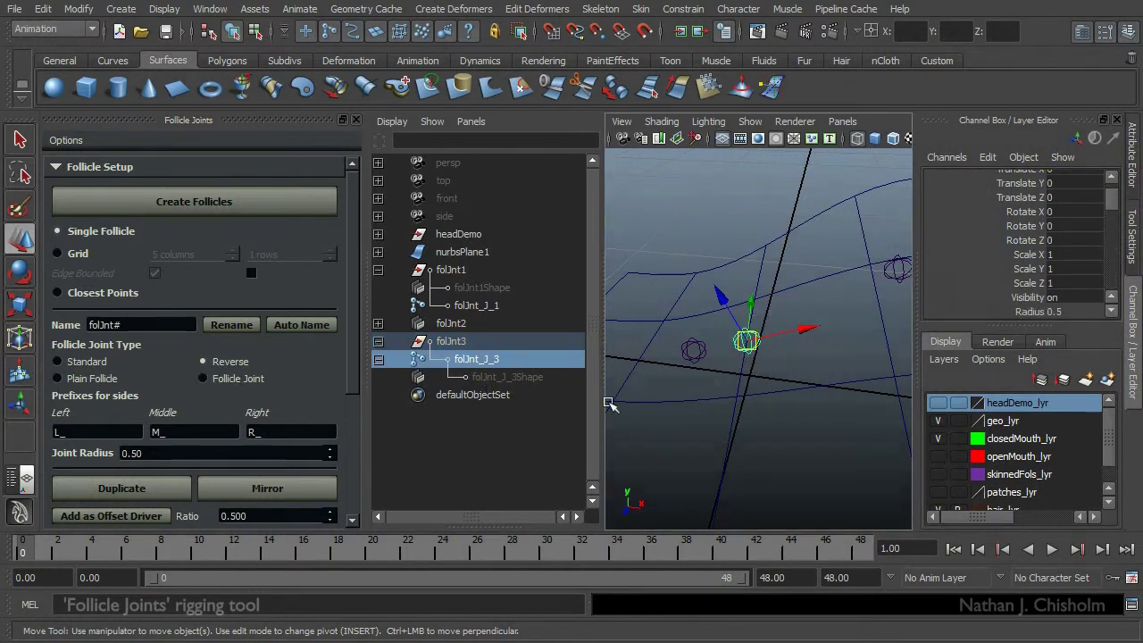
- Create a Plain Follicle on nurbsPlane1 and shift it along the surface with Offset U at 0.77
click(842, 422)
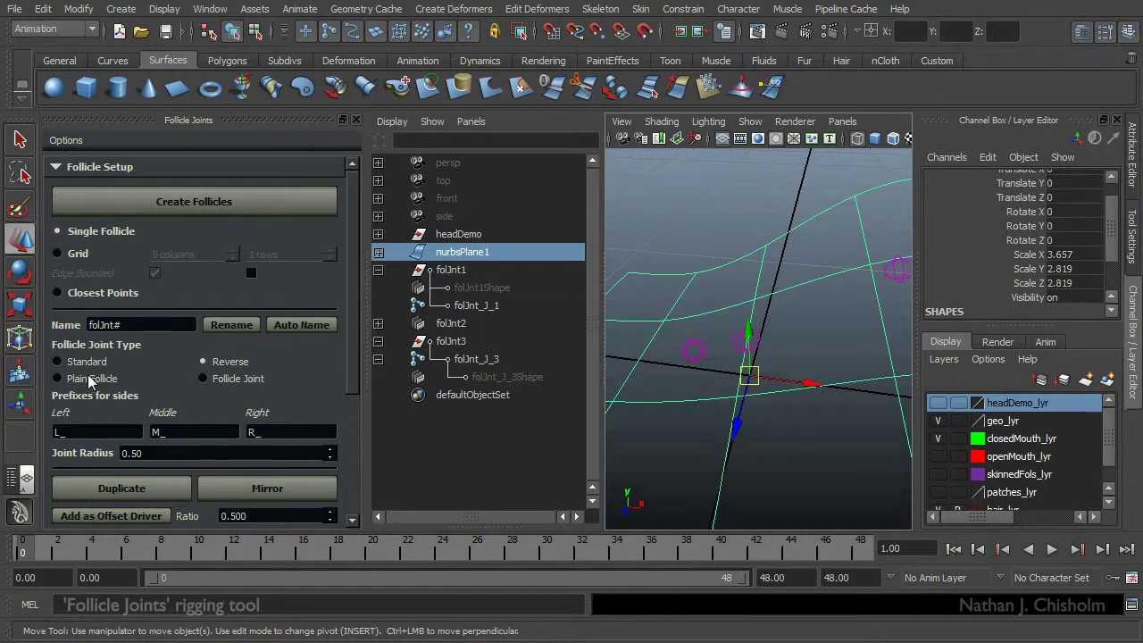
click(196, 203)
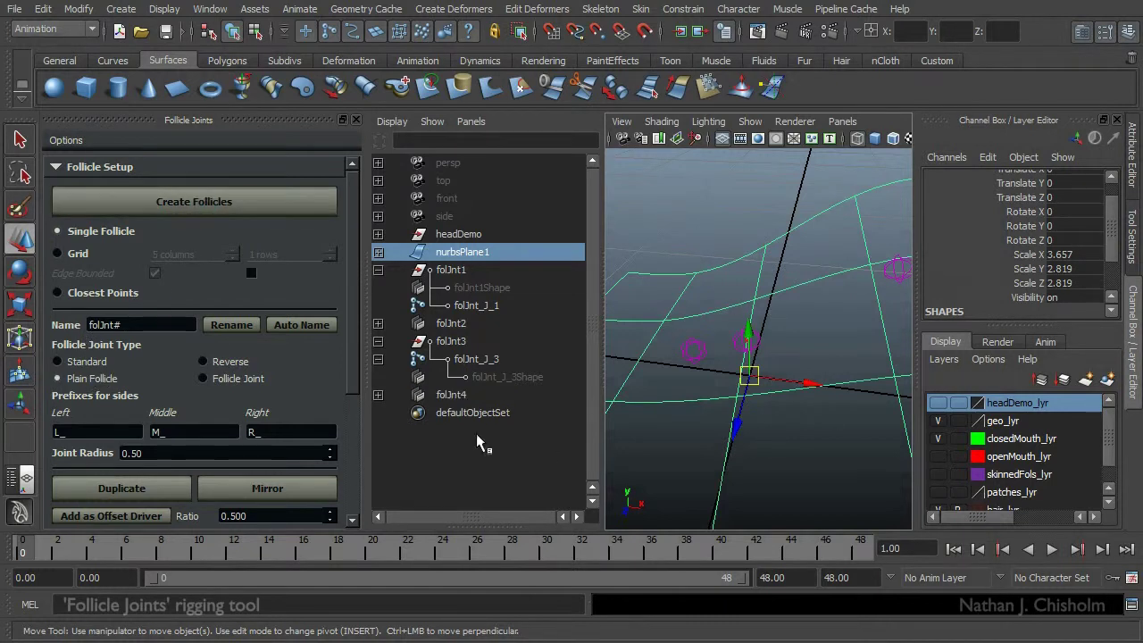
click(456, 396)
drag(1112, 205, 1110, 216)
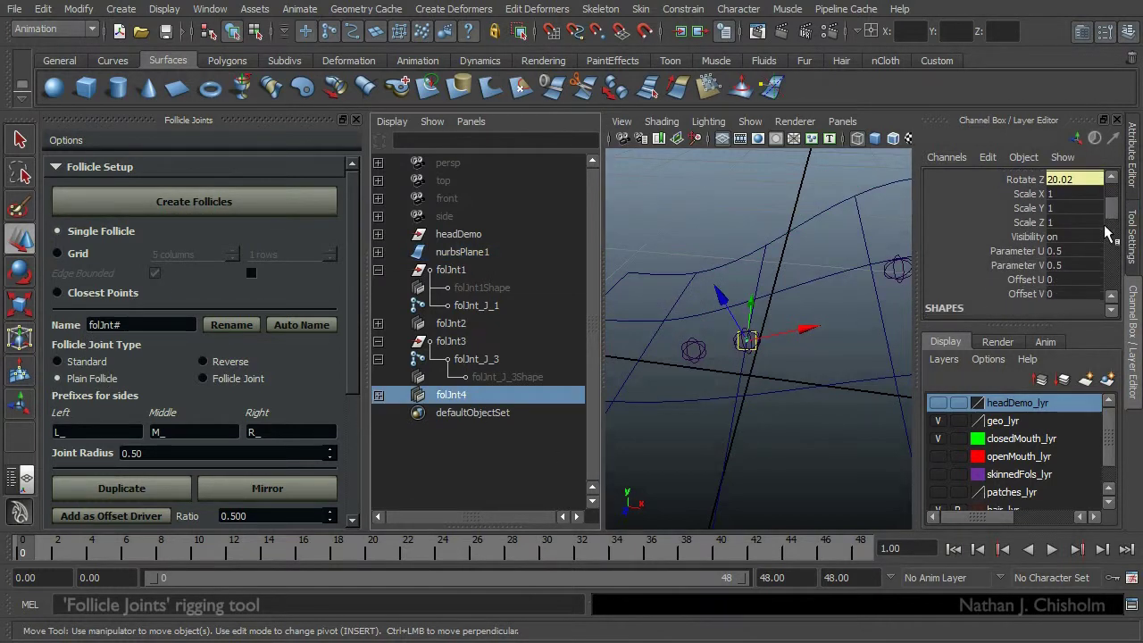
click(1025, 280)
middle_drag(820, 348, 871, 343)
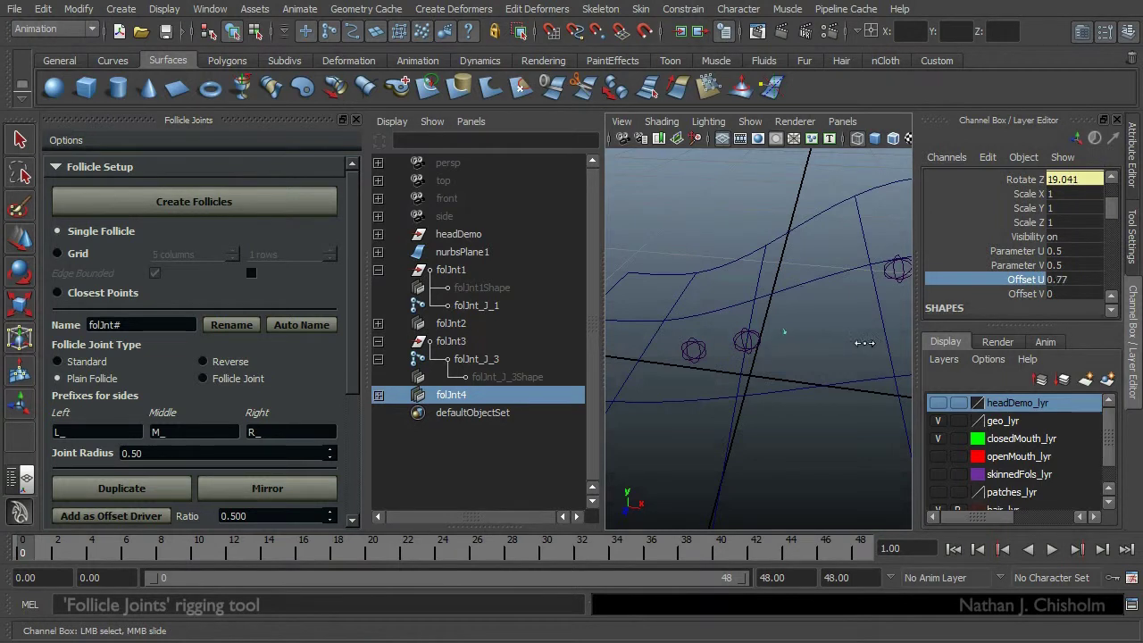
- Create a single follicle of the Follicle Joint type on nurbsPlane1 and select folJnt5
click(785, 402)
key(w)
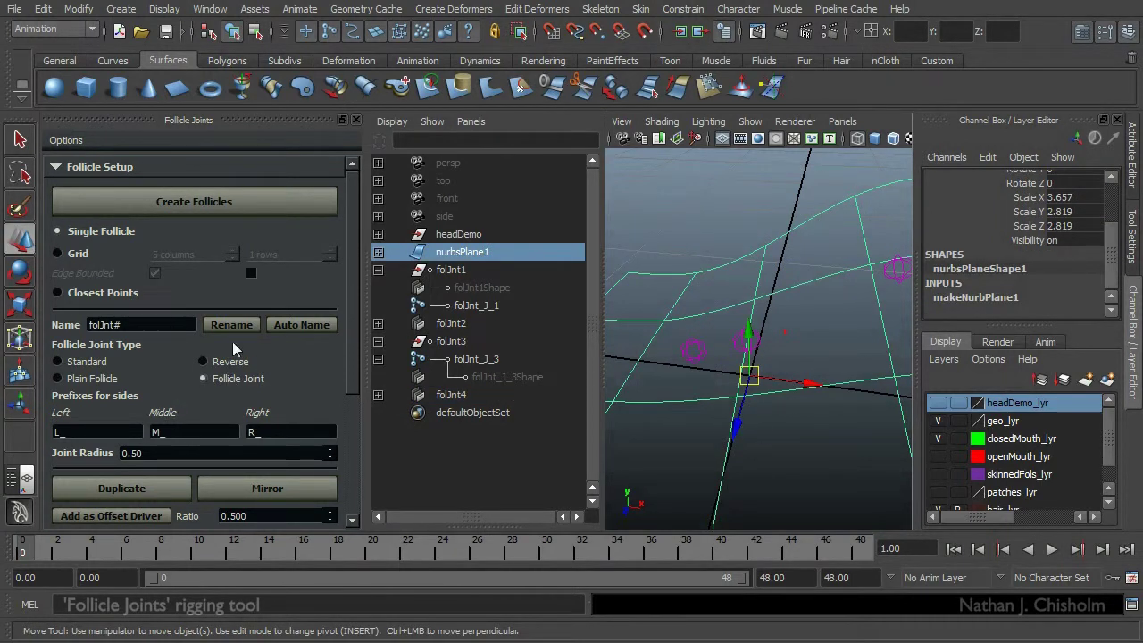
click(213, 206)
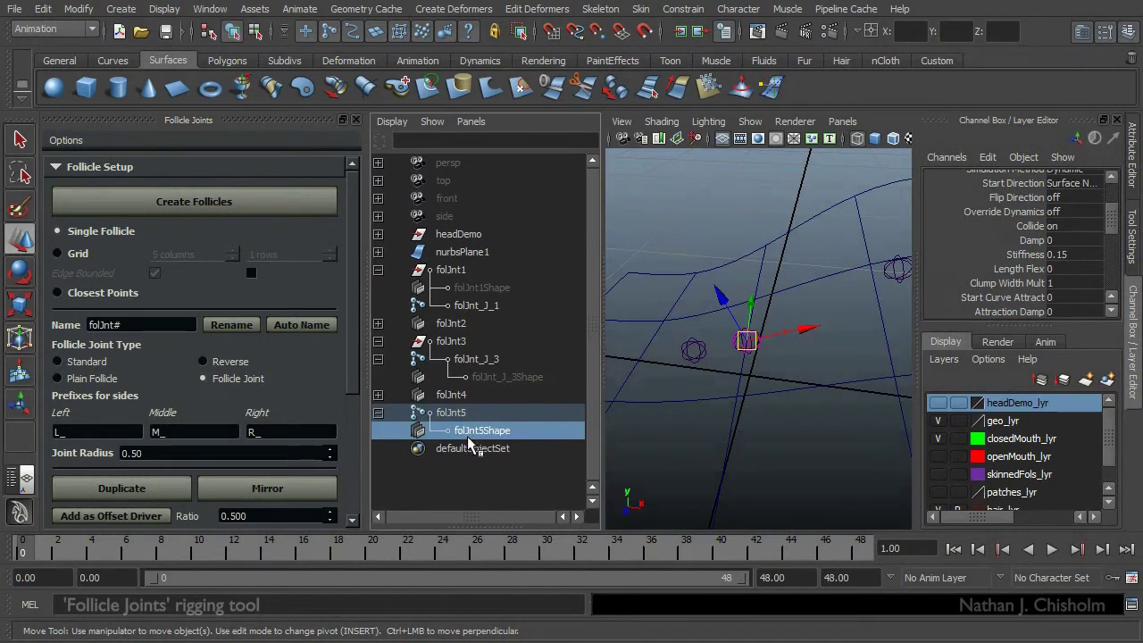
click(476, 415)
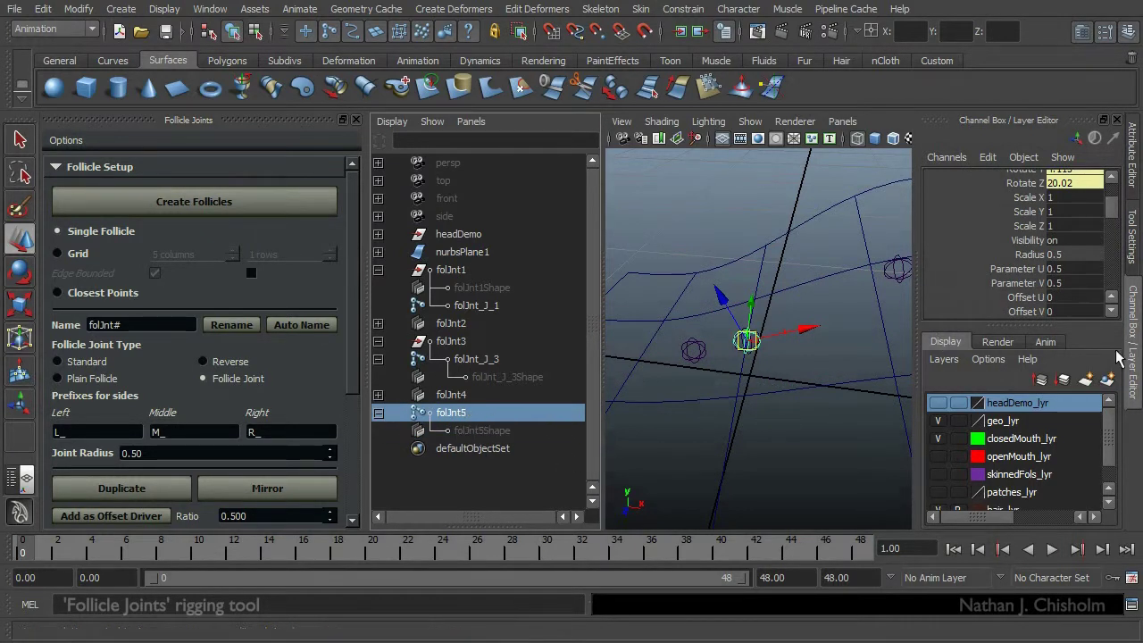
- Shift folJnt5 along the surface with Offset U at 1.57
click(1027, 297)
middle_drag(1027, 298, 1104, 280)
alt+drag(877, 345, 803, 348)
- Select the plain follicle folJnt4 in the viewport and expand it in the Outliner to examine its shape node
key(w)
click(777, 333)
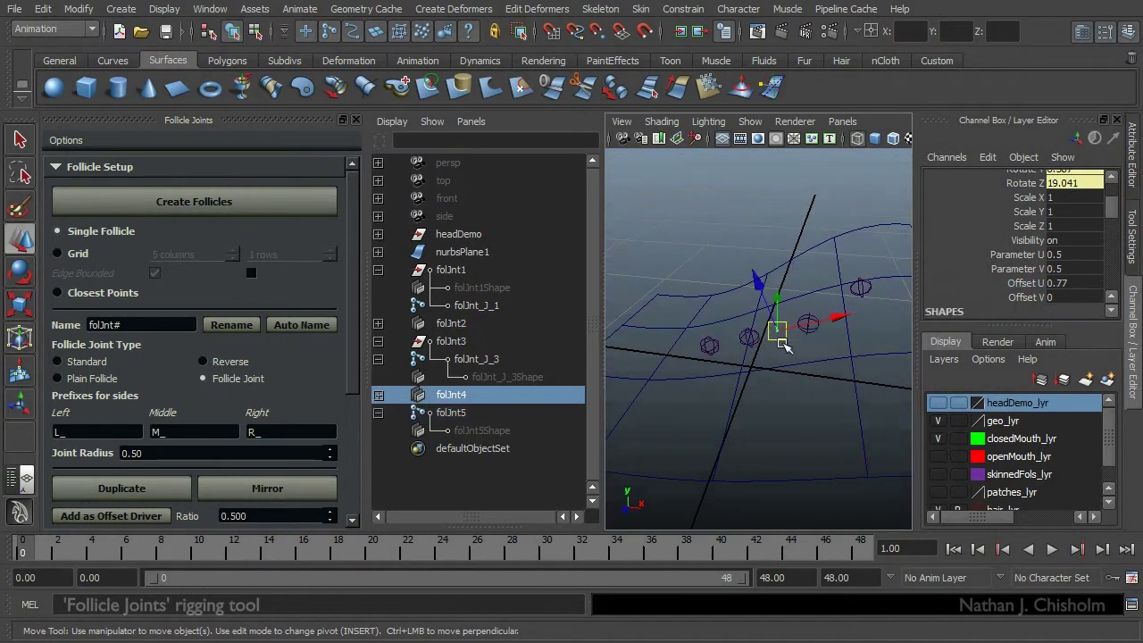
click(378, 395)
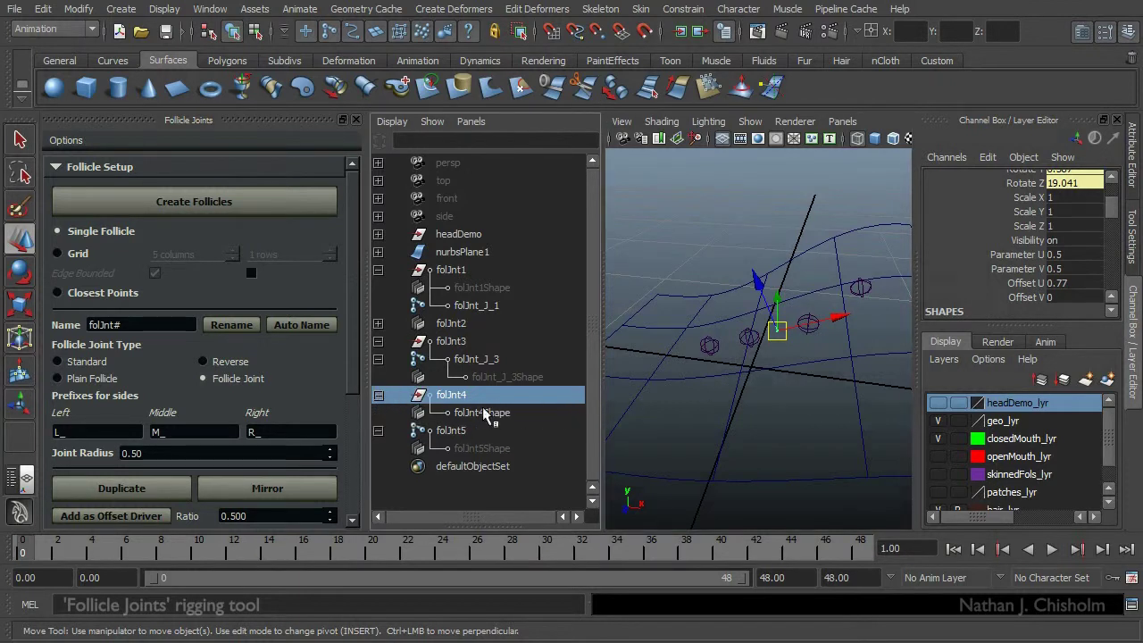
alt+drag(794, 338, 760, 375)
alt+right_drag(760, 375, 752, 369)
- Select folJnt_J_2, folJnt_J_3, folJnt5 and folJnt4 together, reveal them in the Outliner, and bring the Helper Tools into view
drag(818, 332, 720, 366)
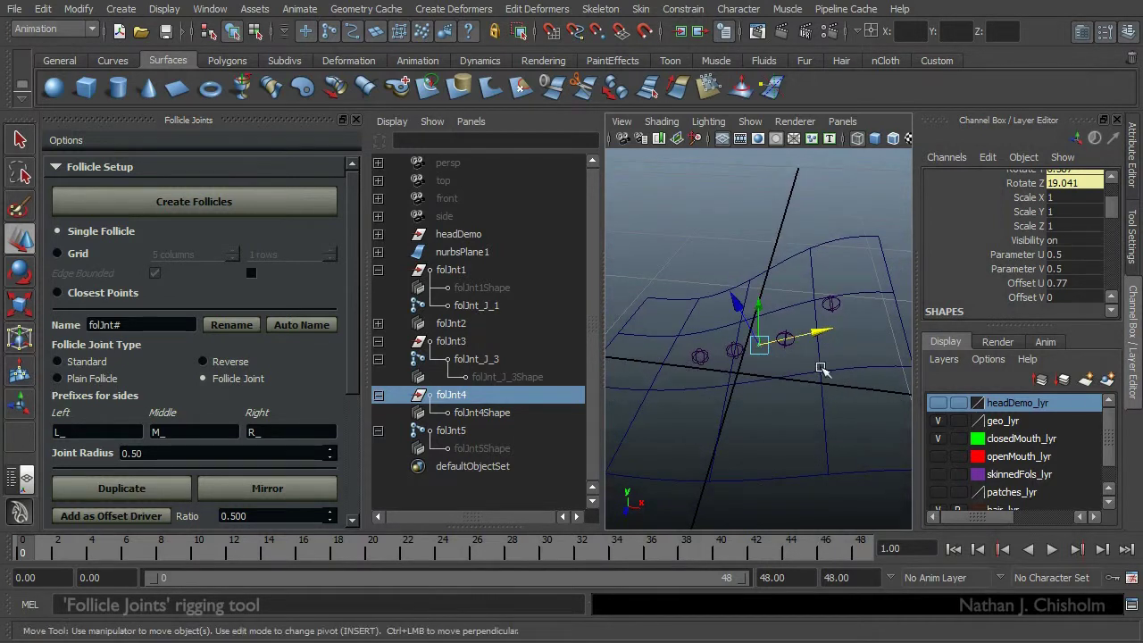
drag(822, 369, 669, 309)
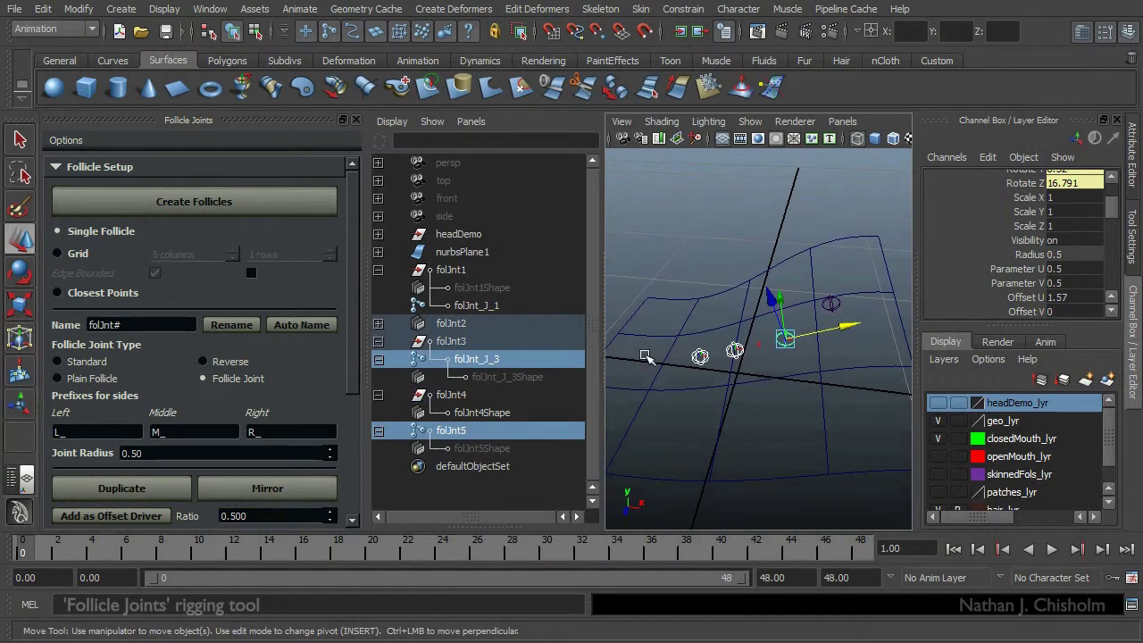
shift+click(759, 346)
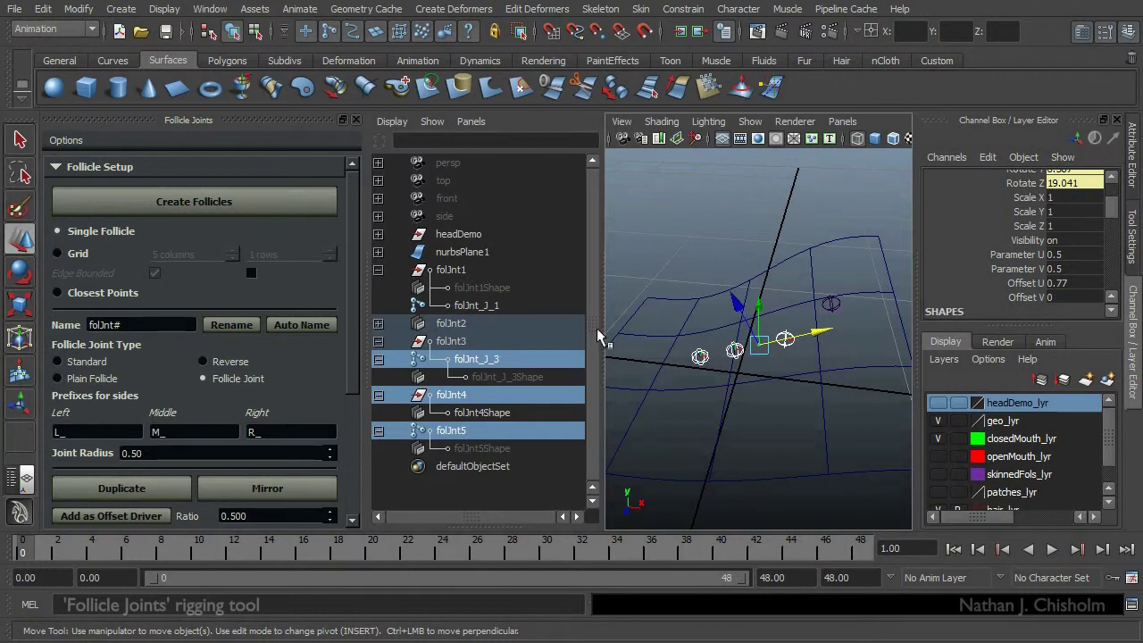
click(589, 332)
key(f)
drag(354, 287, 354, 437)
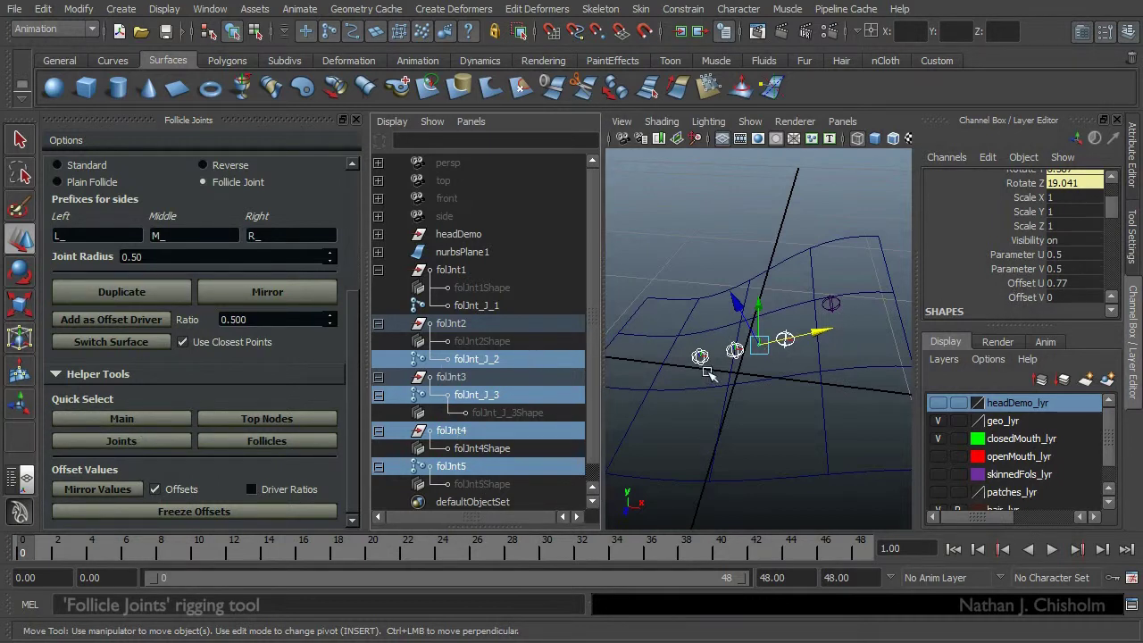
- Quick-select the top nodes of the selected follicle setups, followed by their joints
click(266, 419)
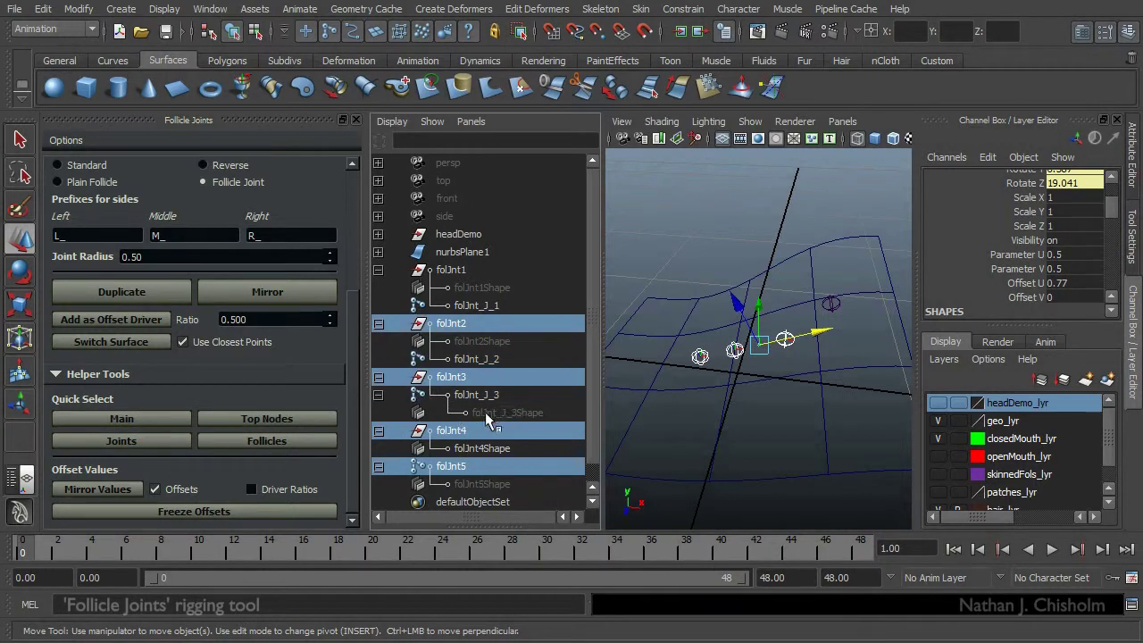
click(122, 441)
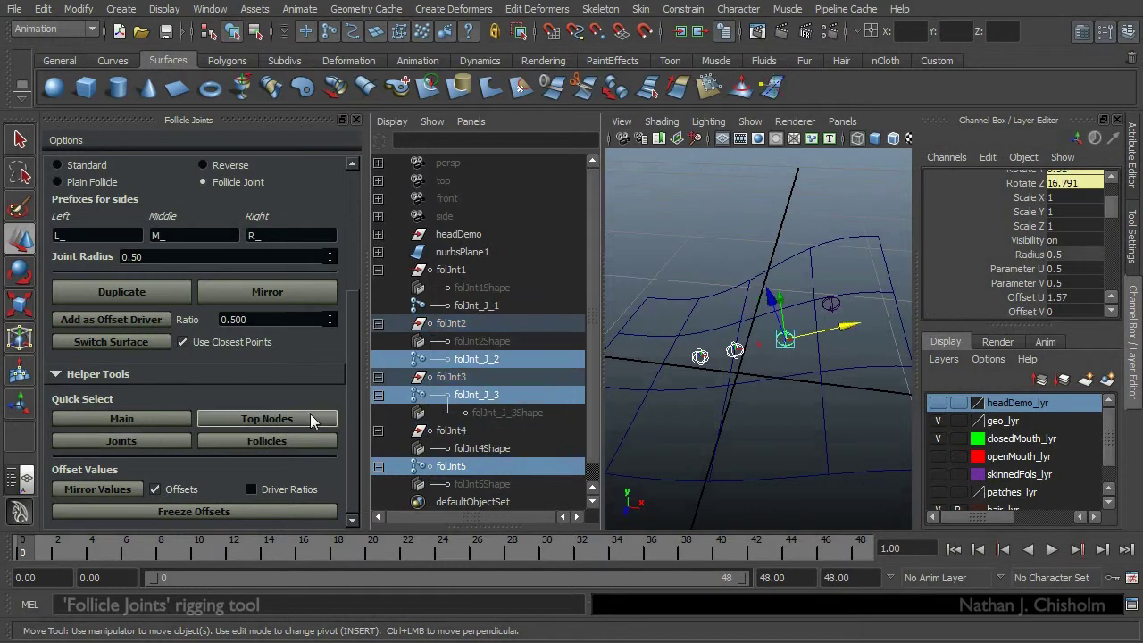
- Add folJnt4 to the selection, quick-select the follicle shapes of all four setups, and review their attributes
shift+click(753, 360)
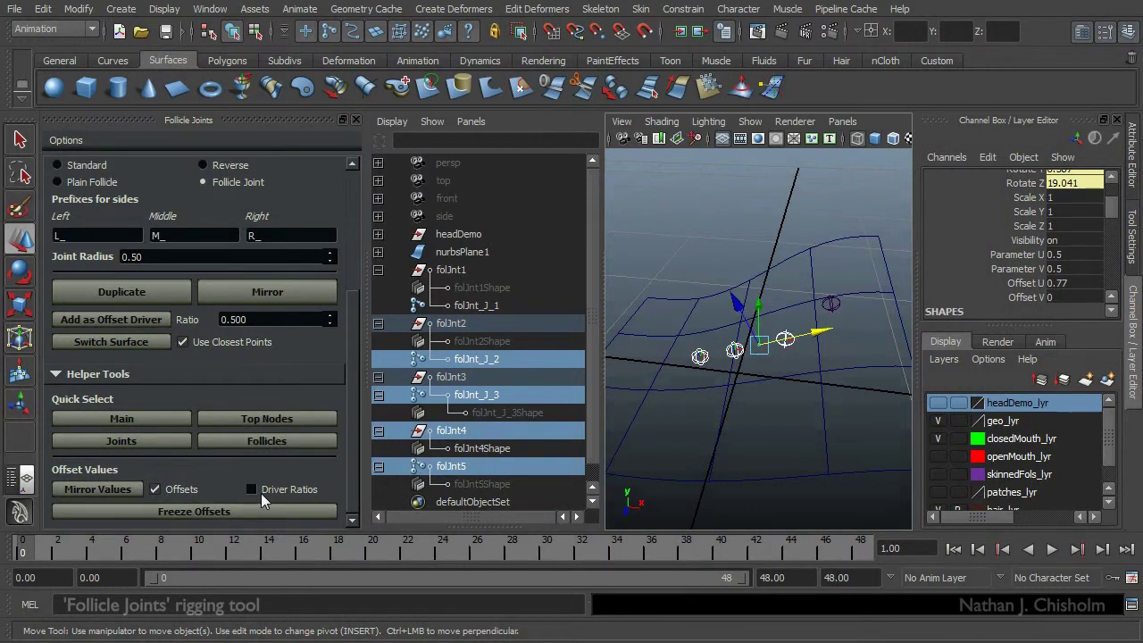
click(259, 441)
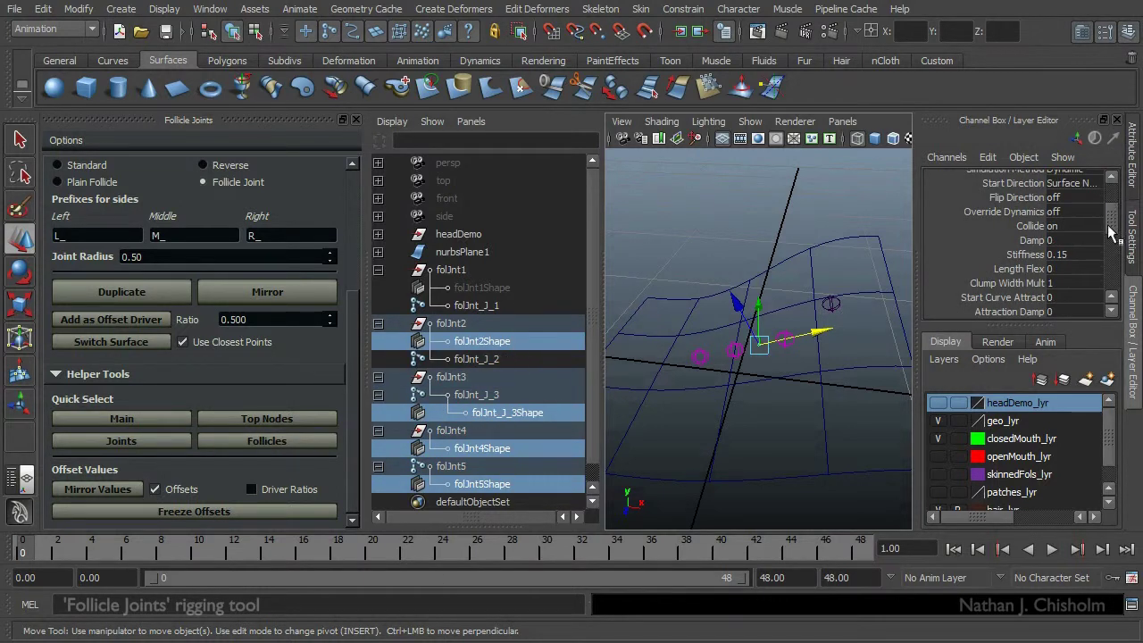
drag(1116, 233, 1133, 202)
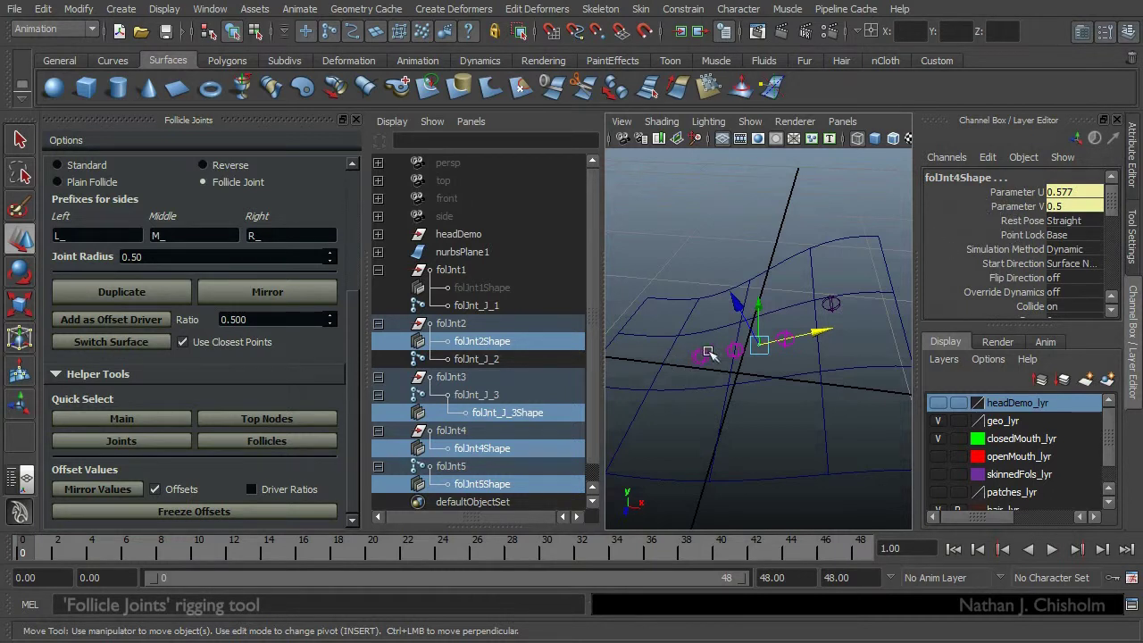
alt+drag(730, 380, 643, 380)
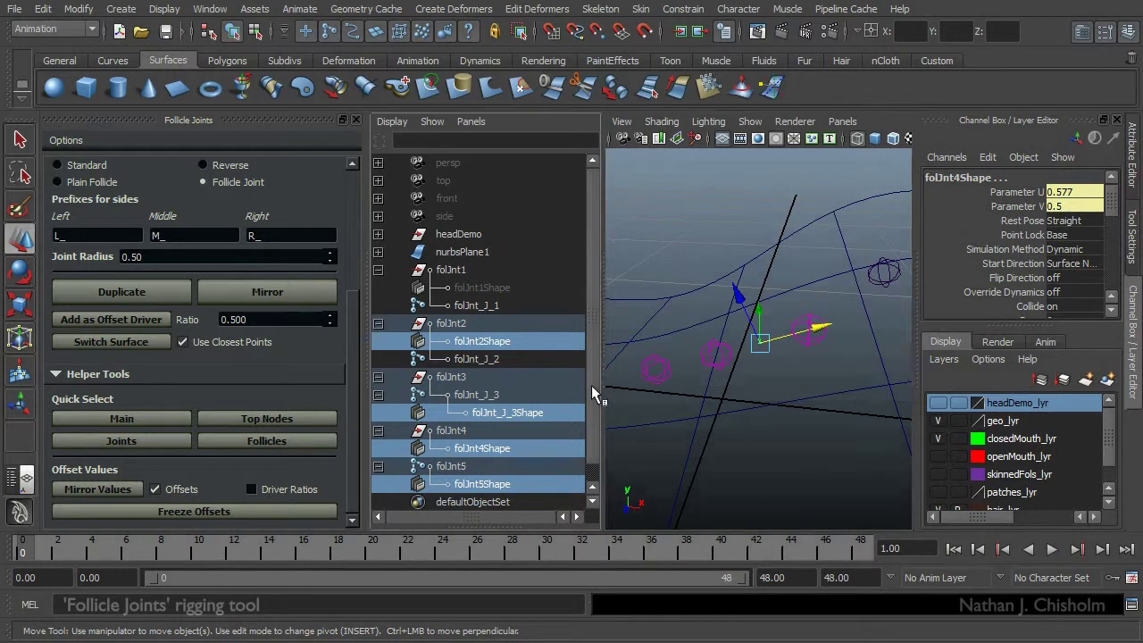
scroll(591, 385, down, 1)
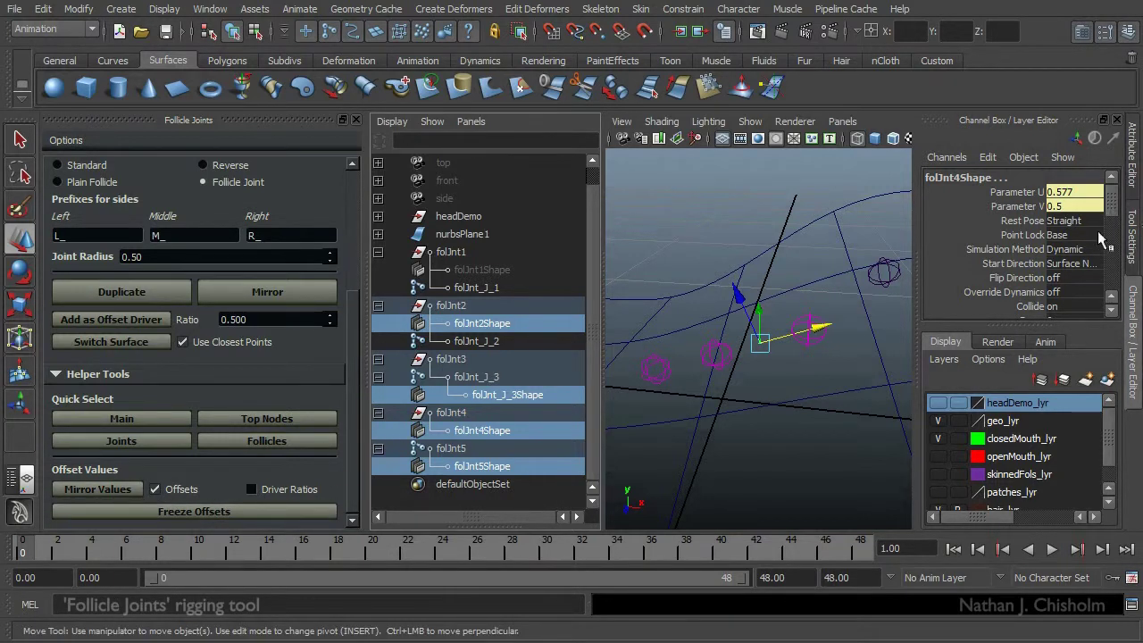
drag(1111, 206, 1116, 240)
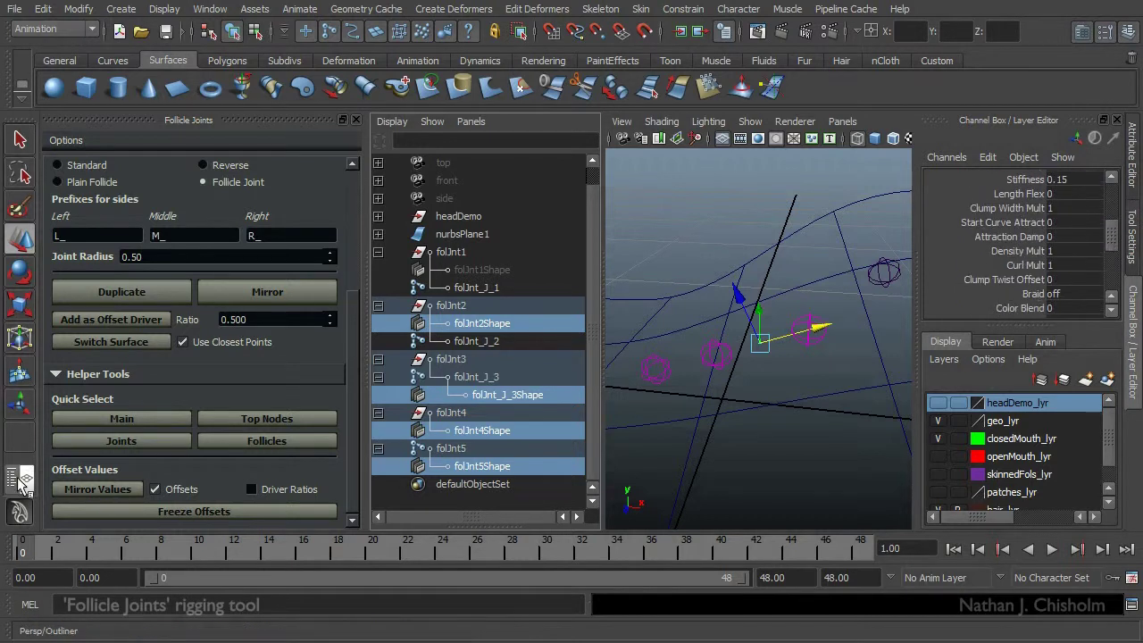
- Quick-select the main nodes of the four follicle setups folJnt2 to folJnt5 and freeze their offsets
click(125, 419)
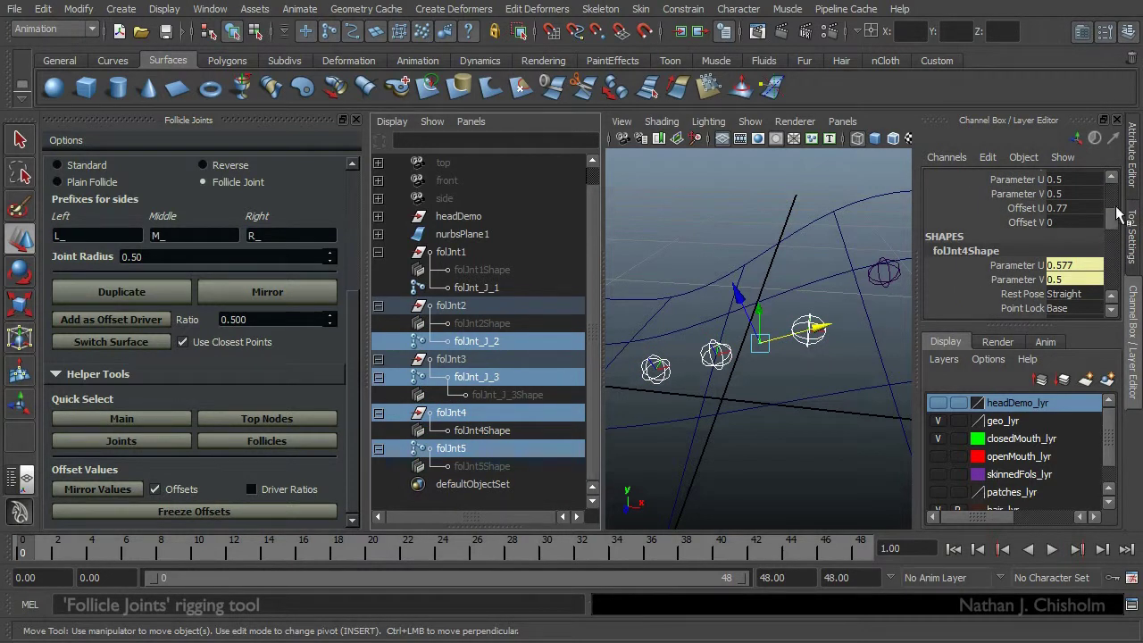
scroll(1117, 213, up, 3)
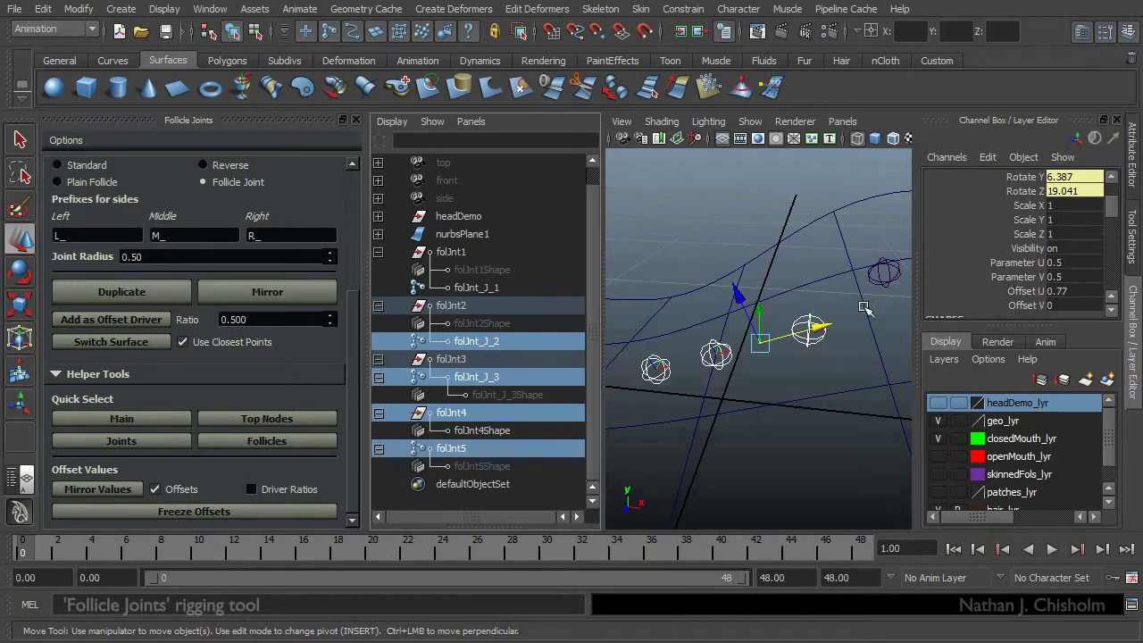
click(190, 514)
- Shift Offset U and Offset V together to slide the four setups over the plane, and return both offsets to 0
drag(1039, 292, 1025, 309)
alt+right_drag(858, 341, 739, 357)
middle_drag(739, 356, 777, 351)
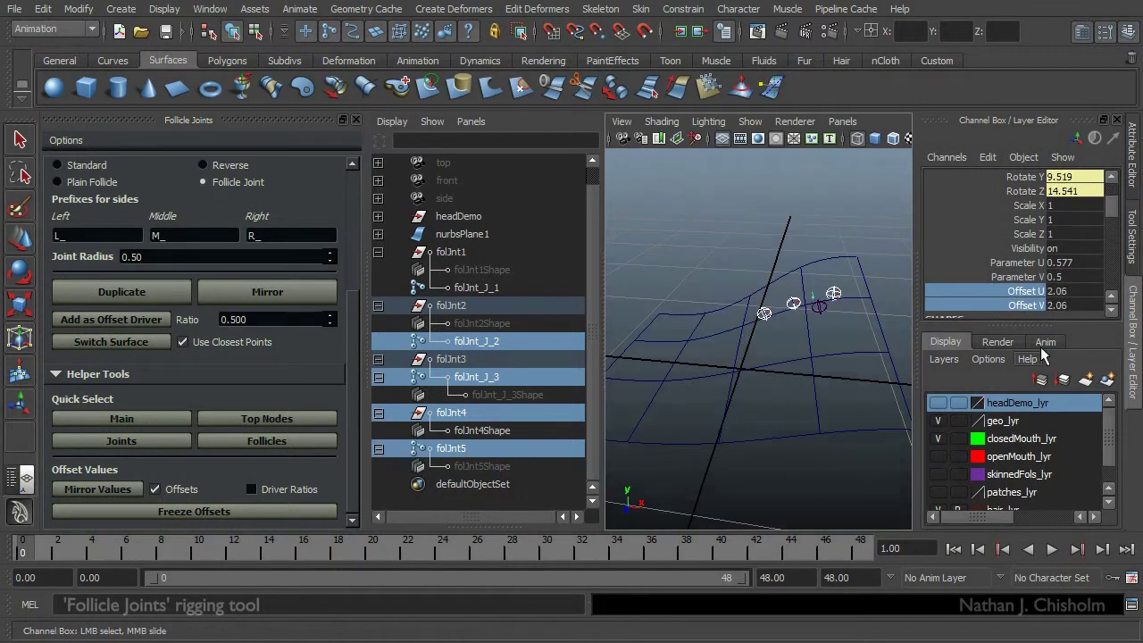
middle_drag(1029, 316, 622, 342)
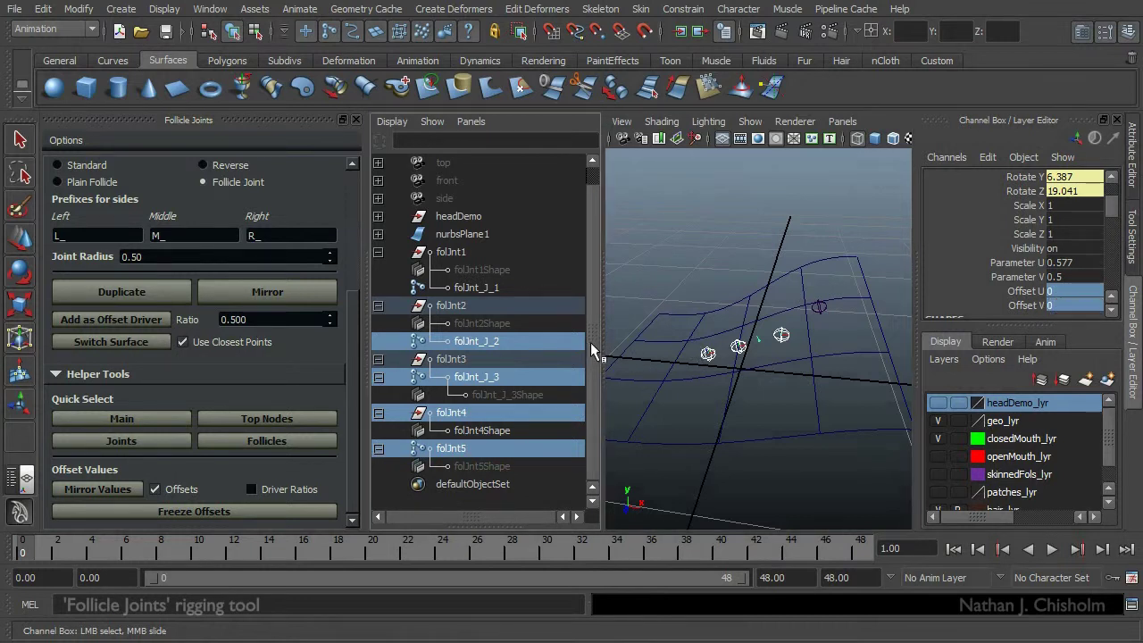
- Select all nodes of the setups folJnt2 to folJnt5 and rename them with the name pattern pizza#
drag(468, 308, 391, 466)
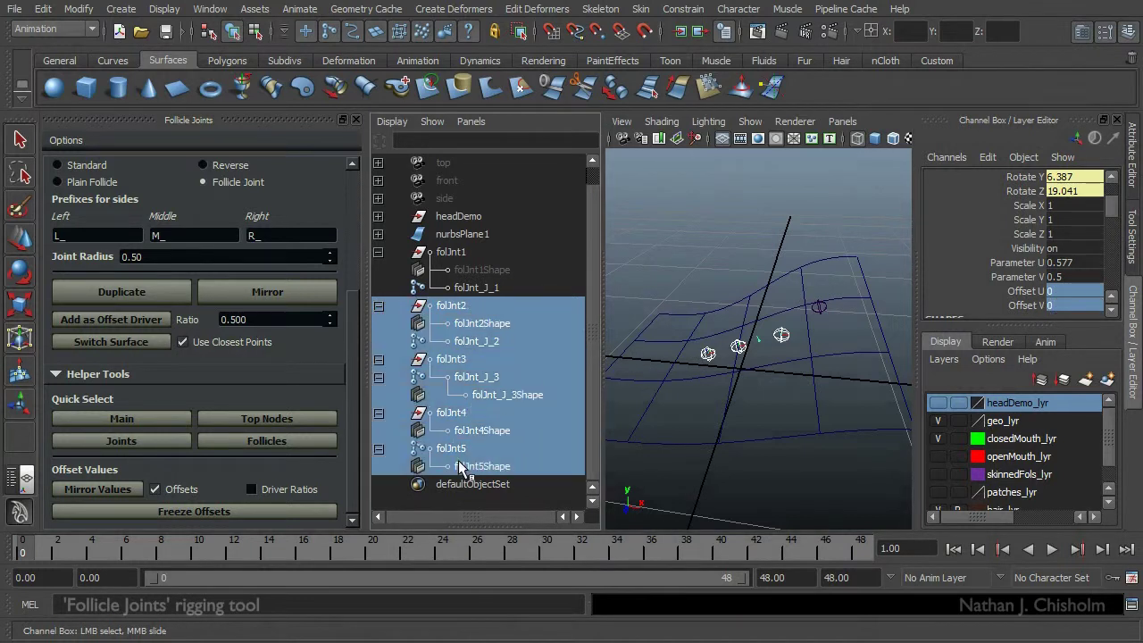
key(w)
drag(349, 354, 353, 247)
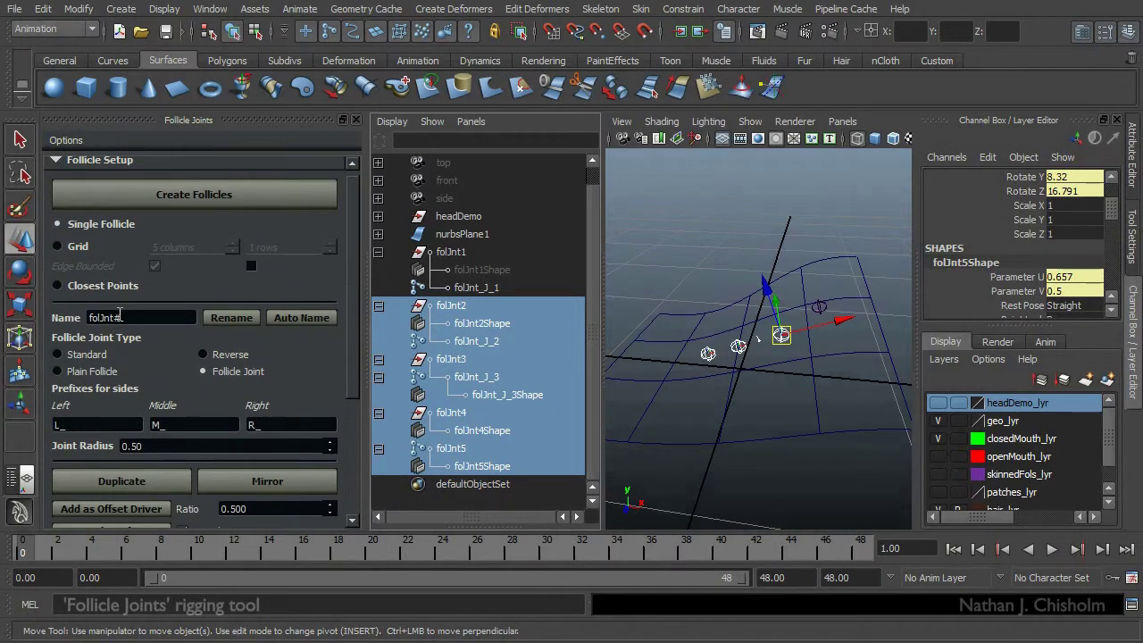
click(119, 317)
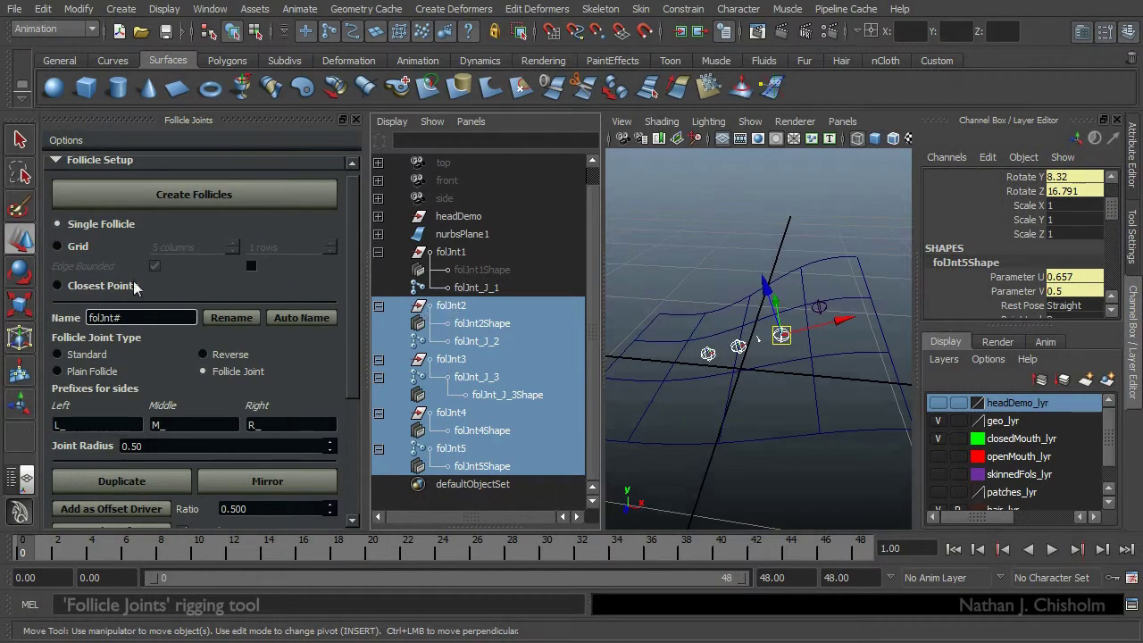
drag(115, 318, 60, 324)
text(pizza#)
click(240, 319)
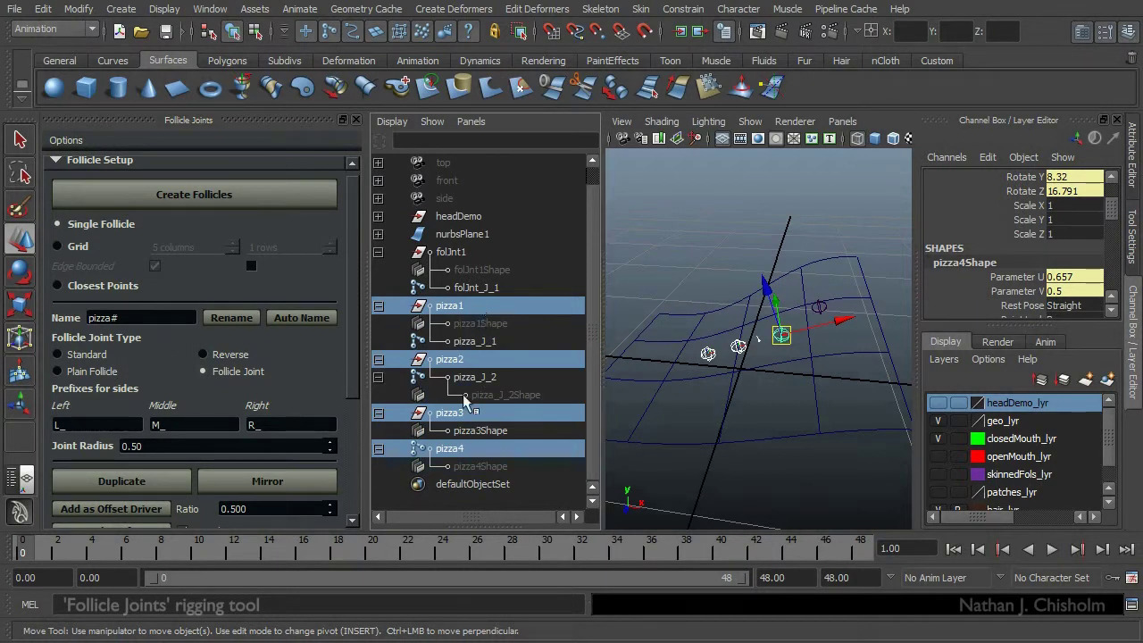
drag(481, 323, 497, 466)
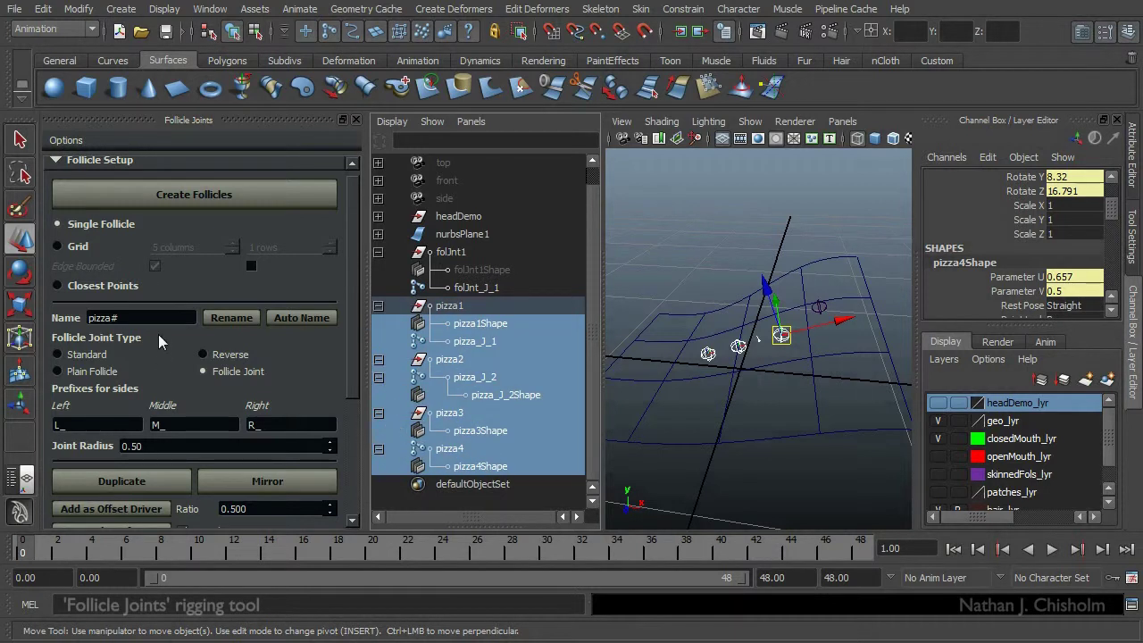
click(224, 318)
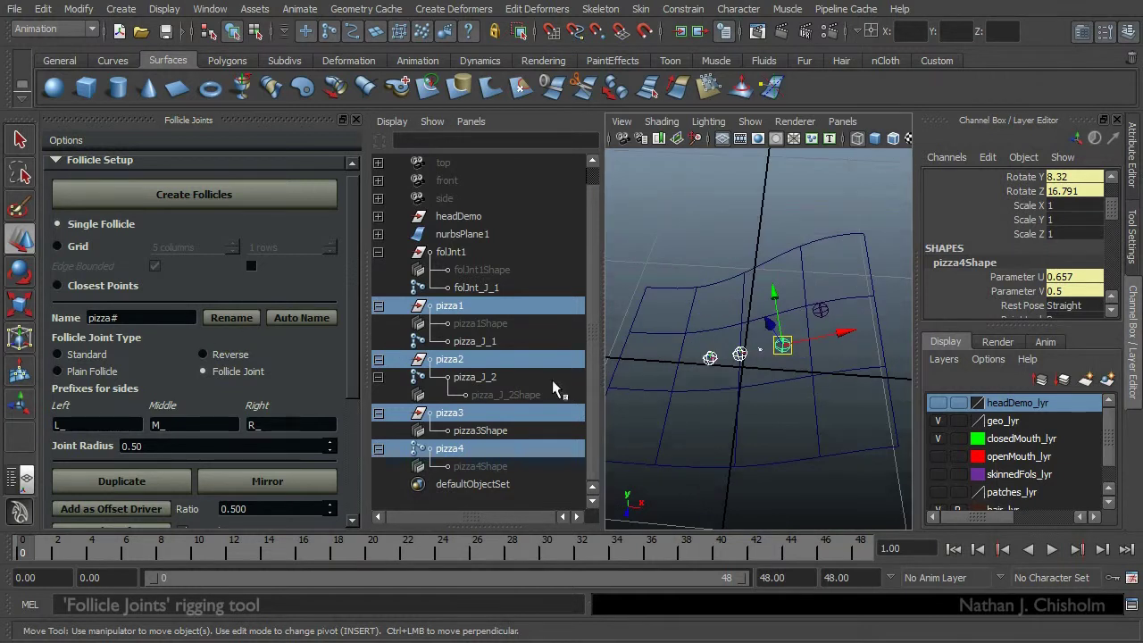
- Delete the four renamed pizza setups and the remaining folJnt1 setup from the scene
key(Delete)
click(459, 271)
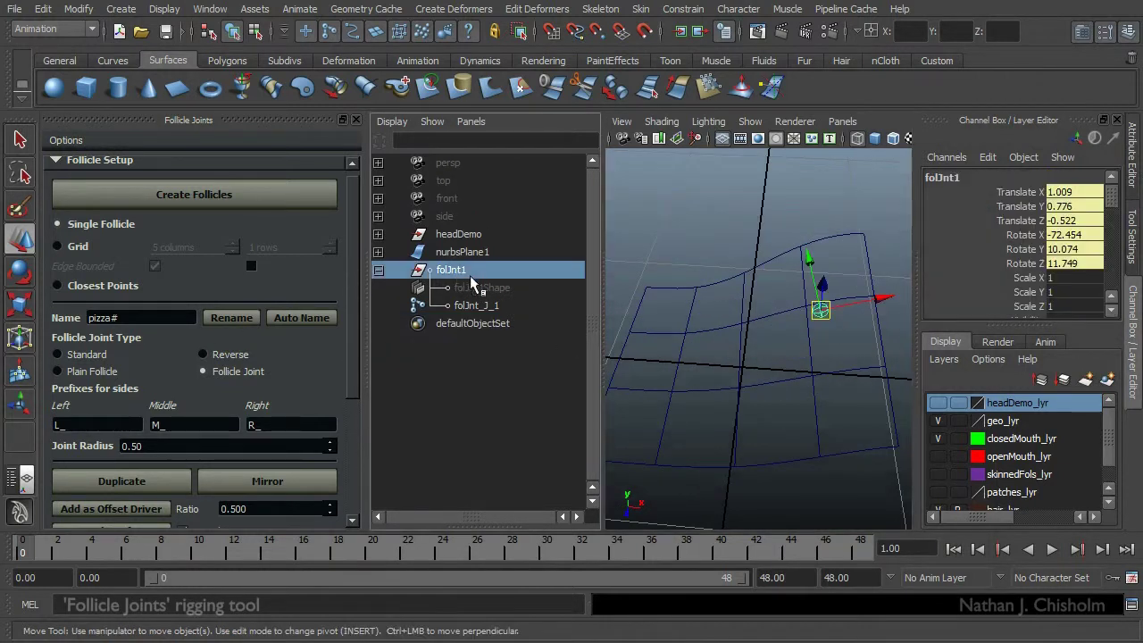
key(Delete)
- Select nurbsPlane1 and set the follicle creation mode to Grid
click(783, 372)
alt+right_drag(815, 328, 759, 357)
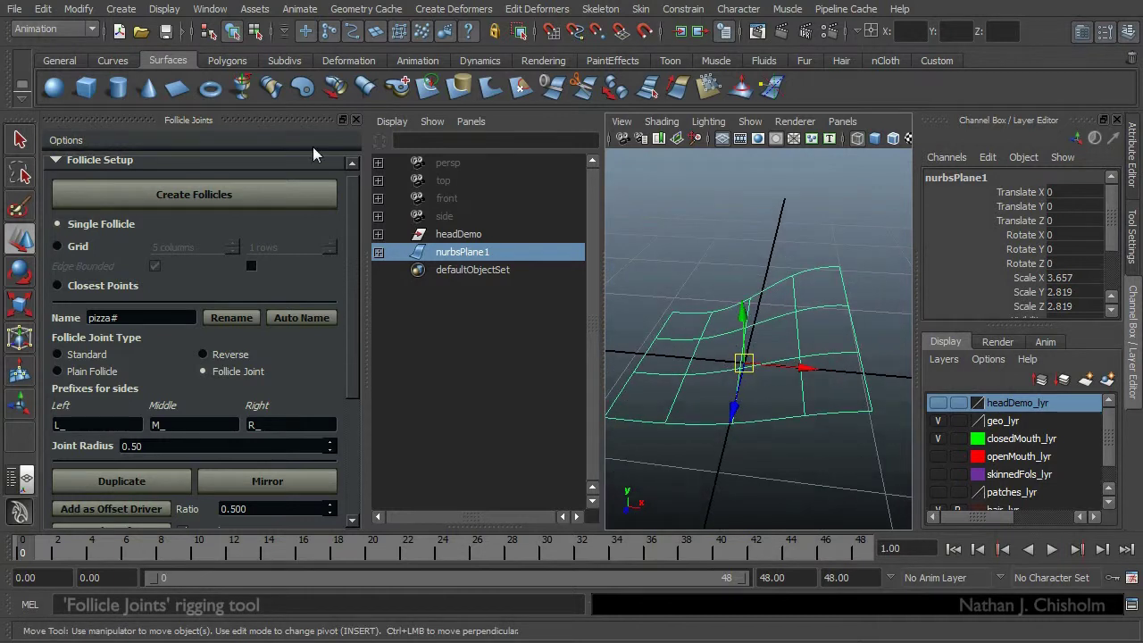
click(59, 246)
mouse_move(797, 354)
alt+mouse_down()
mouse_move(816, 349)
mouse_move(760, 357)
mouse_move(818, 343)
mouse_move(803, 349)
alt+mouse_up()
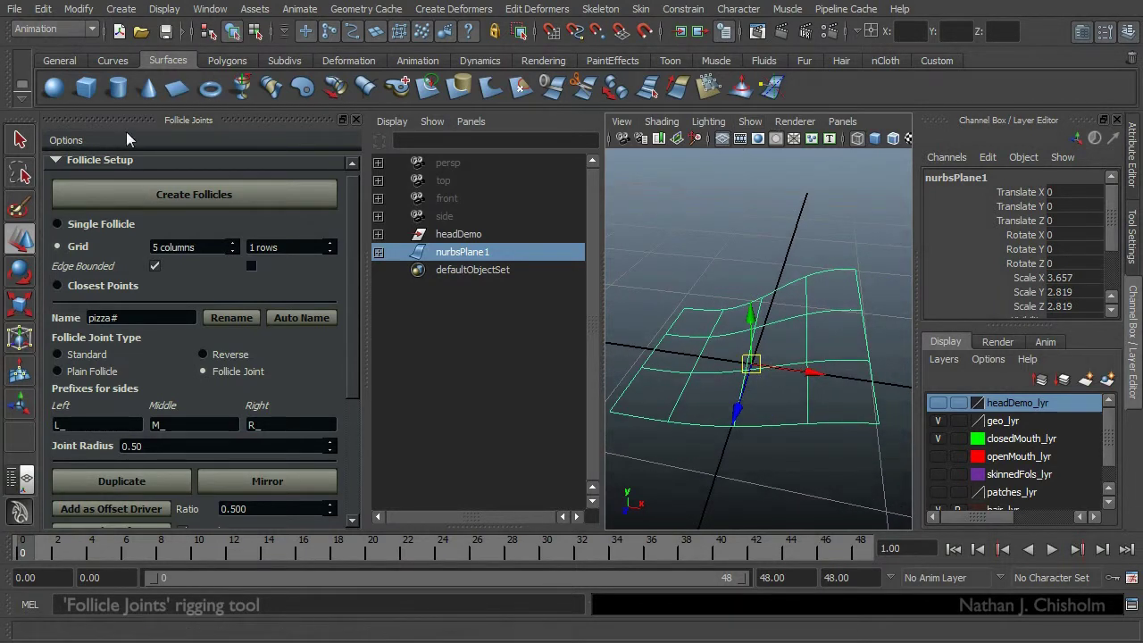
- Create a grid of 5 columns and 1 row of follicles on nurbsPlane1, inspect it from several angles, and undo it
click(200, 196)
alt+drag(743, 346, 747, 362)
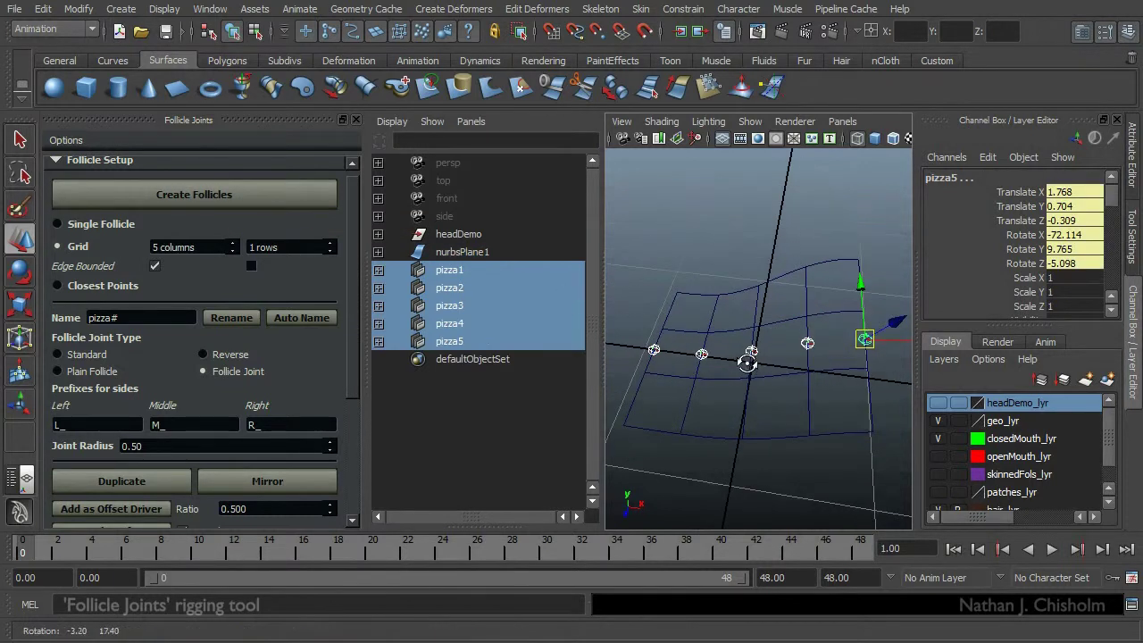
alt+right_drag(747, 363, 710, 354)
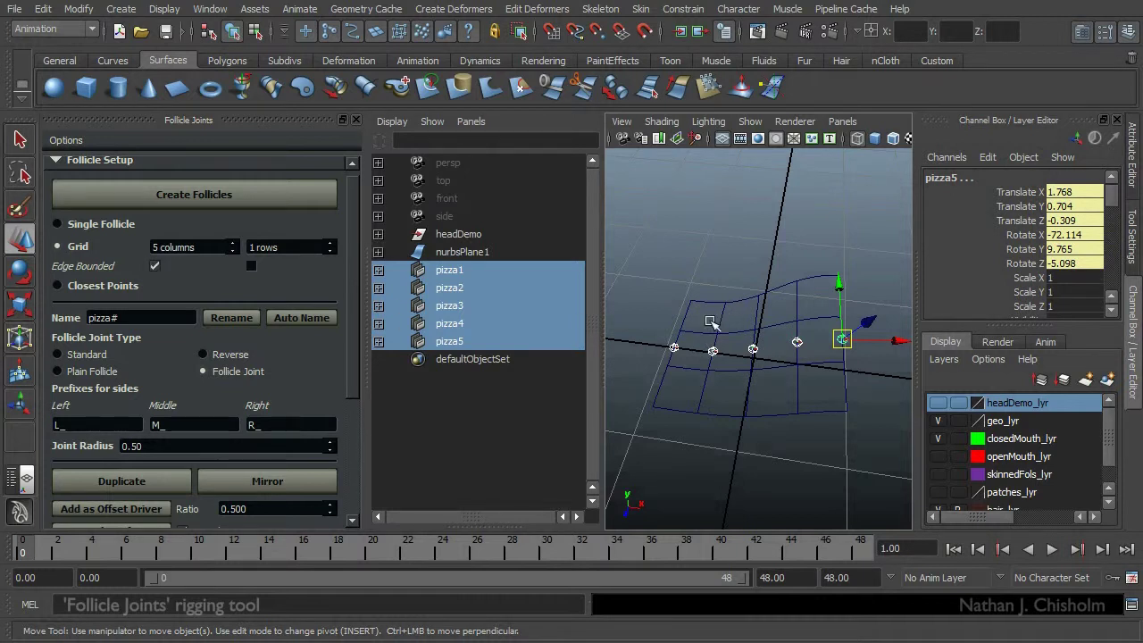
alt+drag(782, 357, 765, 386)
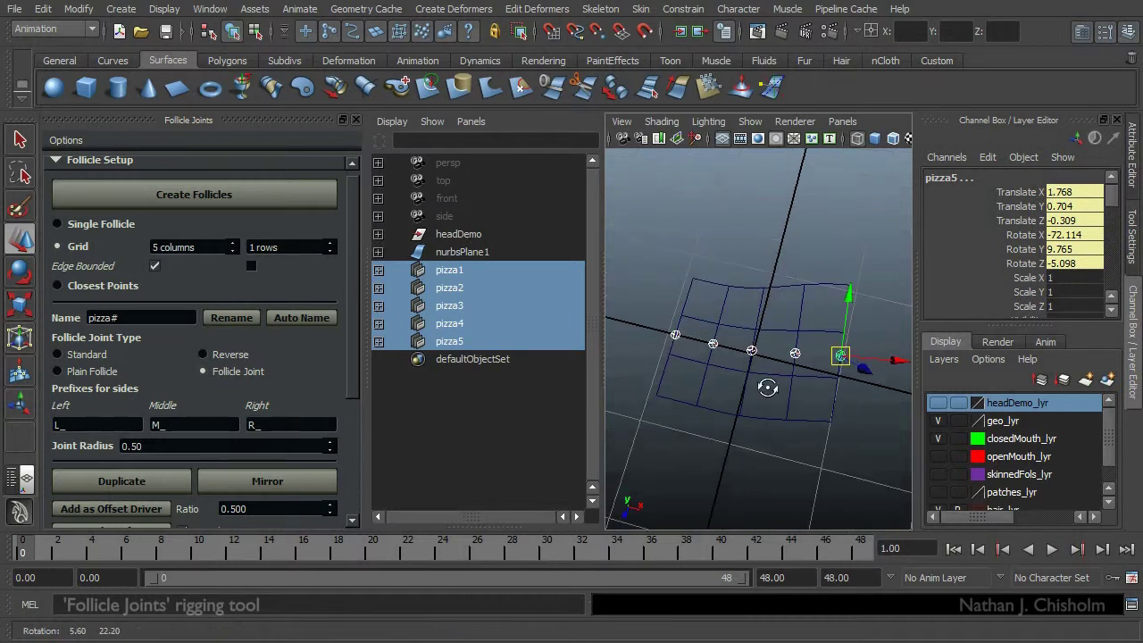
alt+right_drag(765, 387, 814, 396)
alt+drag(815, 396, 830, 364)
alt+drag(719, 401, 740, 399)
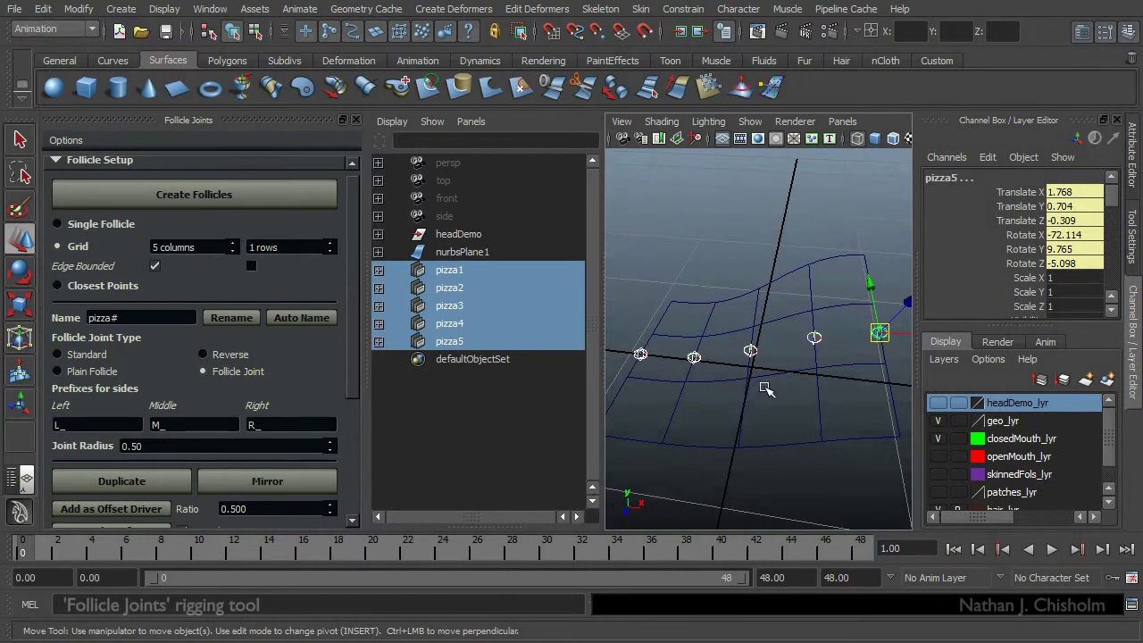
key(ctrl+z)
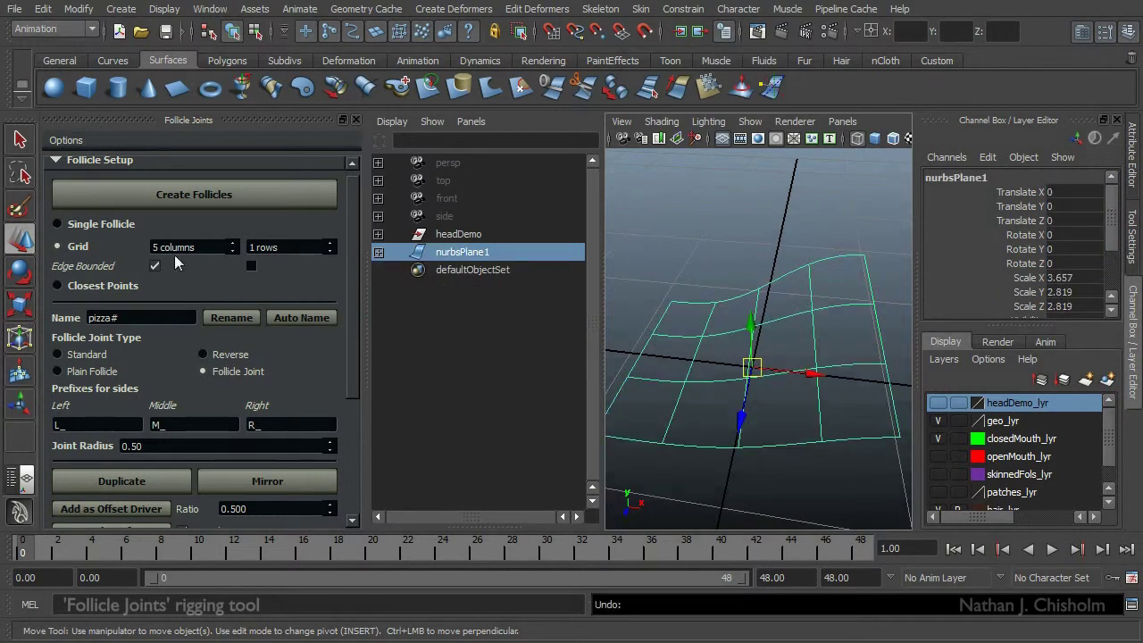
- Try a follicle grid of 5 columns and 6 rows on nurbsPlane1 and undo its creation
click(329, 244)
text(6)
click(261, 198)
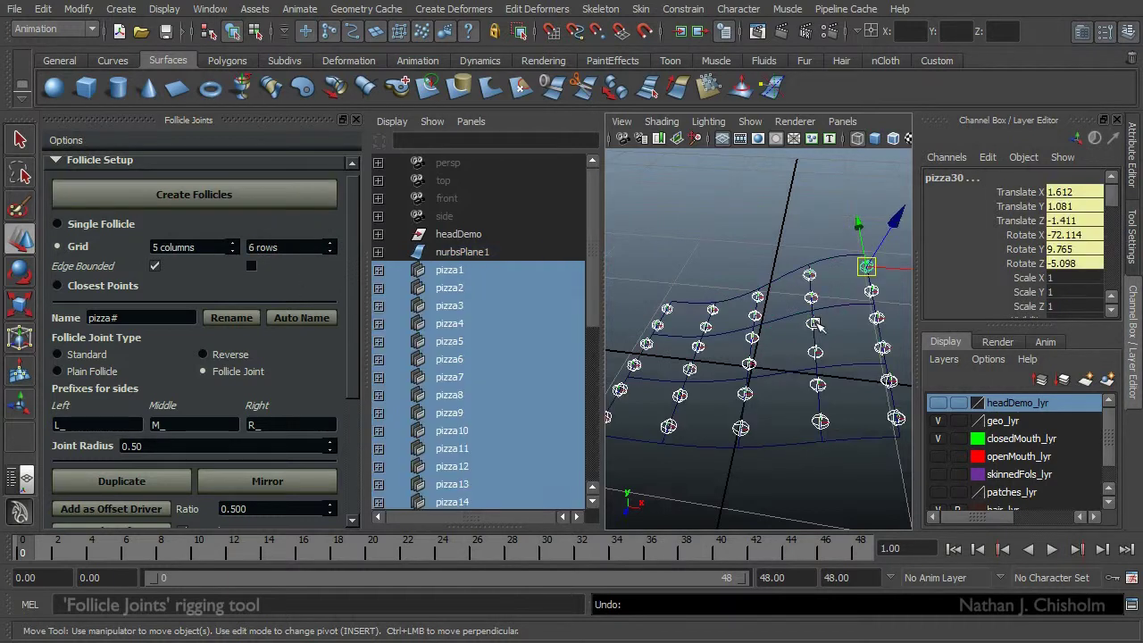
alt+right_drag(837, 350, 792, 348)
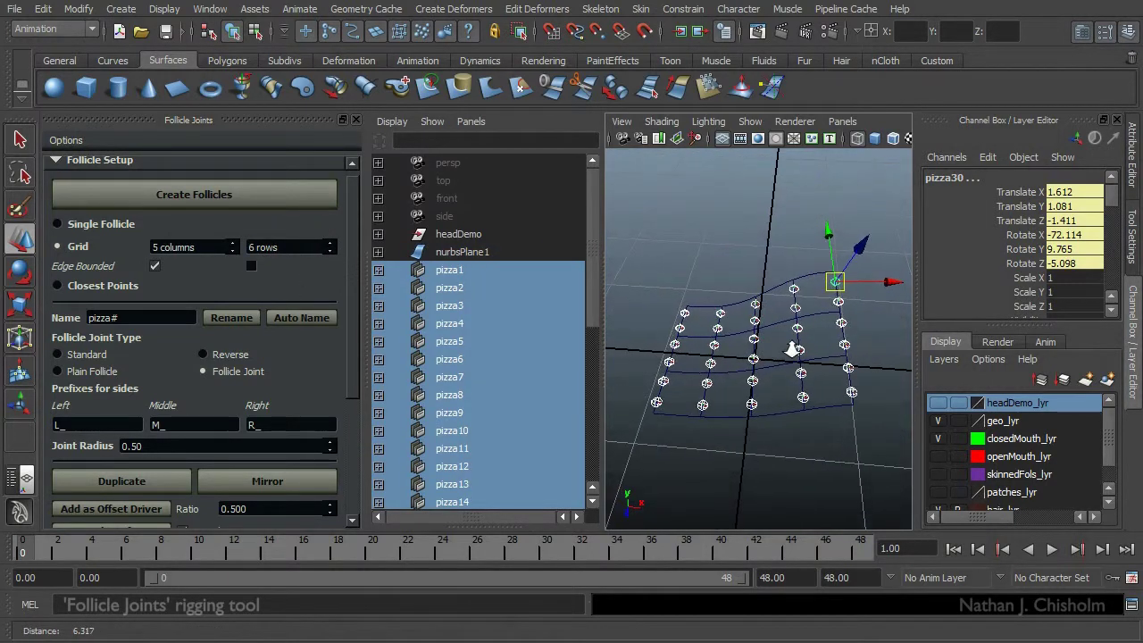
key(ctrl+z)
- Set the grid to 3 columns and 4 rows, create the follicles on nurbsPlane1, and undo their creation
double_click(200, 252)
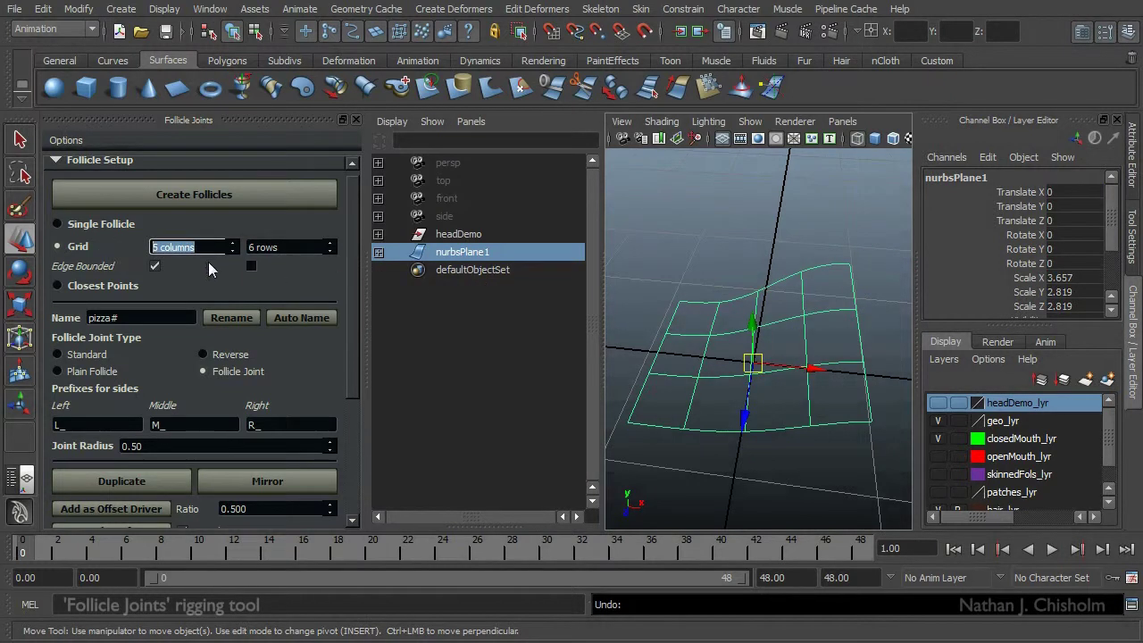
key(Tab)
text(4)
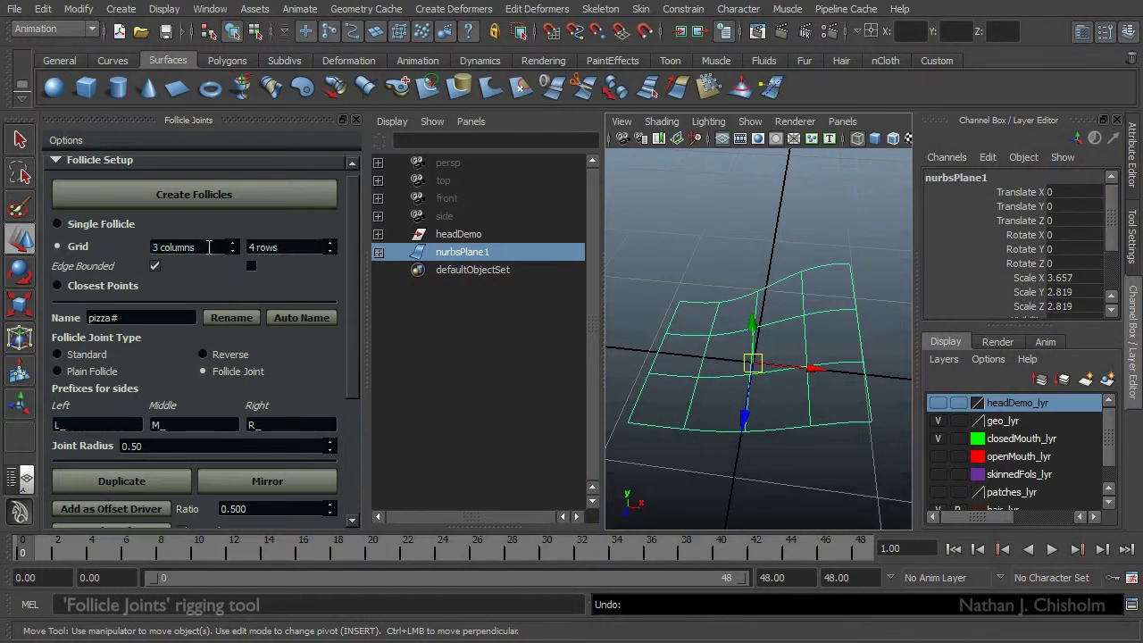
click(194, 194)
alt+drag(777, 339, 721, 356)
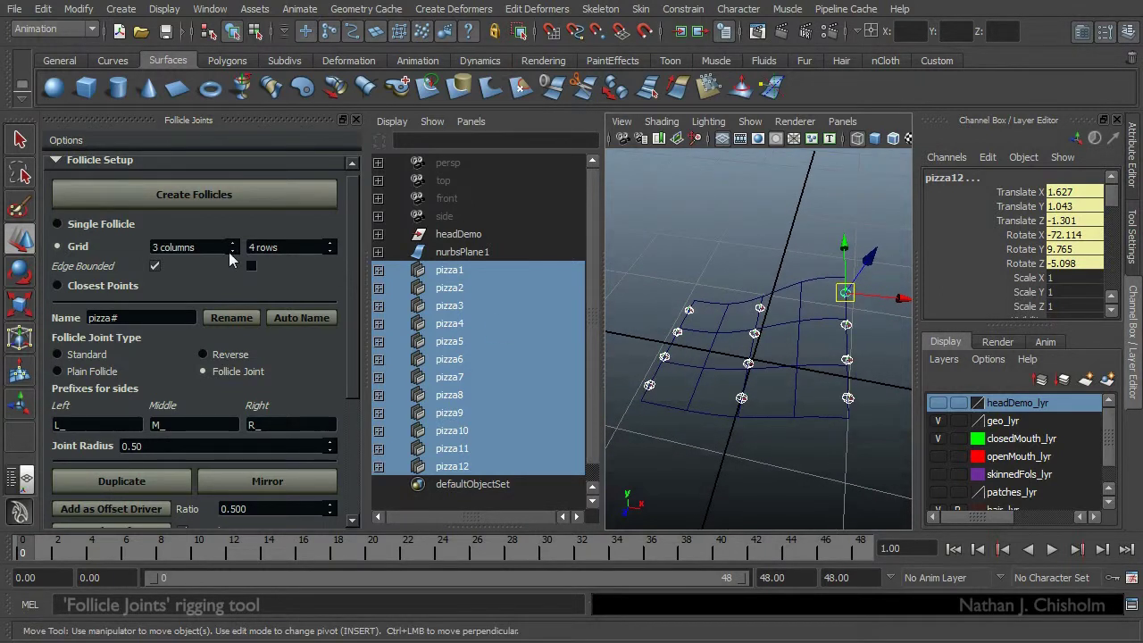
key(ctrl+z)
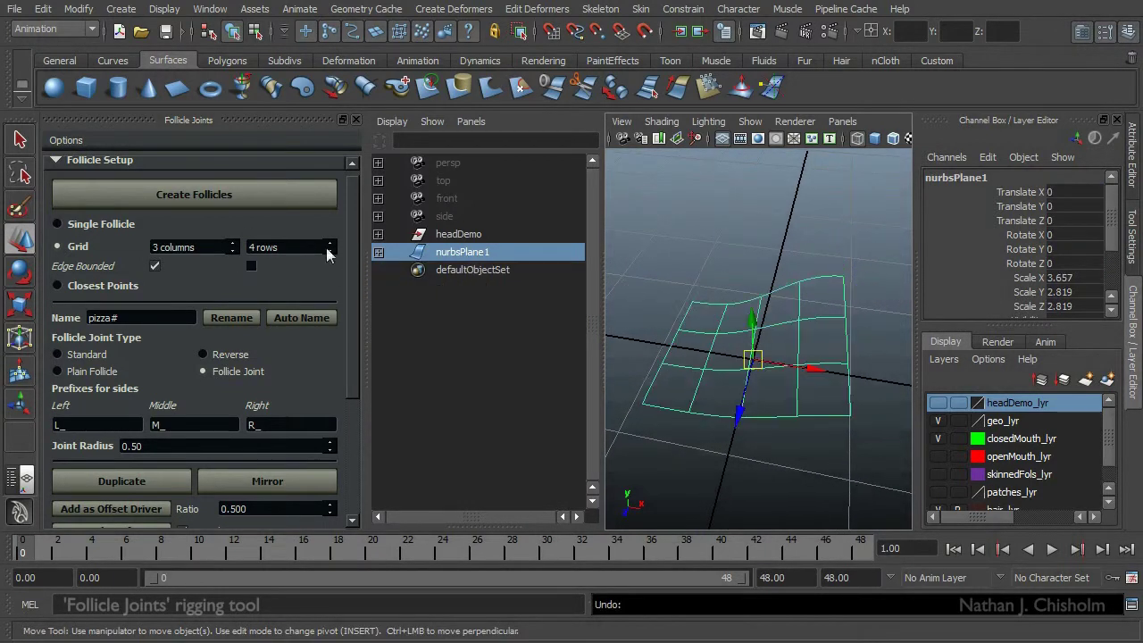
- Create a follicle grid of 5 columns and 4 rows on nurbsPlane1 and auto-name the follicles with the side prefixes
click(194, 193)
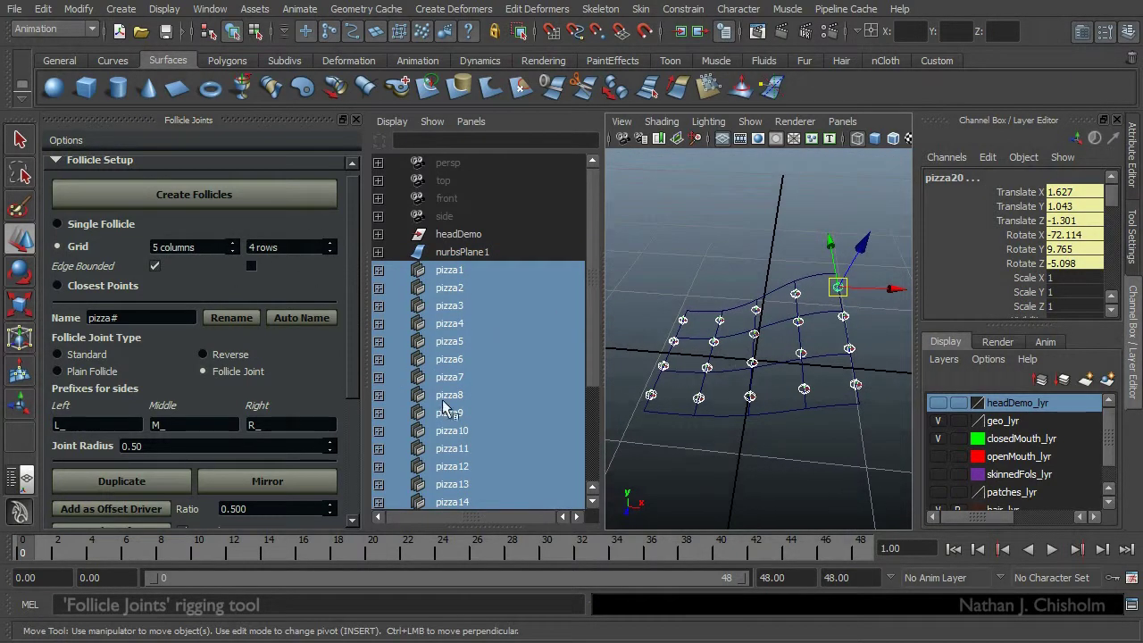
click(315, 319)
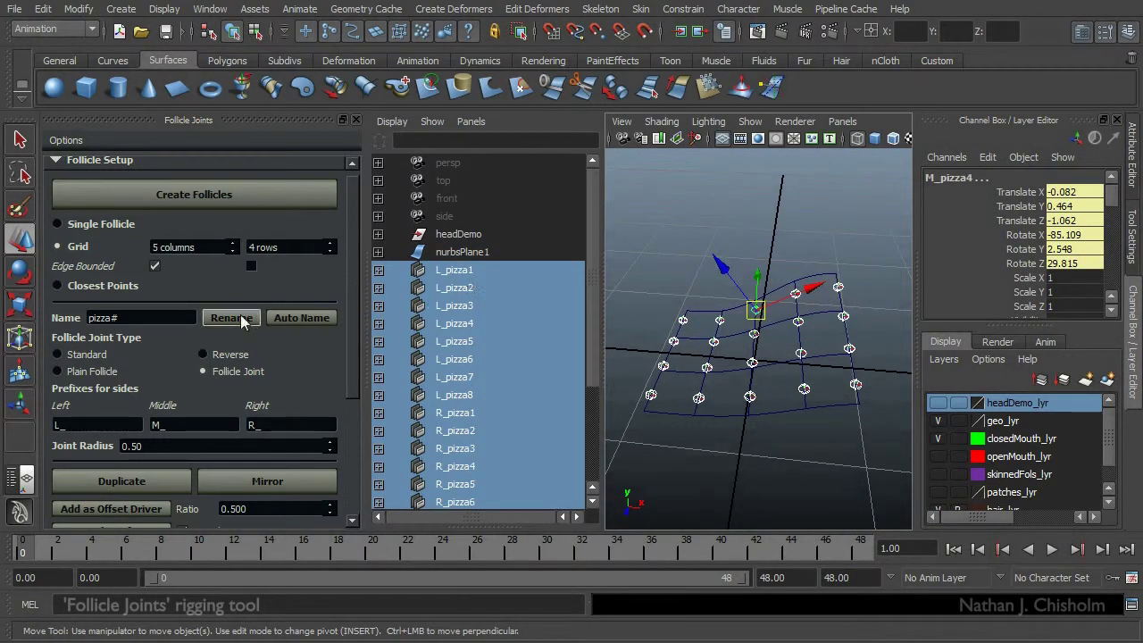
drag(591, 286, 593, 379)
scroll(503, 269, up, 3)
- Select the L_pizza, R_pizza and M_pizza groups in turn in the Outliner to check which part of the plane each covers
click(464, 271)
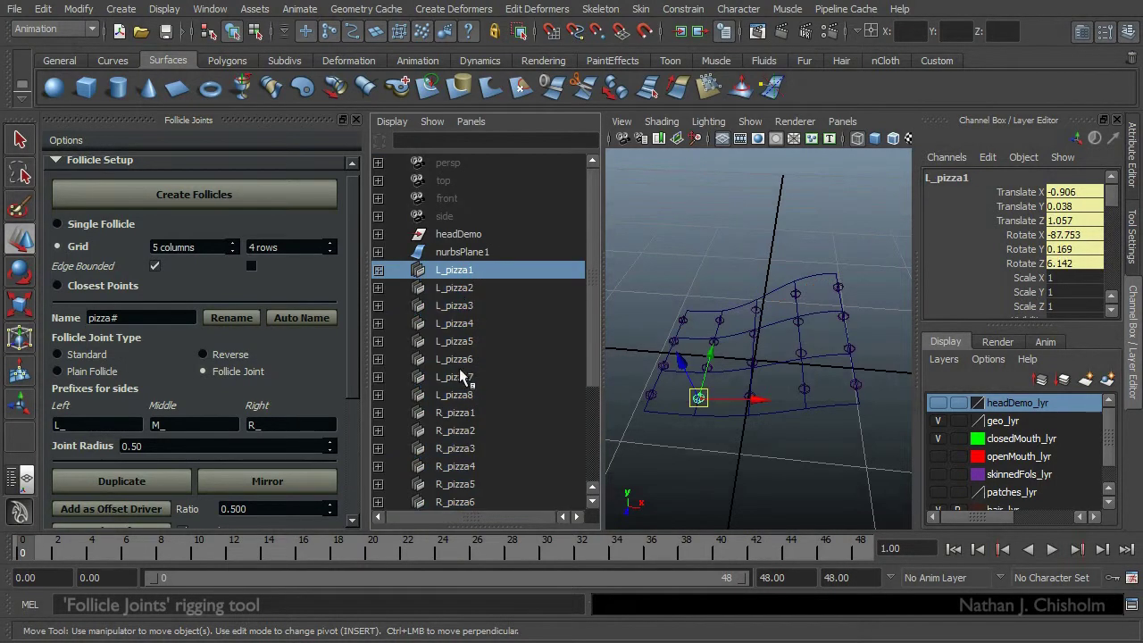
shift+click(571, 395)
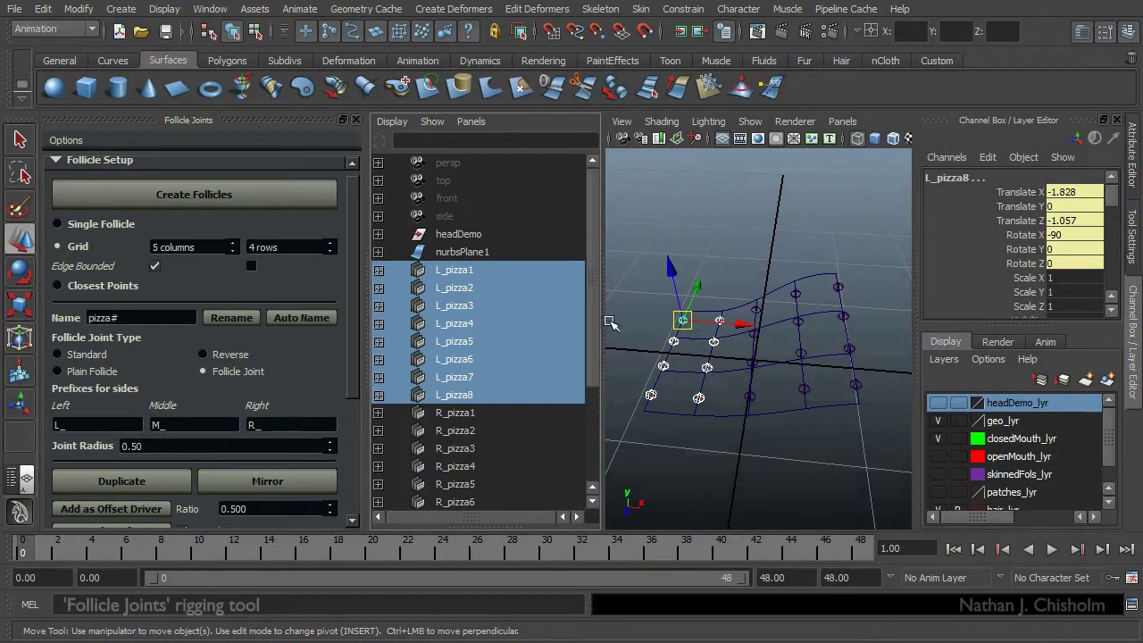
scroll(587, 356, down, 3)
scroll(588, 368, down, 3)
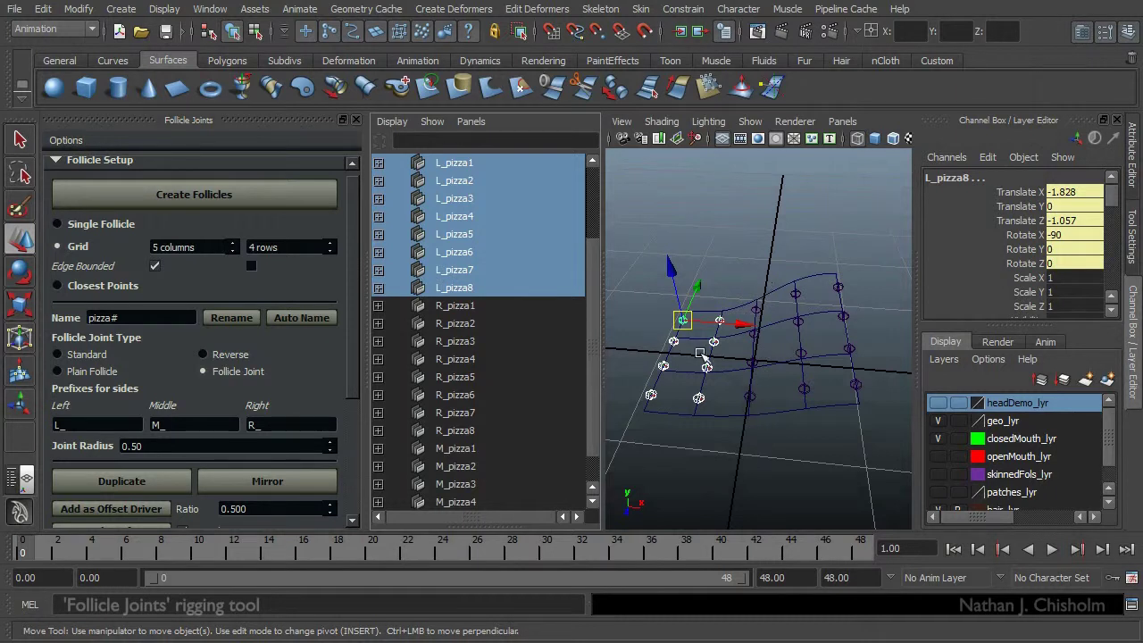
drag(438, 308, 438, 435)
drag(442, 449, 455, 468)
scroll(468, 471, down, 2)
shift+click(469, 468)
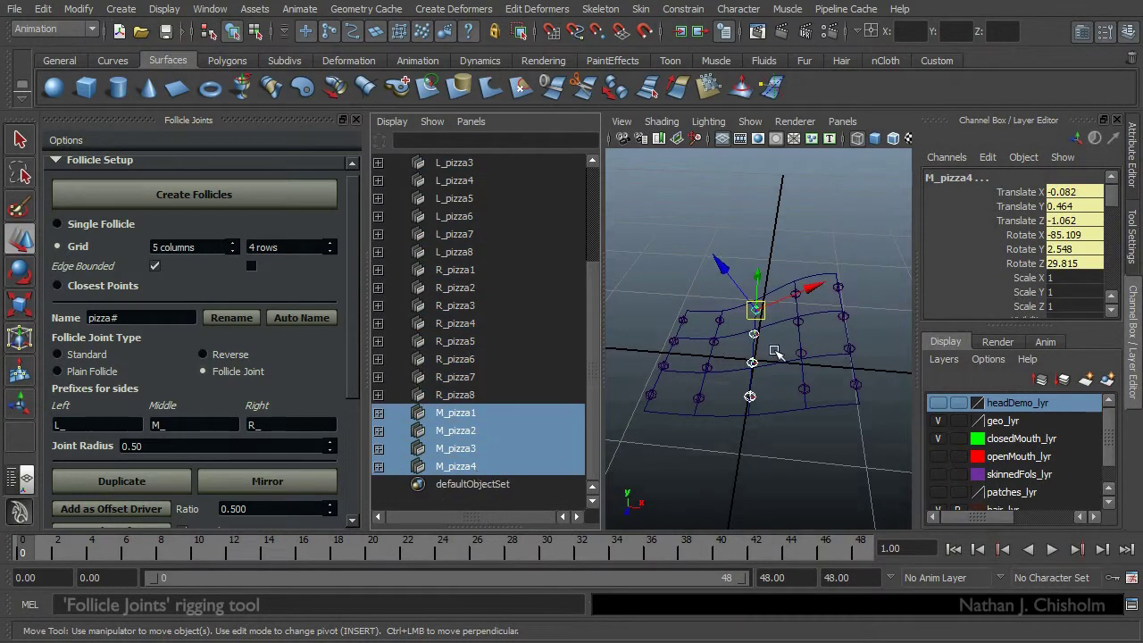
- Select L_pizza3 together with the follicle in front of it, and examine the left and right side prefix settings
alt+drag(817, 366, 720, 367)
click(696, 368)
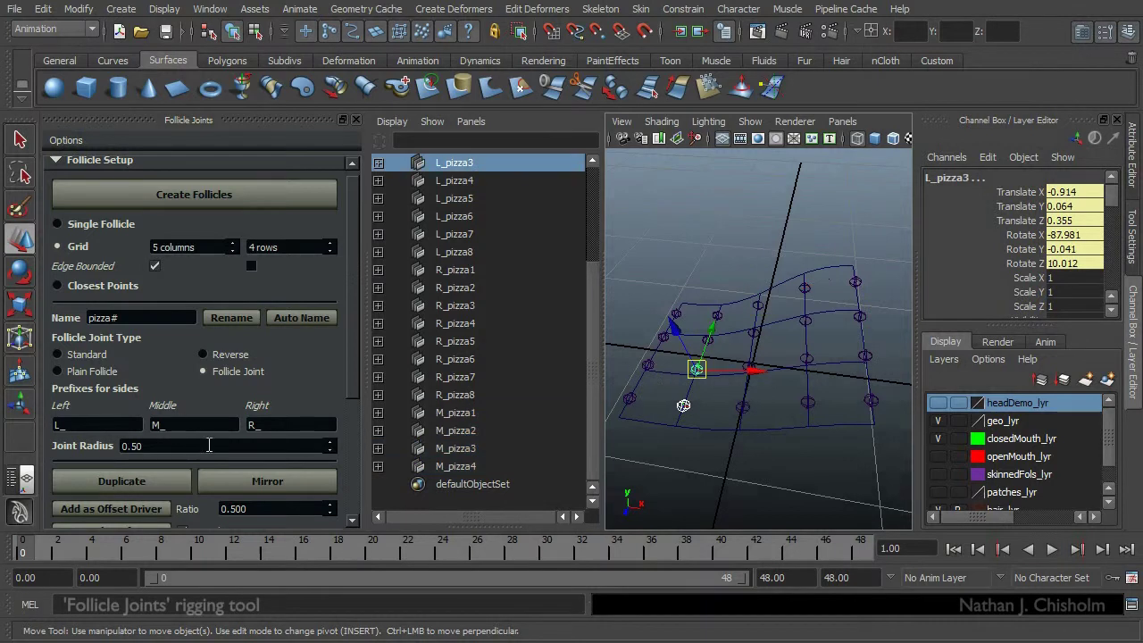
click(66, 425)
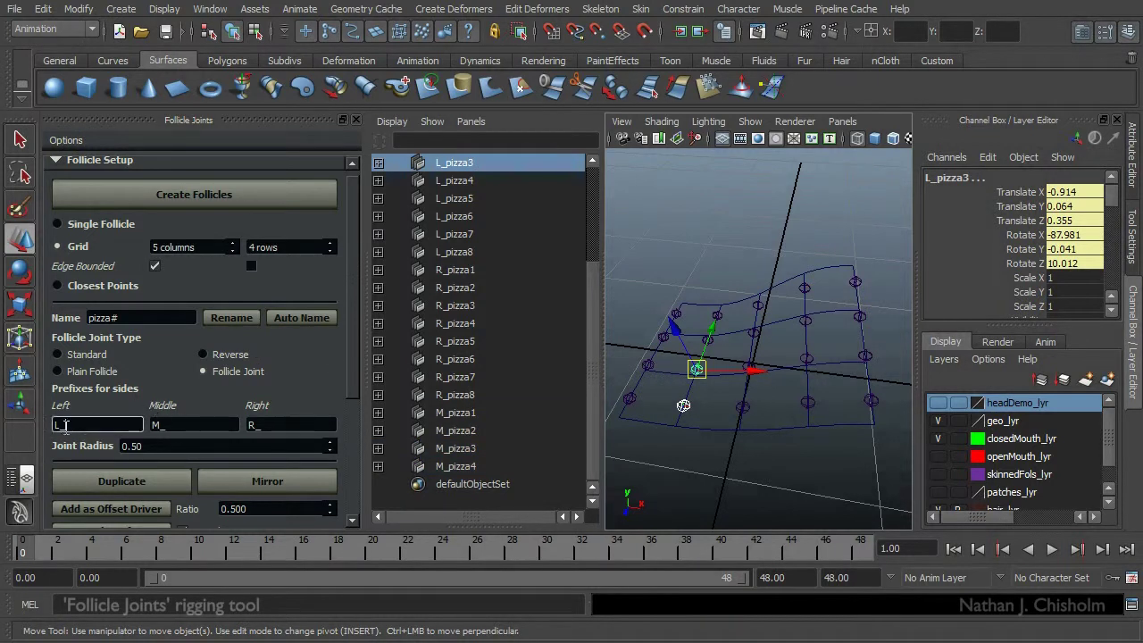
click(259, 424)
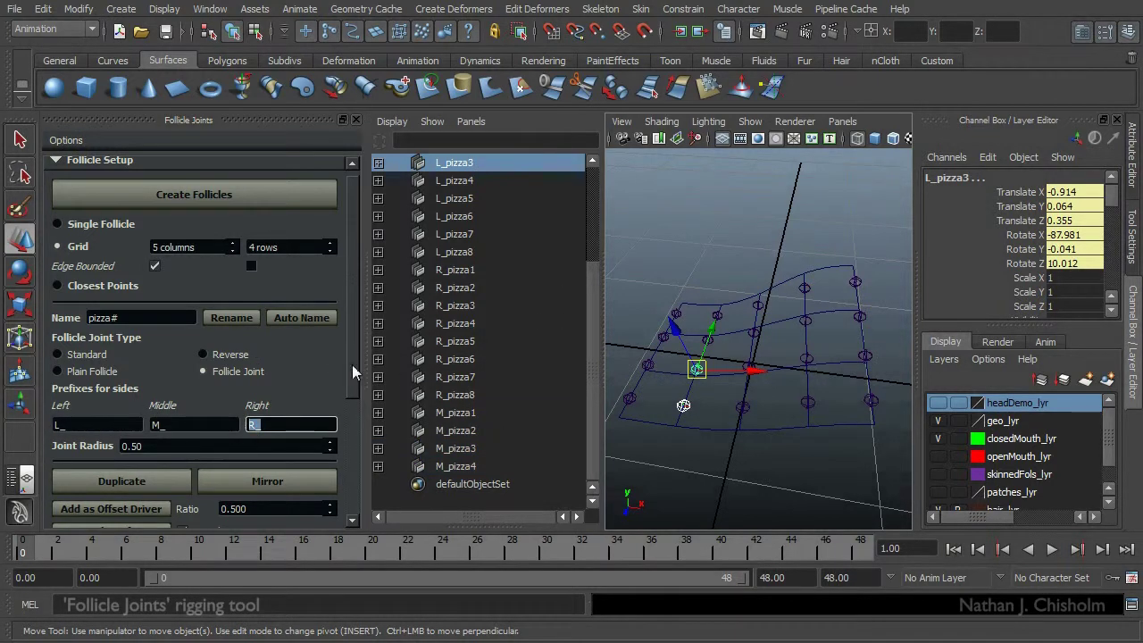
- Select L_pizza3 and the follicle in front of it, and duplicate them as the Plain Follicle type
drag(352, 365, 344, 419)
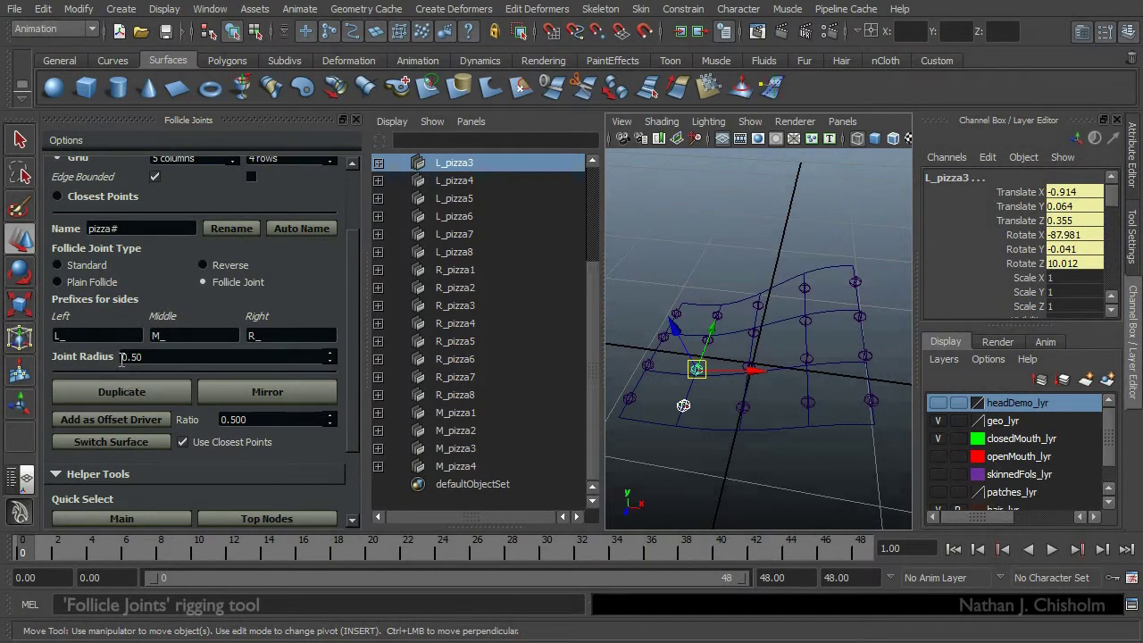
click(818, 357)
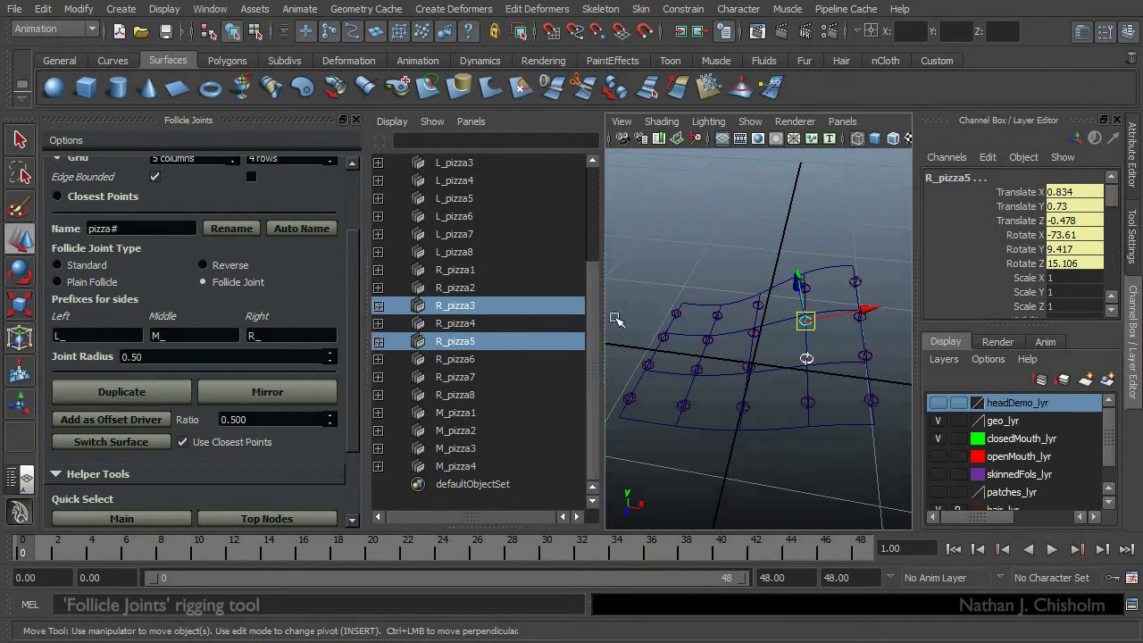
drag(748, 369, 709, 424)
drag(701, 362, 677, 431)
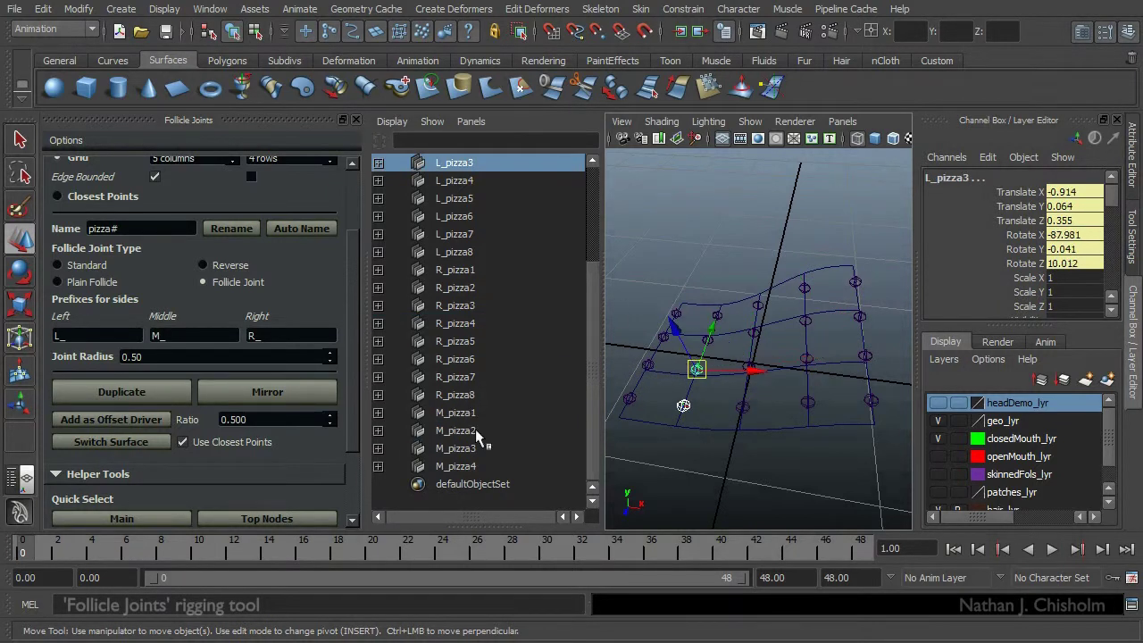
scroll(1052, 255, down, 5)
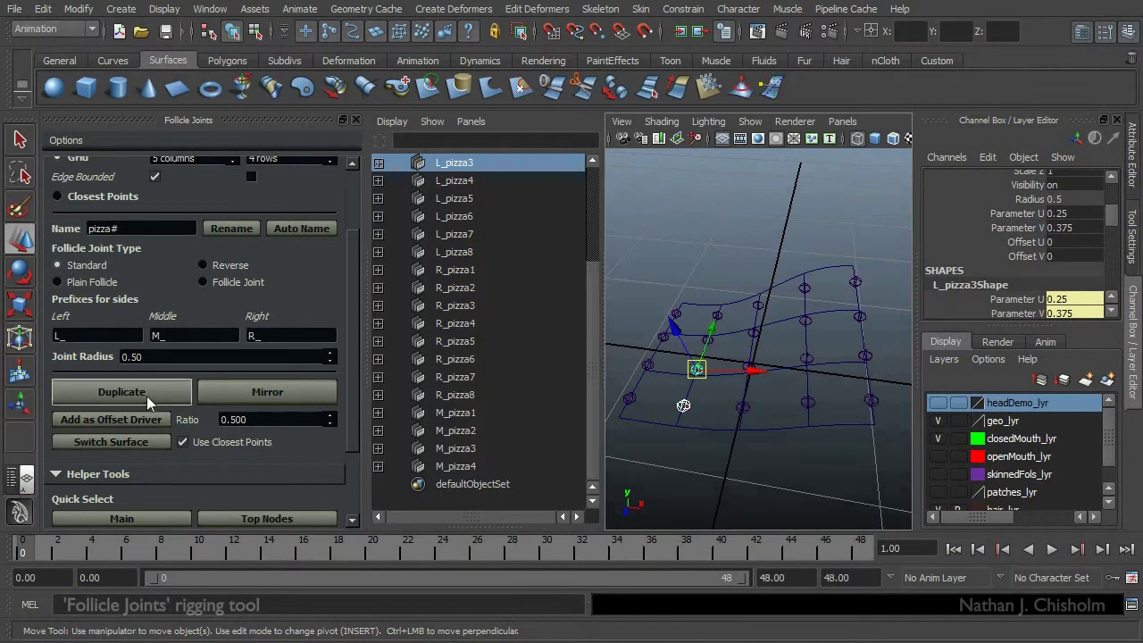
click(64, 282)
click(145, 397)
- Slide the two duplicated plain follicles across the surface to an Offset U of 0.89
alt+drag(741, 435, 742, 411)
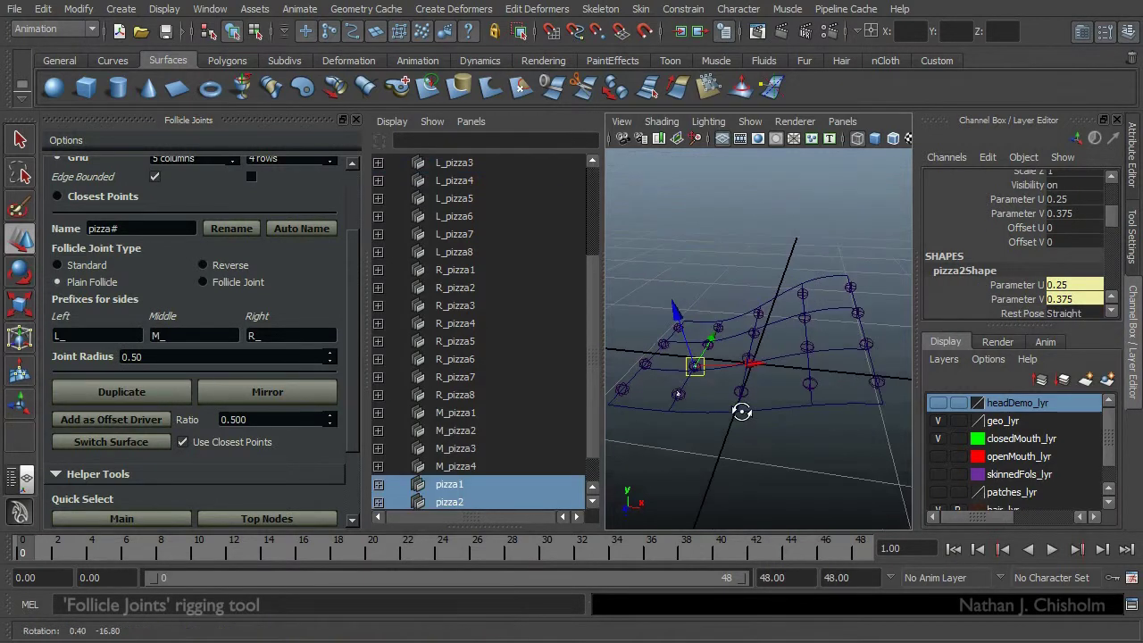
alt+right_drag(721, 412, 727, 434)
alt+middle_drag(726, 434, 769, 413)
alt+drag(769, 412, 762, 409)
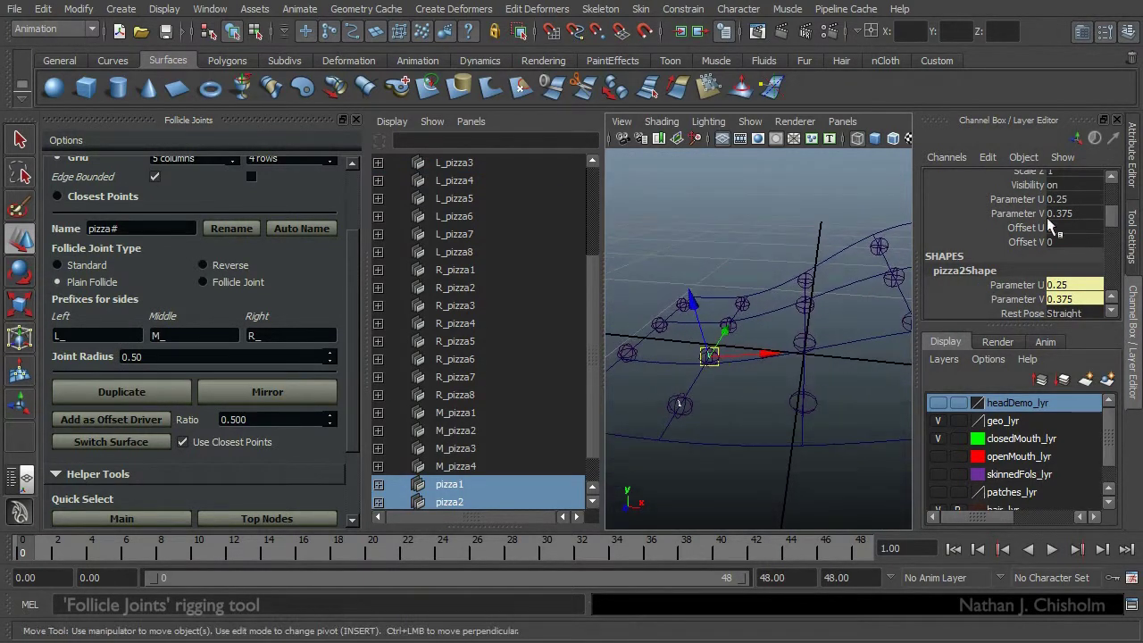
click(1032, 225)
middle_drag(821, 302, 886, 311)
alt+drag(725, 328, 738, 359)
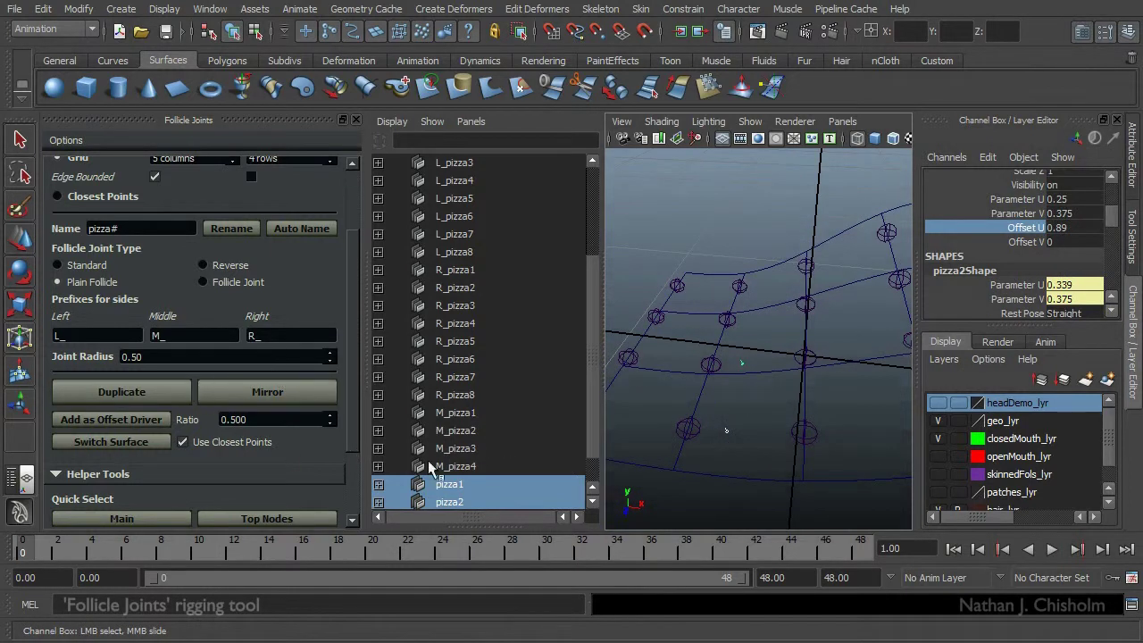
alt+drag(744, 413, 743, 403)
- Auto-name the two duplicated follicles with their side prefix and mirror them to the other side of the plane
scroll(499, 450, down, 1)
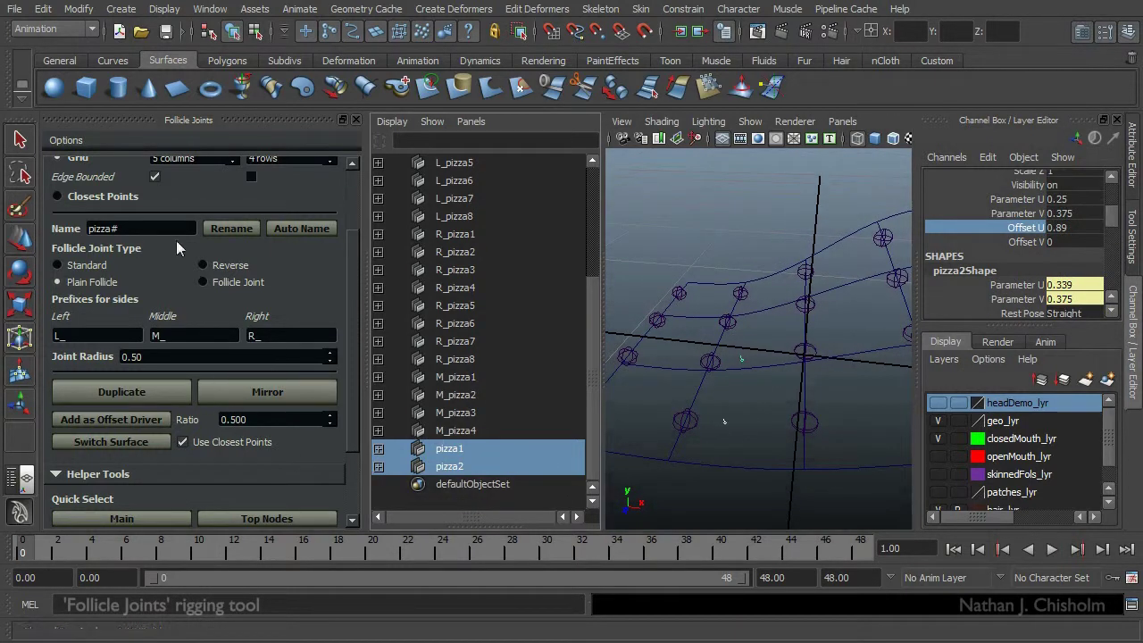
click(306, 225)
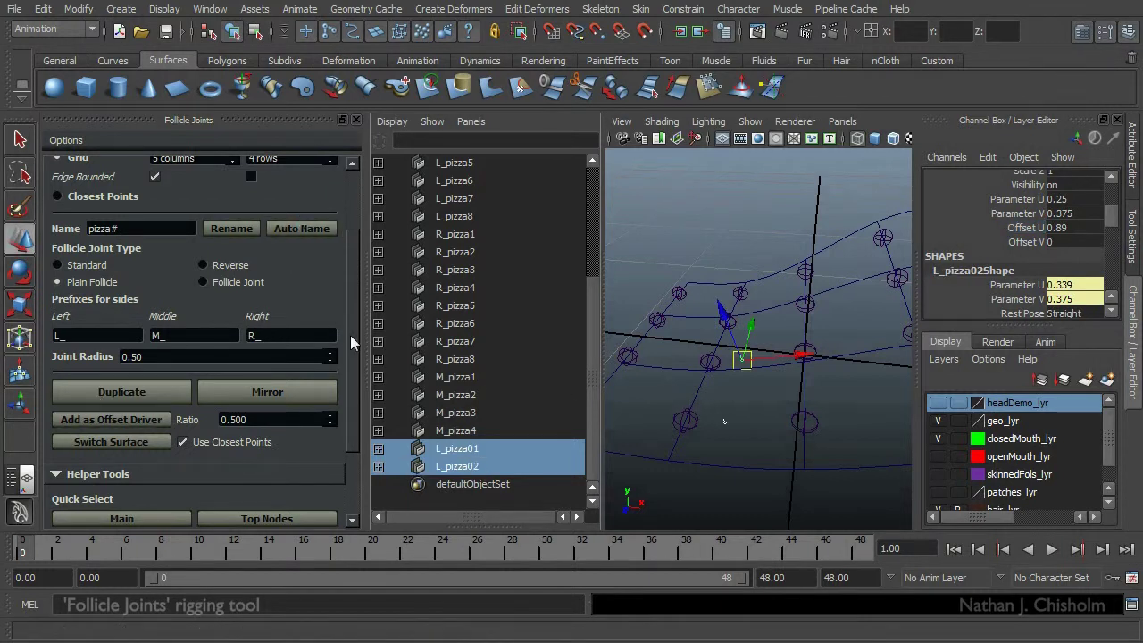
alt+drag(732, 384, 683, 364)
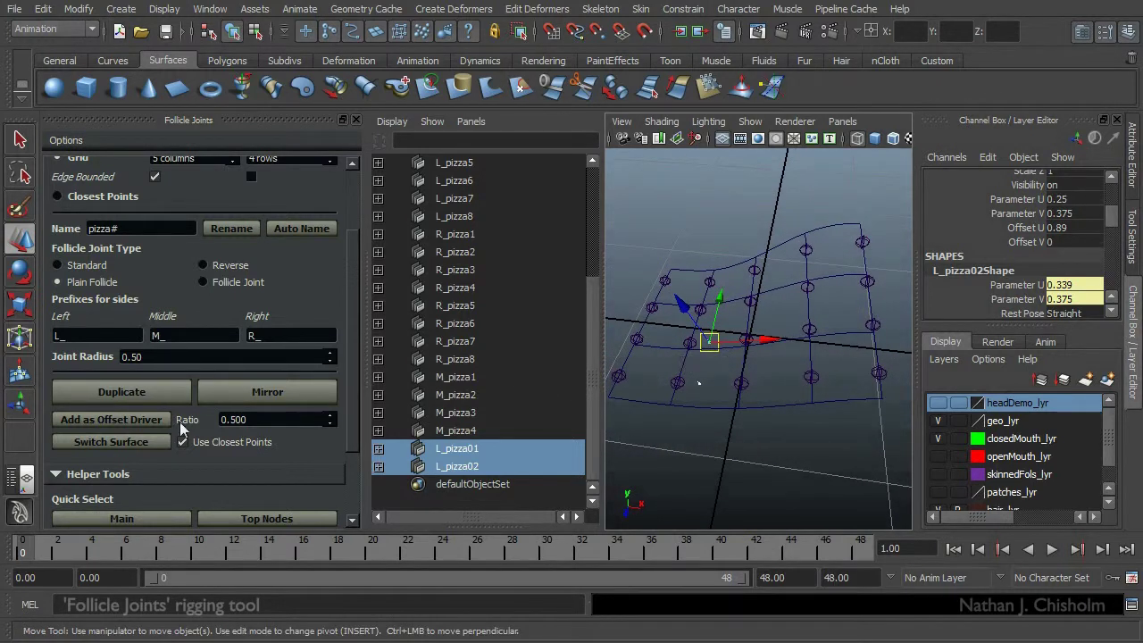
click(246, 392)
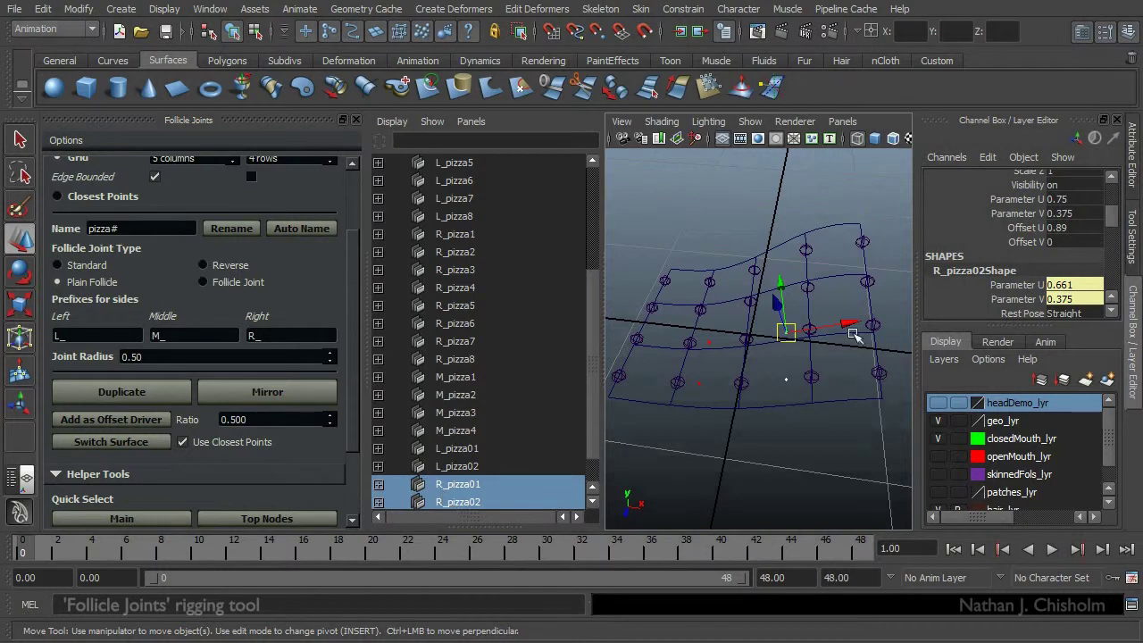
mouse_move(758, 384)
alt+mouse_down()
mouse_move(770, 375)
mouse_move(773, 393)
alt+mouse_up()
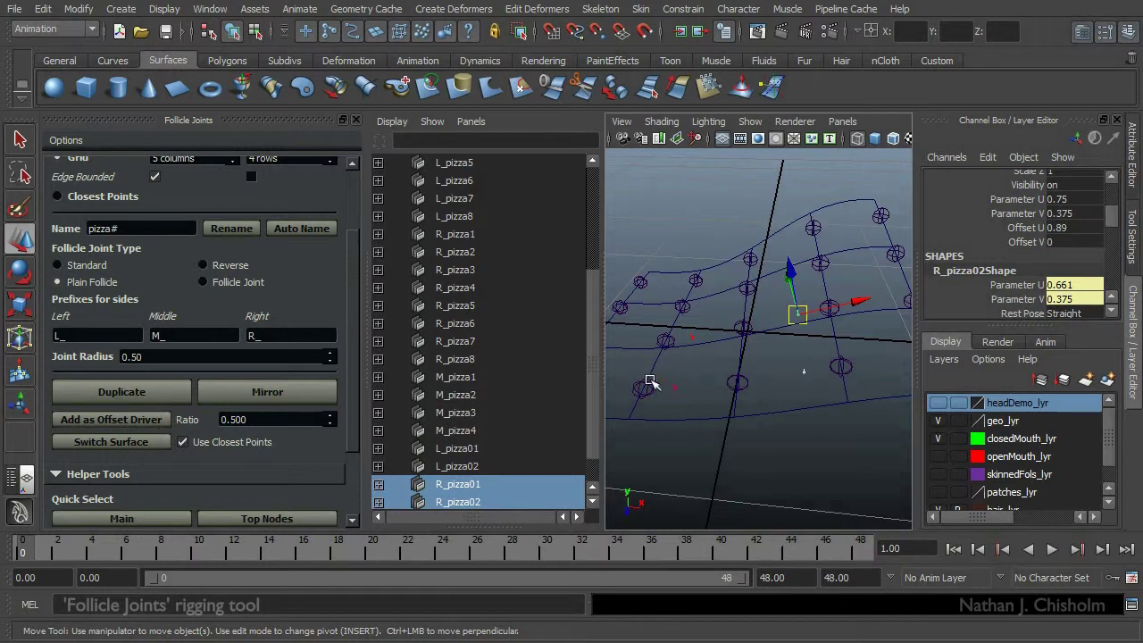
- Select L_pizza01, L_pizza02, R_pizza01 and R_pizza02 together and set their Offset U to 1.56 and Offset V to 0.88
scroll(584, 420, down, 1)
shift+drag(709, 329, 740, 453)
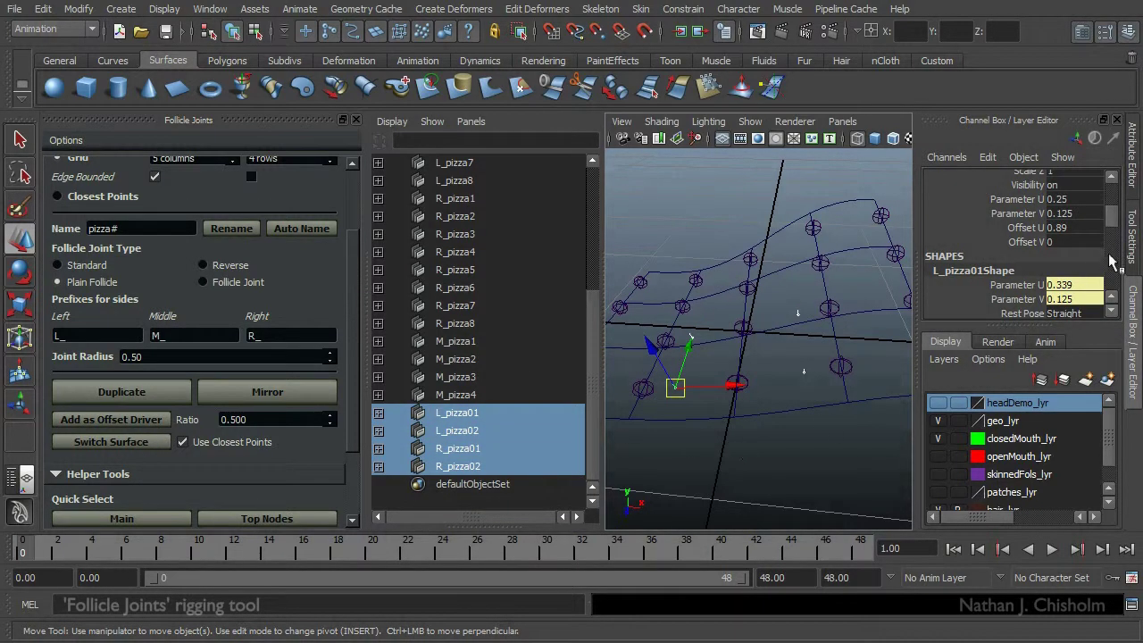
click(1034, 229)
middle_drag(849, 288, 777, 319)
key(ctrl+z)
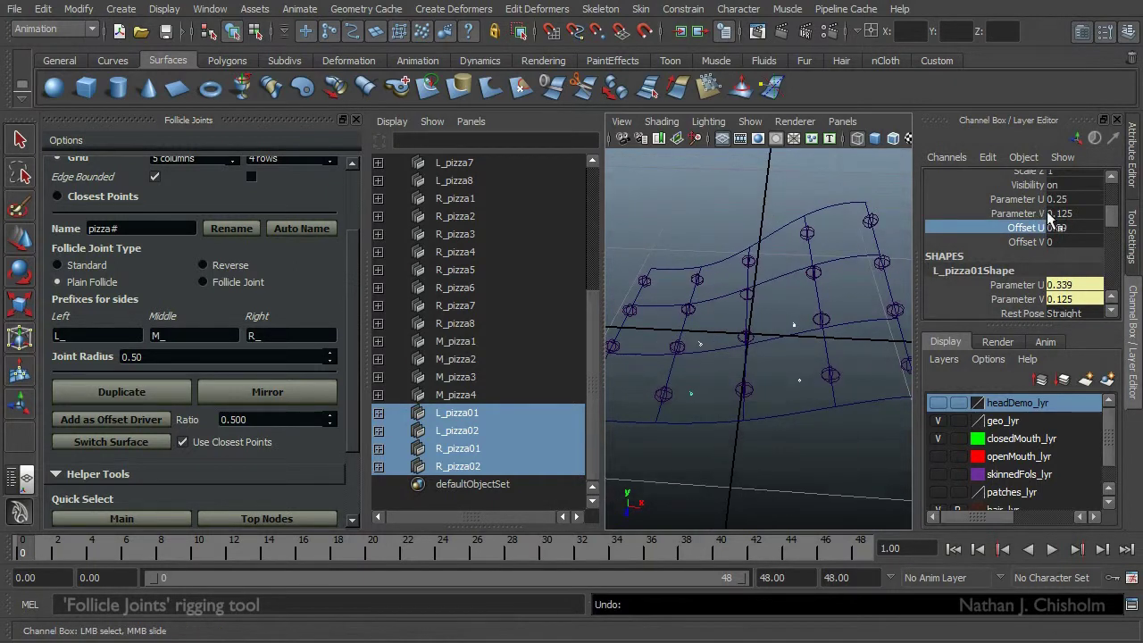
middle_drag(855, 307, 768, 314)
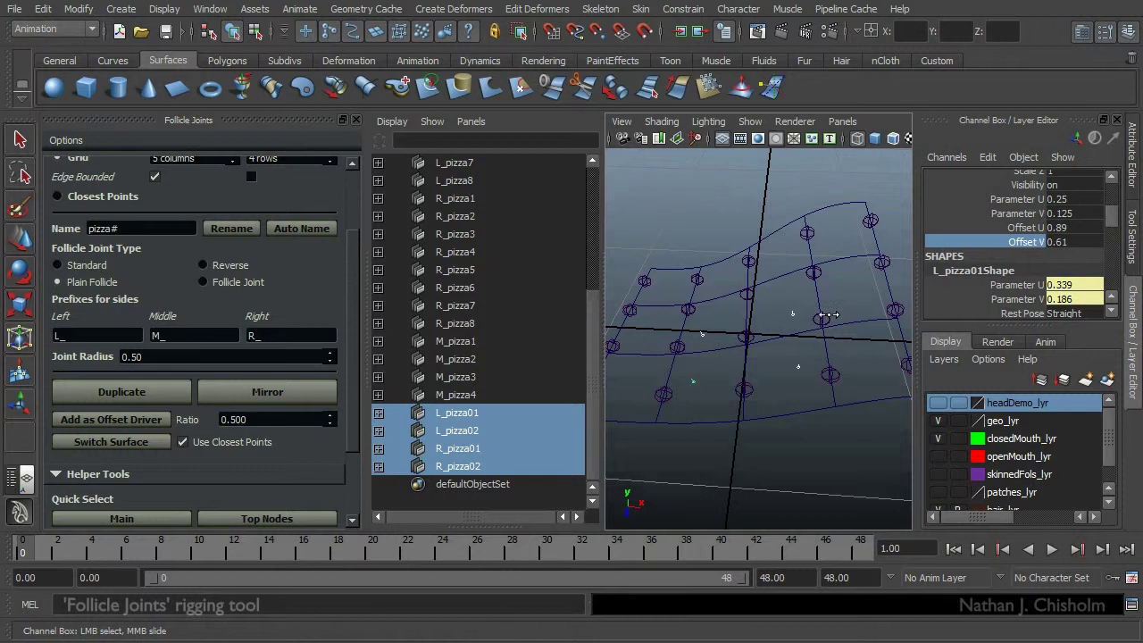
click(1036, 228)
middle_drag(742, 258, 853, 258)
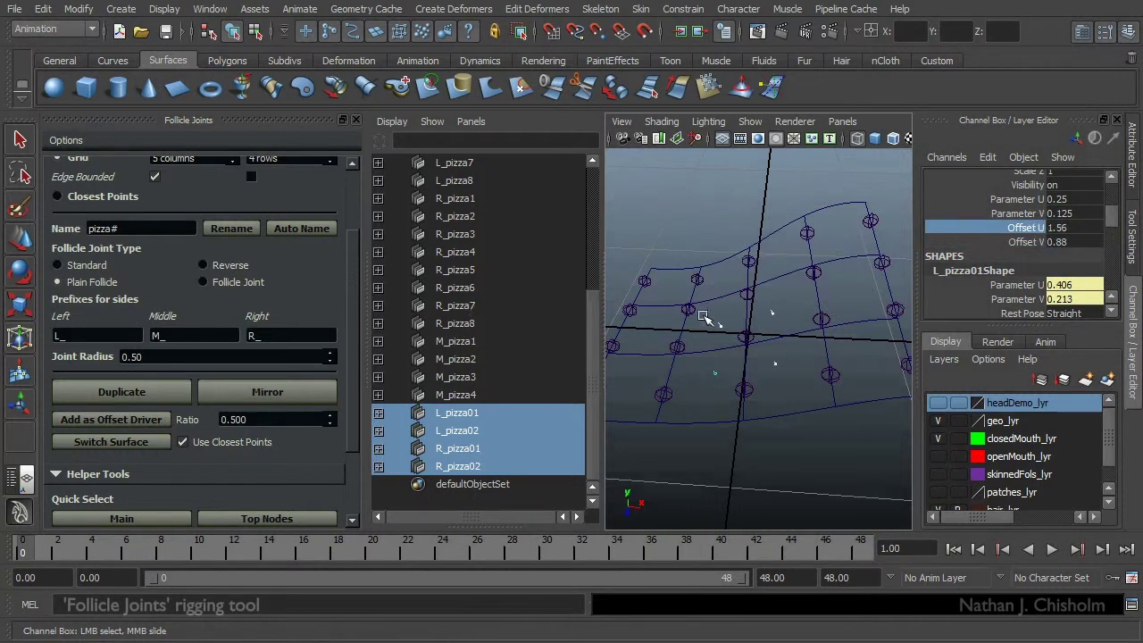
- Select the front inner follicle joints on both sides, including R_pizza1 and R_pizza3, and set their Offset U to -0.9
drag(700, 335, 647, 405)
alt+drag(827, 337, 794, 405)
click(1023, 242)
middle_drag(764, 336, 746, 361)
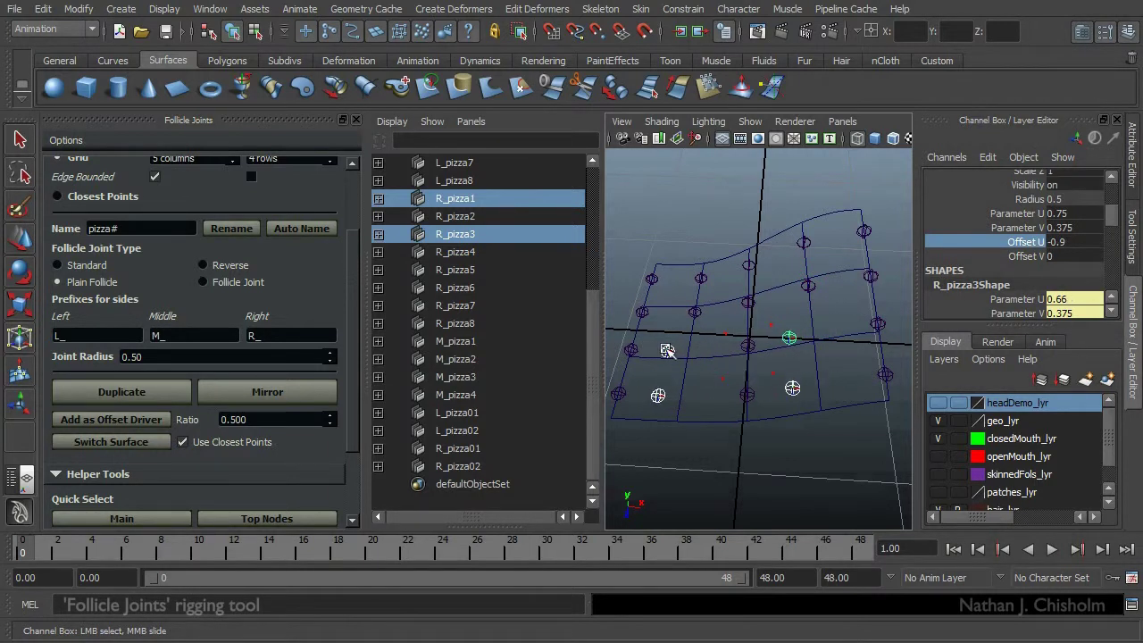
- Select only L_pizza5 and set its Offset U to 0.93
drag(665, 422, 665, 419)
key(w)
scroll(355, 365, down, 3)
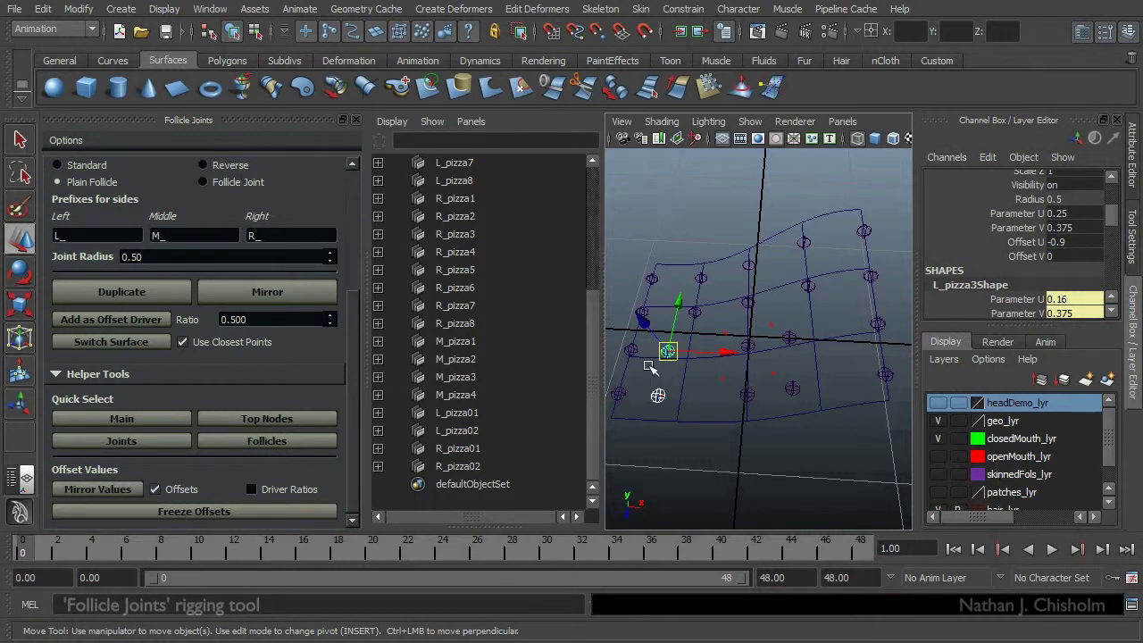
drag(711, 305, 676, 324)
click(1023, 243)
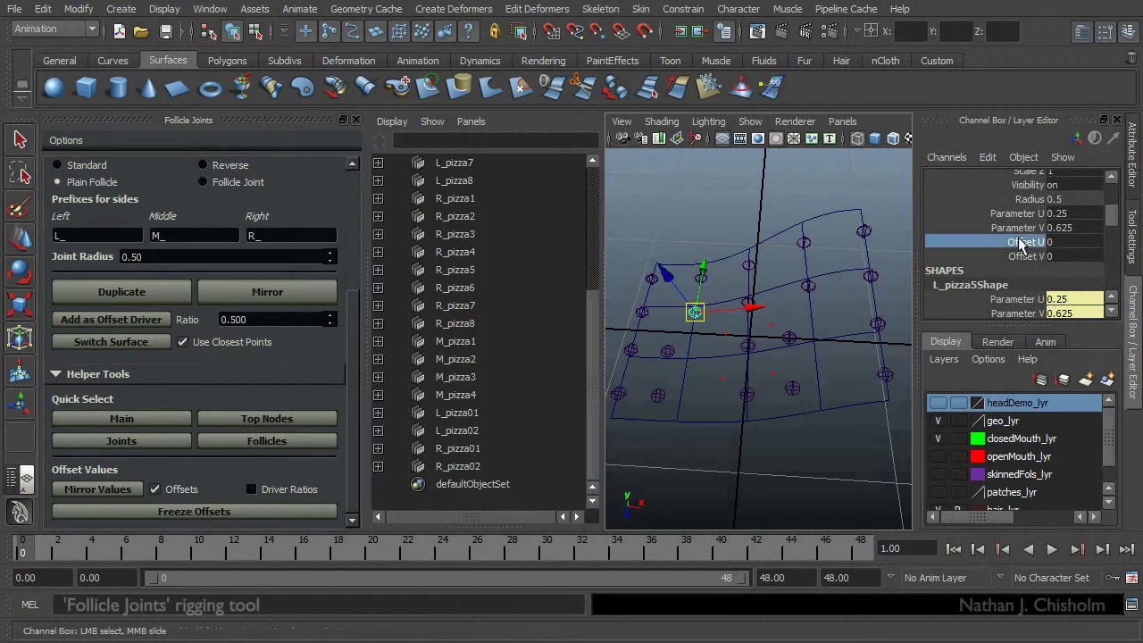
middle_drag(779, 323, 846, 324)
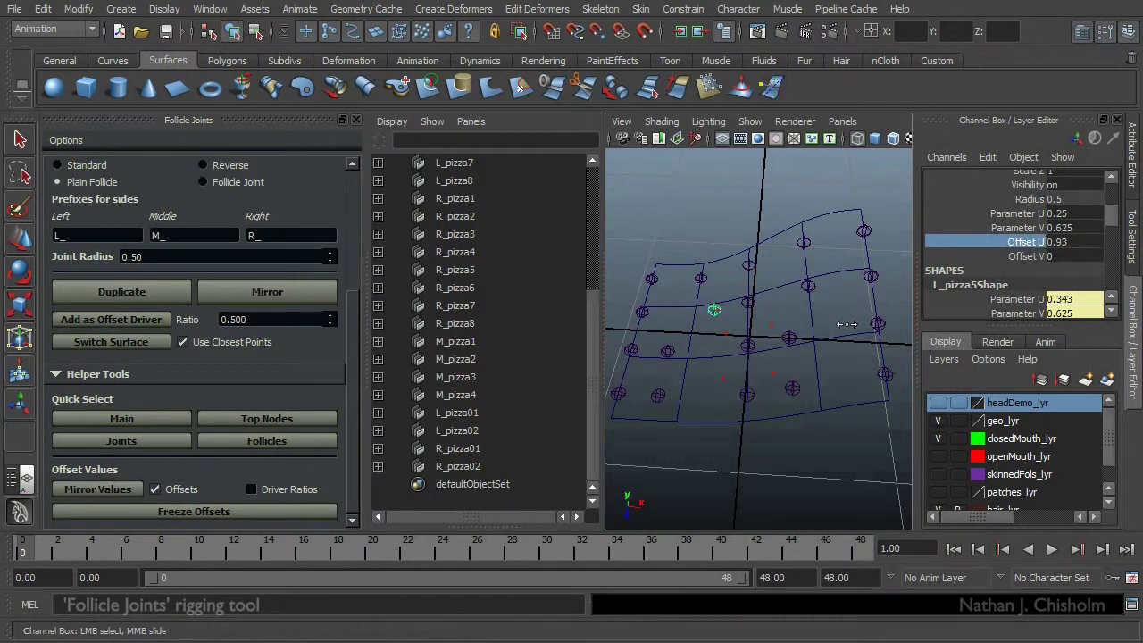
- Mirror L_pizza5's offset values to its counterpart, and mirror the values again with Driver Ratios included
click(105, 490)
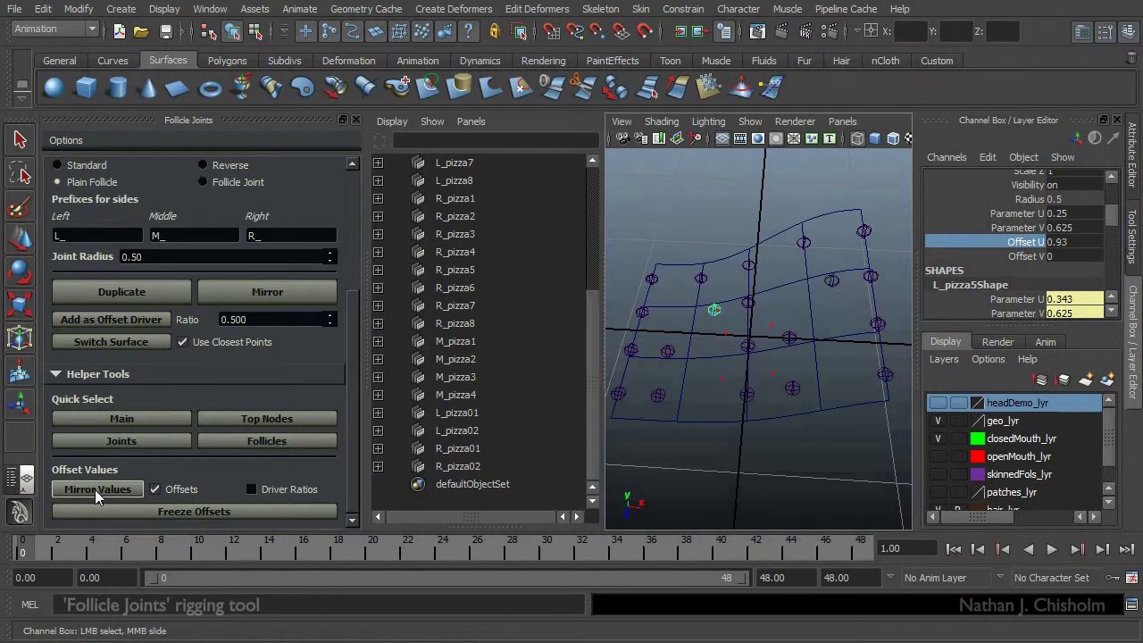
click(831, 280)
click(718, 304)
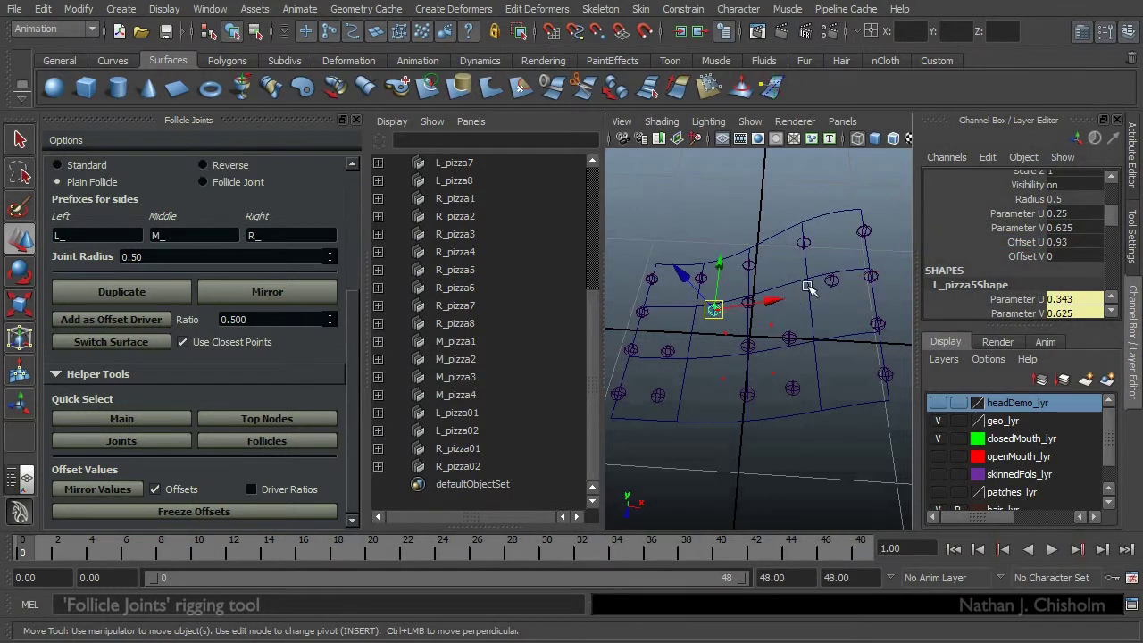
click(262, 489)
click(97, 488)
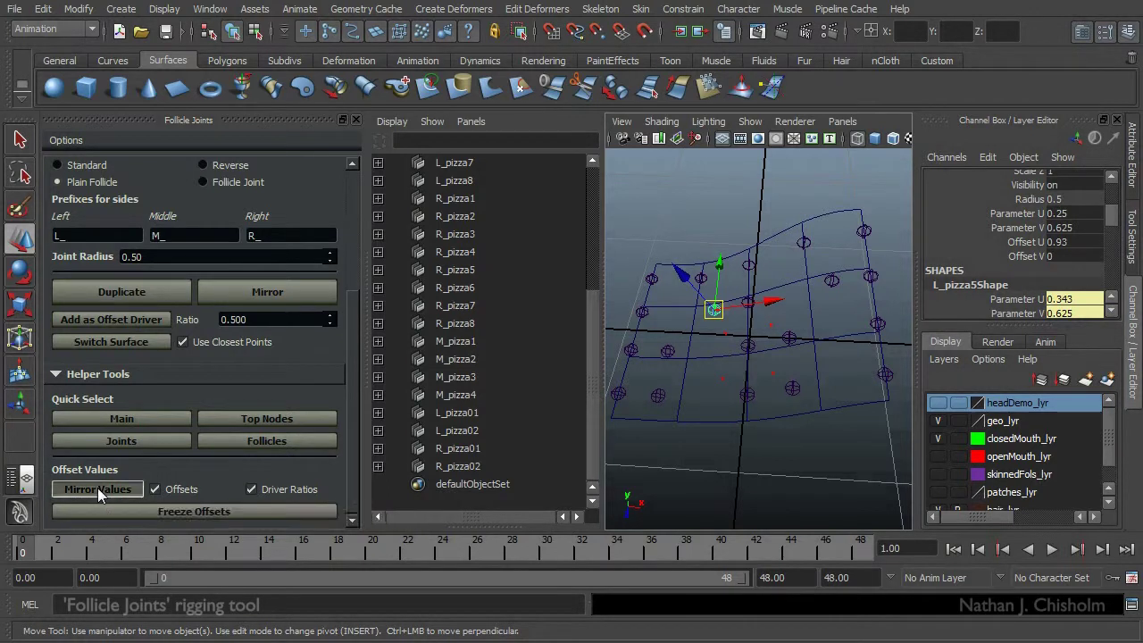
- Select R_pizza5 together with L_pizza5 and set their Offset U to 0.83
alt+drag(746, 346, 768, 312)
click(782, 286)
click(1022, 242)
middle_drag(730, 311, 700, 313)
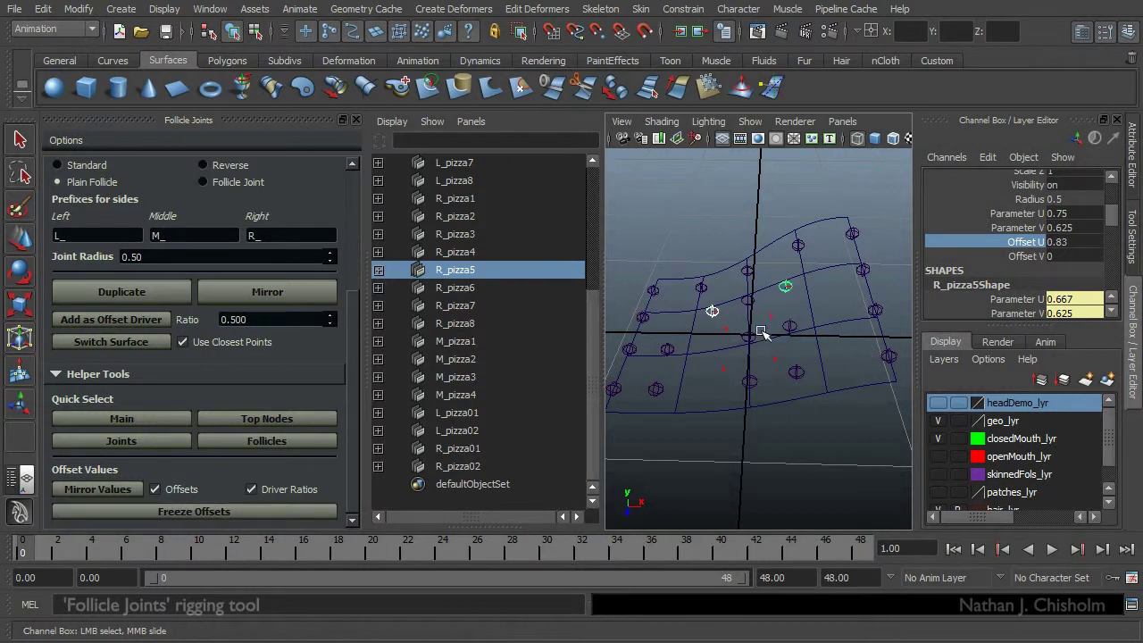
alt+drag(761, 332, 744, 359)
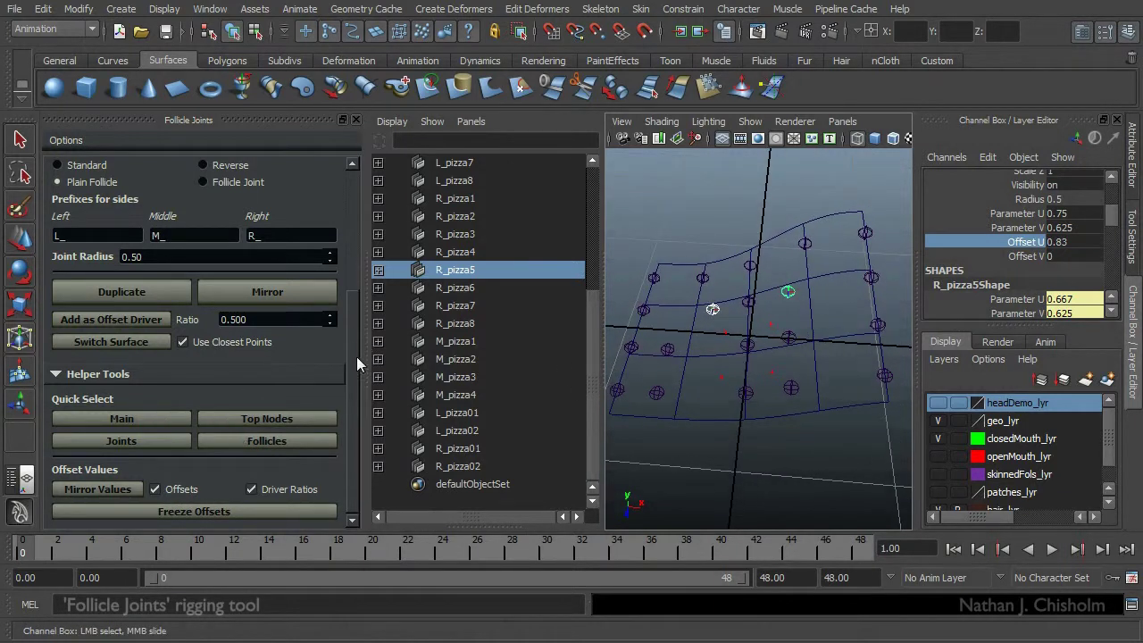
- Select only L_pizza3 and set its Offset V to -0.4
drag(355, 358, 356, 283)
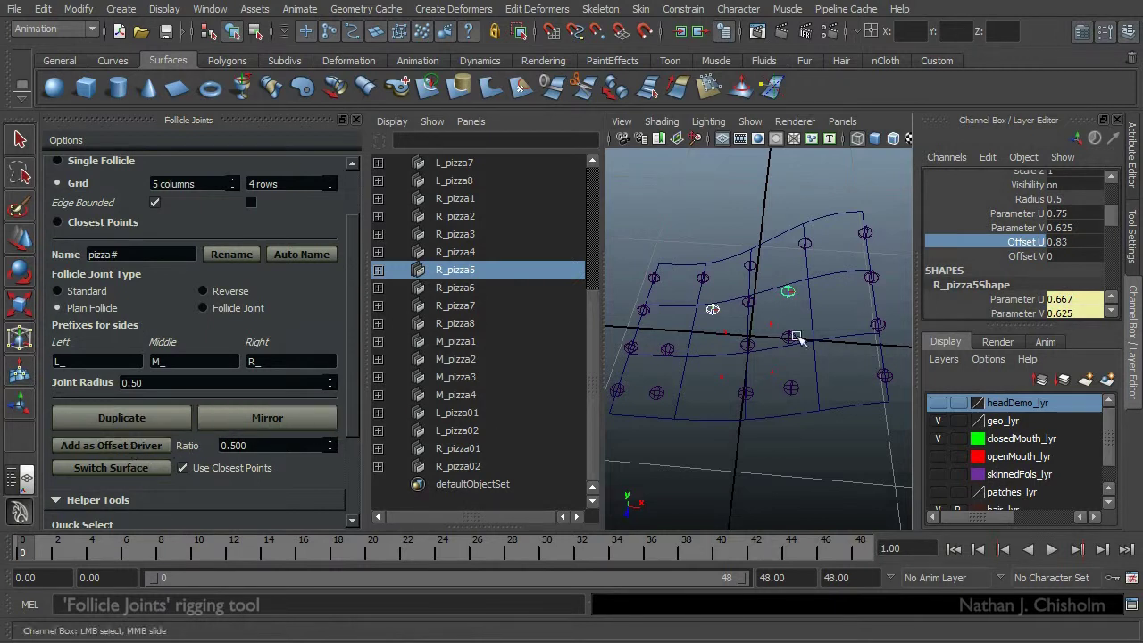
alt+middle_drag(766, 318, 834, 299)
alt+drag(833, 299, 795, 349)
alt+right_drag(795, 349, 771, 310)
alt+middle_drag(770, 310, 760, 313)
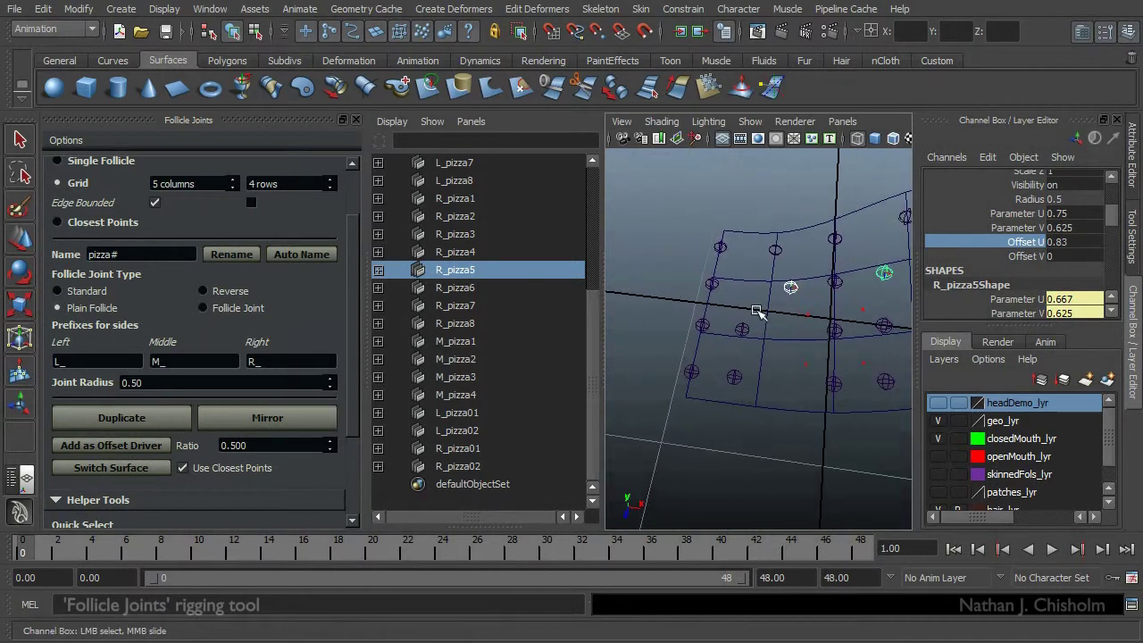
click(742, 331)
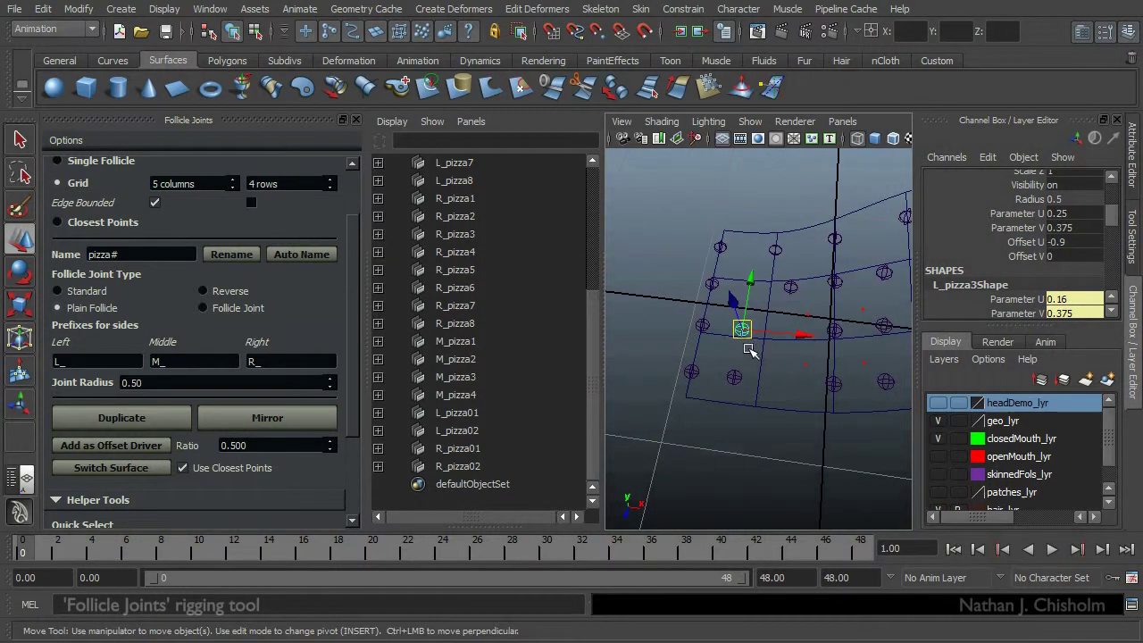
click(1006, 257)
middle_drag(839, 283, 742, 319)
- Add L_pizza3 as offset driver for L_pizza4, L_pizza1 and the front corner follicle with a ratio of 0.500
shift+click(701, 325)
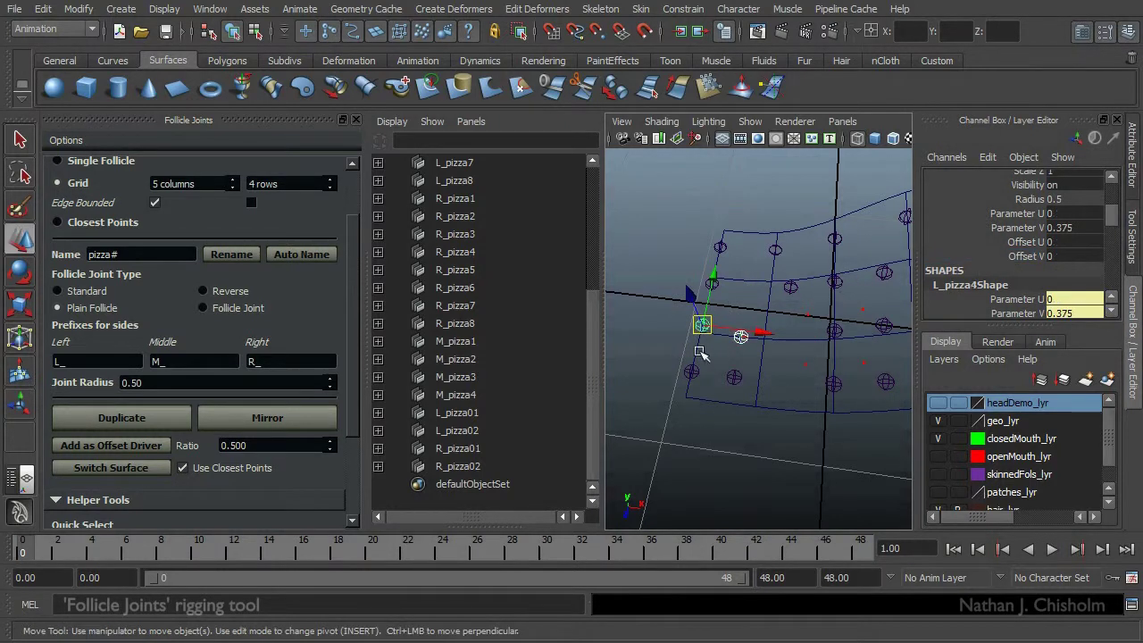
shift+click(692, 371)
shift+click(734, 378)
shift+drag(731, 356, 740, 395)
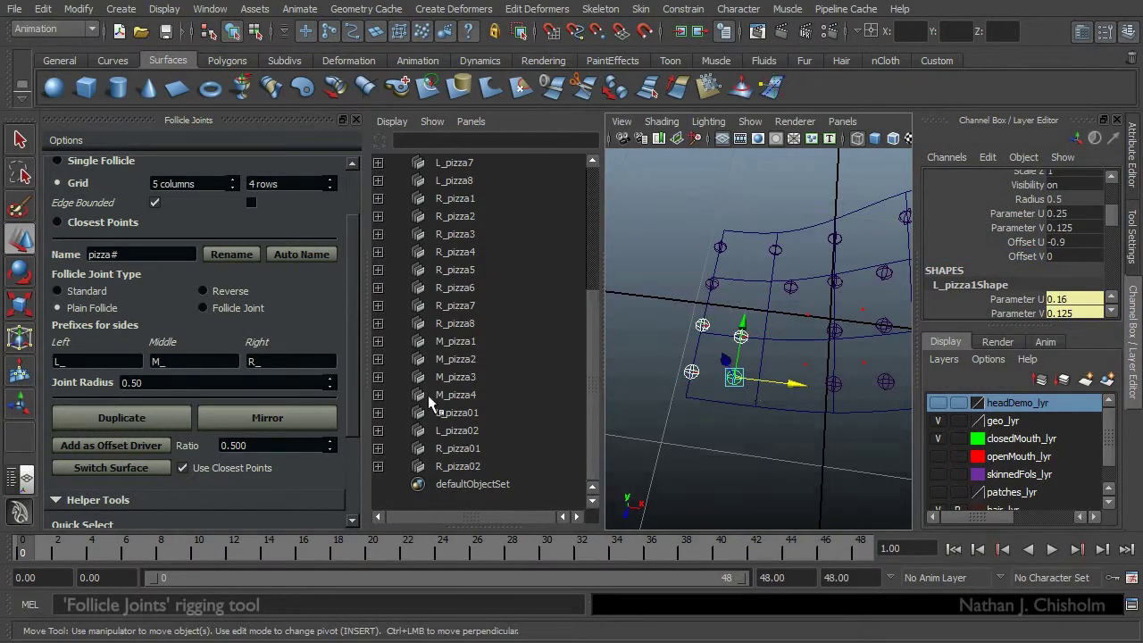
click(117, 441)
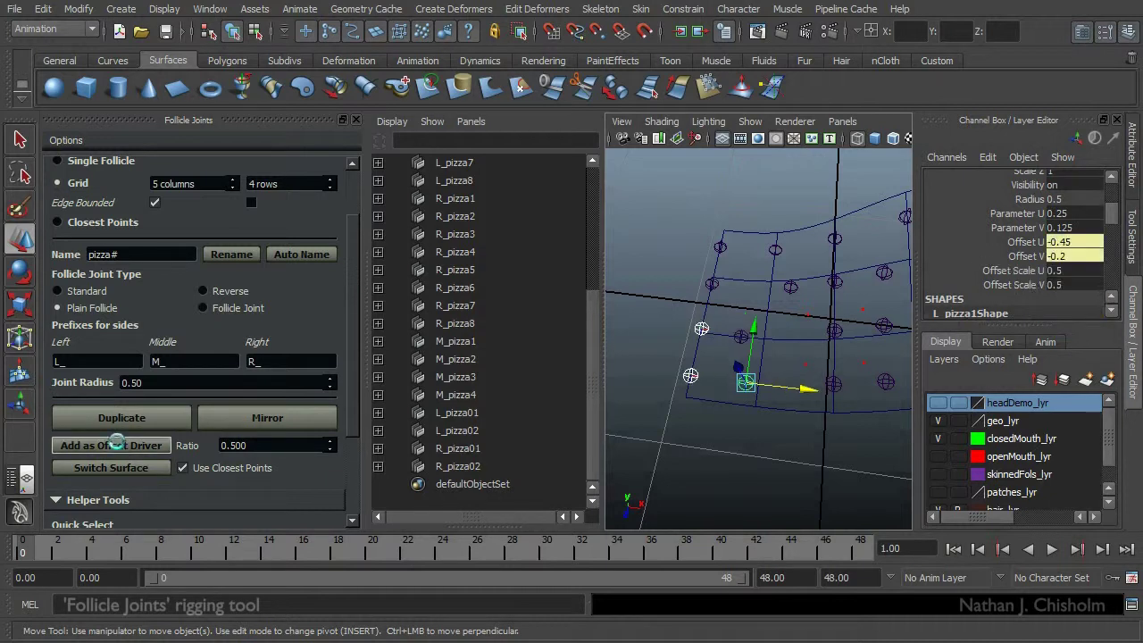
- Test the driver by setting L_pizza3's Offset U to 1.33 and Offset V to 1.64, and view the whole plane
drag(732, 331, 750, 345)
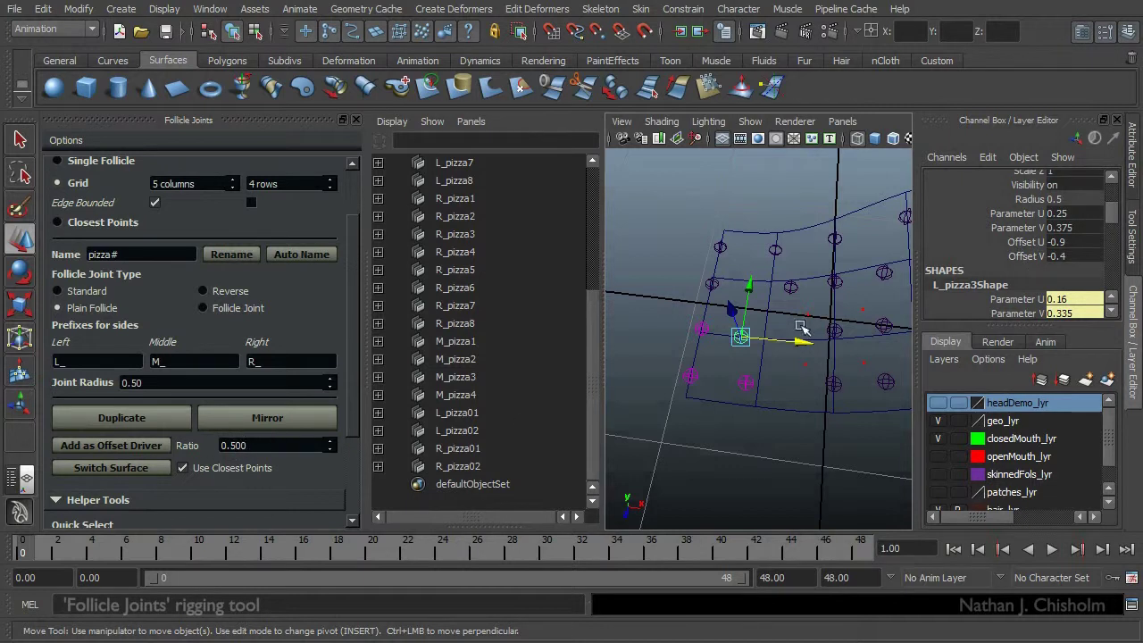
click(1027, 242)
middle_drag(804, 364, 938, 365)
click(1030, 257)
middle_drag(743, 332, 852, 386)
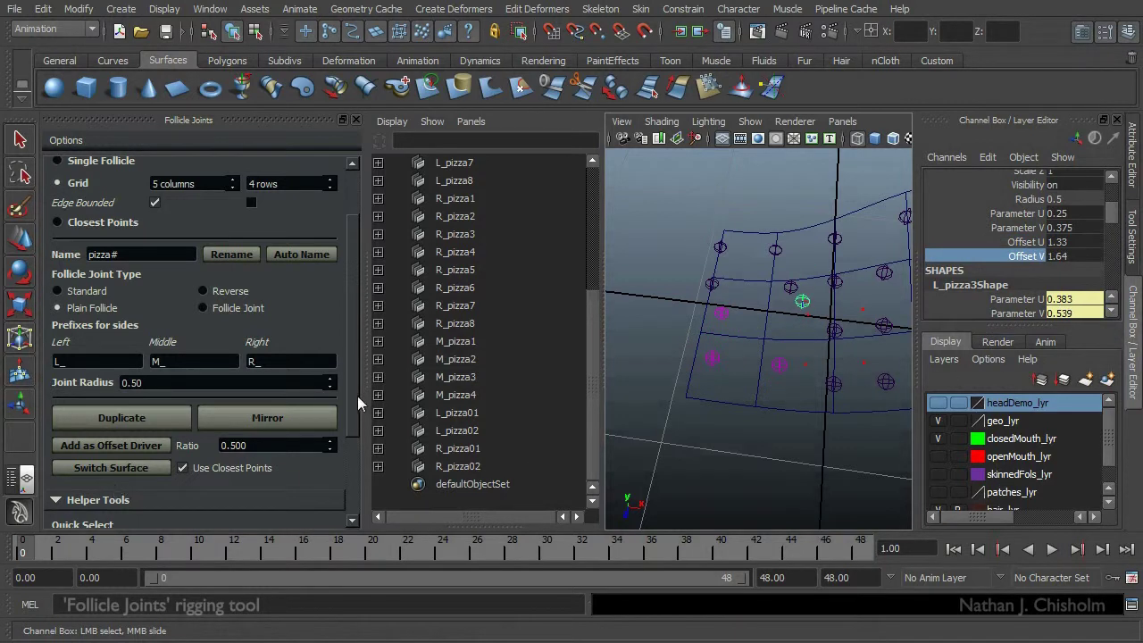
alt+right_drag(773, 375, 705, 366)
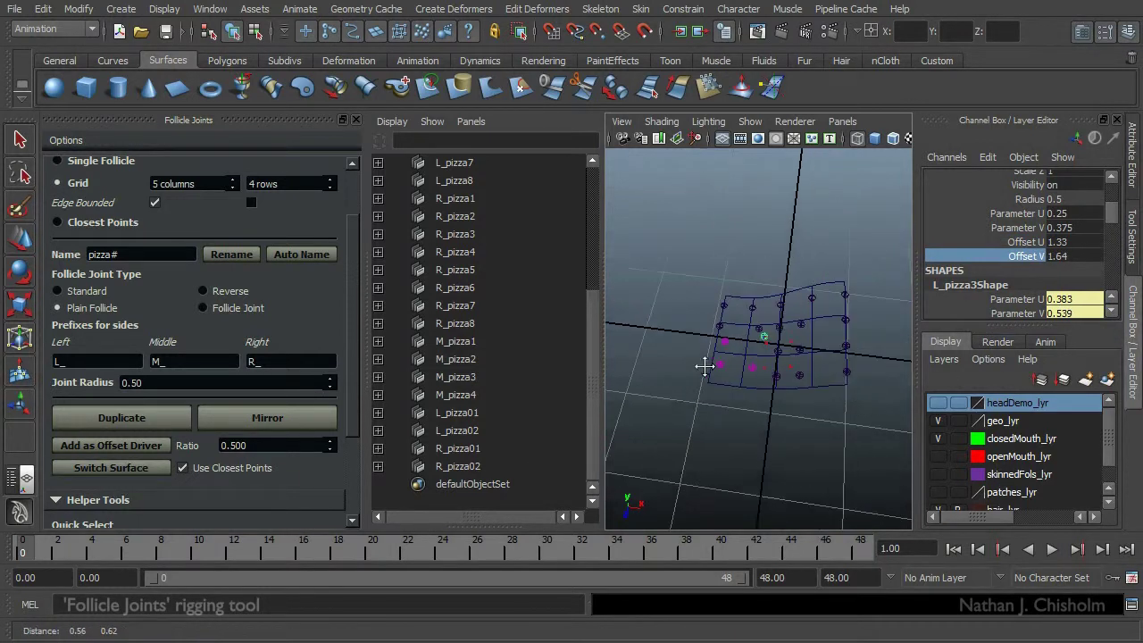
alt+drag(704, 365, 778, 401)
mouse_move(778, 400)
alt+right_down()
mouse_move(733, 387)
mouse_move(766, 402)
alt+right_up()
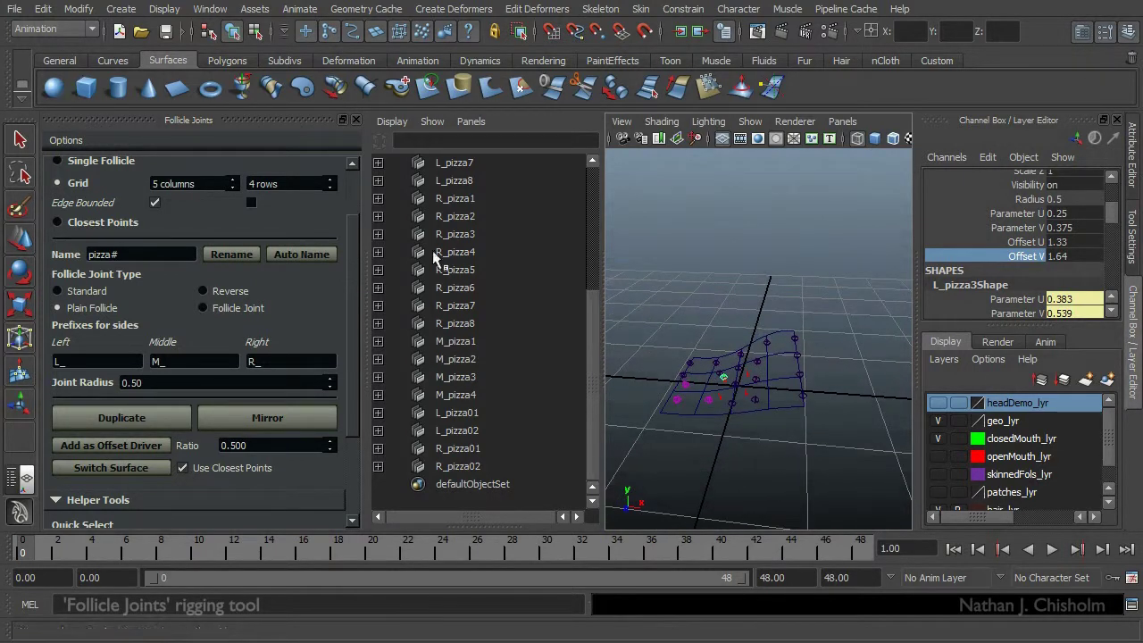
- Create a NURBS sphere scaled to 1.666 and place it above the plane at translate -2.155, 4.088, -1.92
click(54, 87)
key(w)
alt+drag(755, 387, 714, 250)
key(r)
key(w)
alt+right_drag(714, 248, 691, 238)
- Create a polygon torus scaled to 1.475, placed at 3.517, 3.2, -2.141 beside the sphere and tilted to 24.491, 21.928, -3.995
click(211, 61)
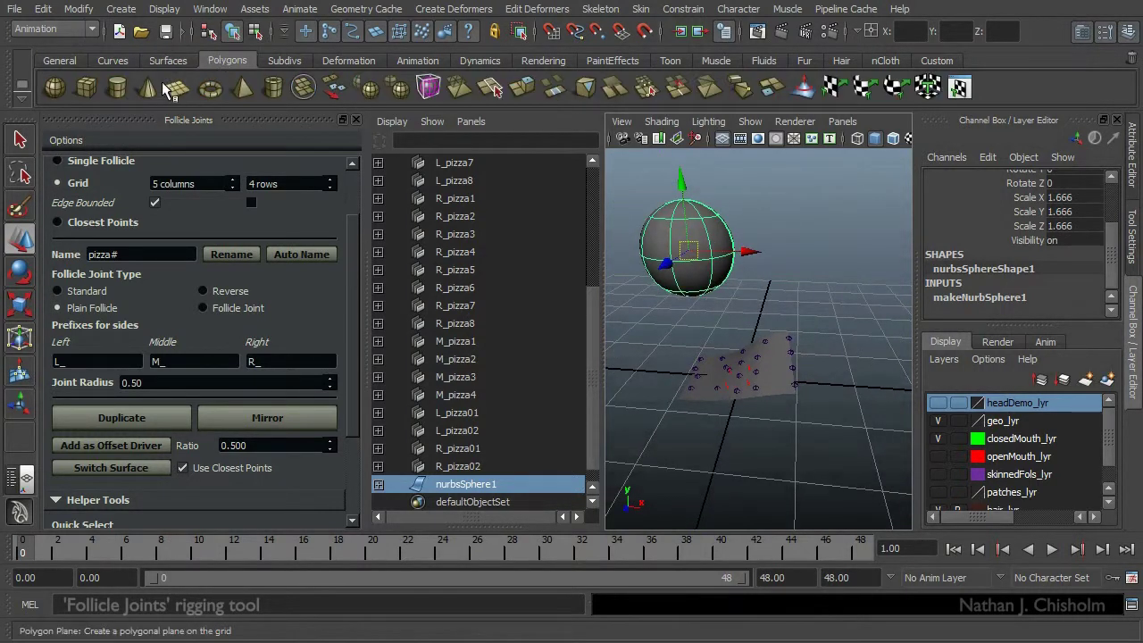
click(210, 87)
mouse_move(795, 310)
mouse_down()
mouse_move(805, 284)
mouse_move(826, 299)
mouse_move(861, 294)
mouse_move(849, 286)
mouse_move(786, 307)
mouse_up()
key(e)
key(r)
key(w)
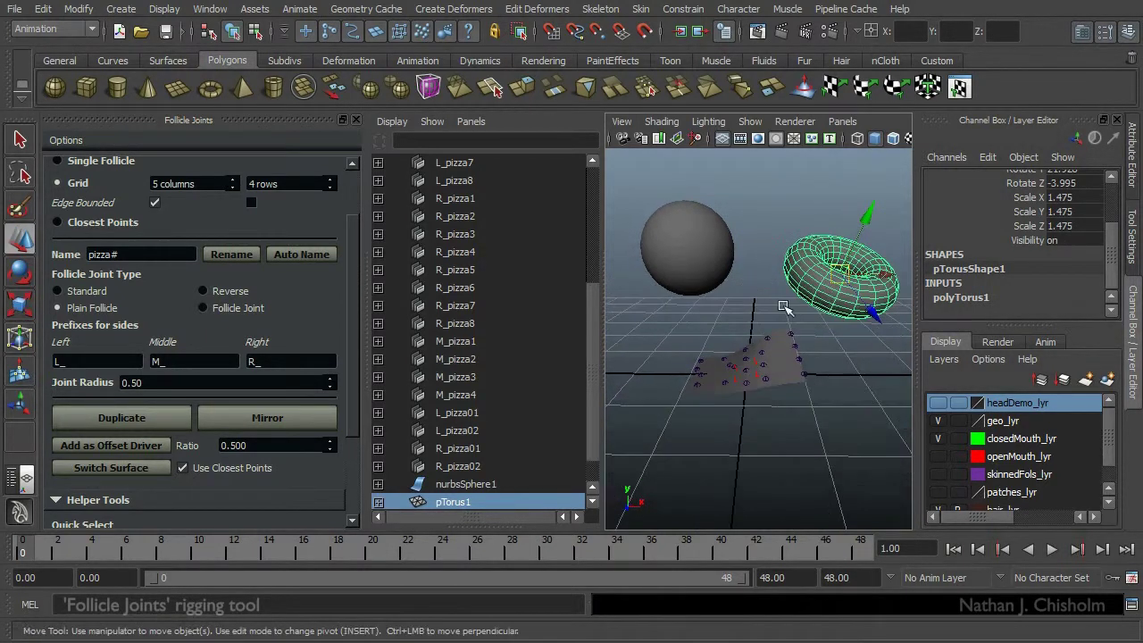
alt+right_drag(785, 307, 794, 333)
- Switch all the plane's pizza follicles to the NURBS sphere using closest points, and inspect them up close
click(820, 350)
drag(813, 321, 660, 432)
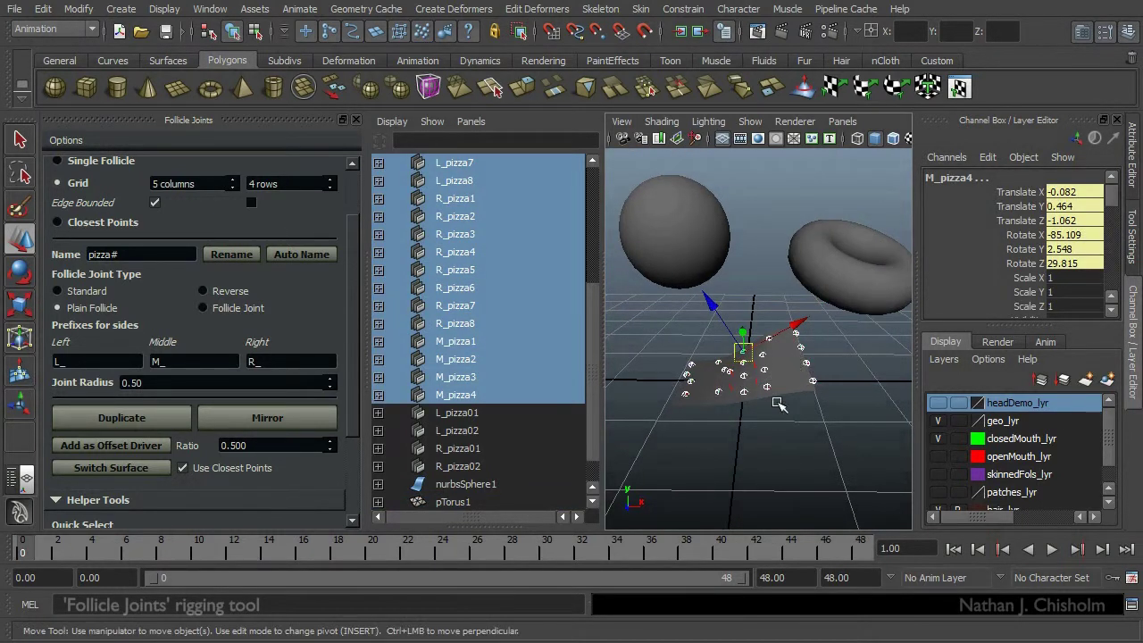
shift+click(695, 254)
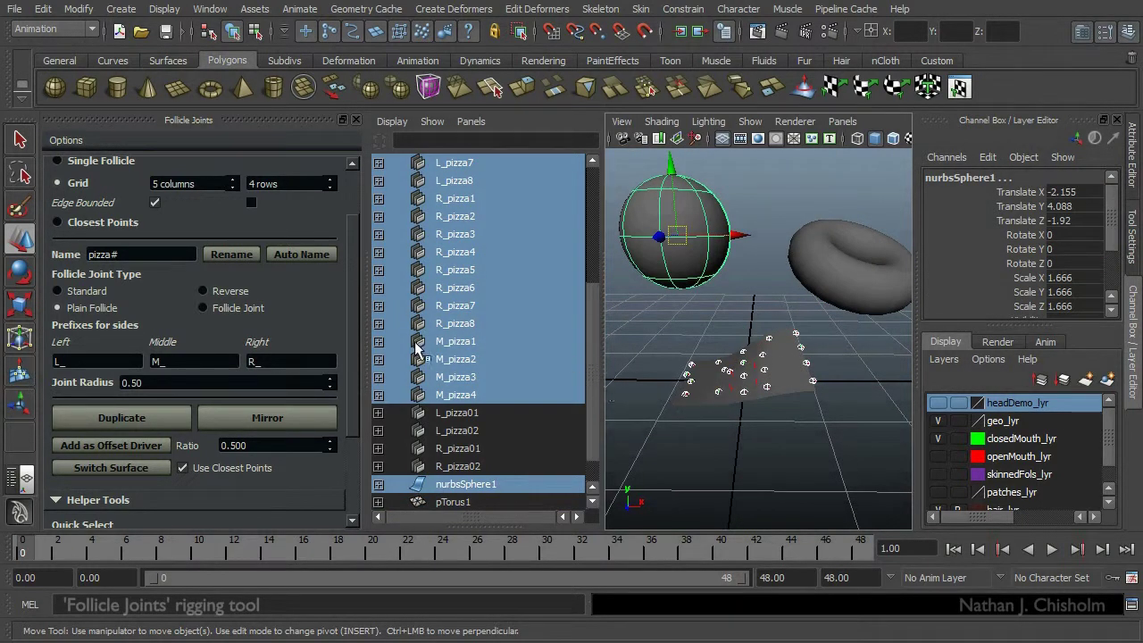
mouse_move(358, 328)
mouse_down()
mouse_move(356, 276)
mouse_move(357, 343)
mouse_up()
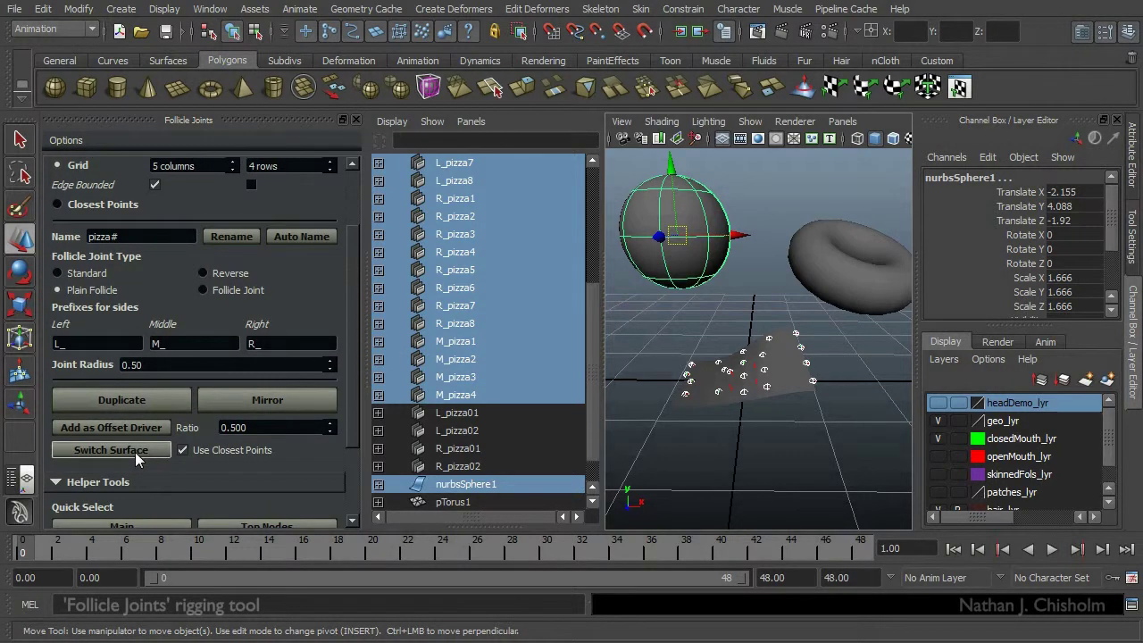
click(770, 271)
alt+drag(723, 331, 725, 282)
drag(748, 254, 643, 309)
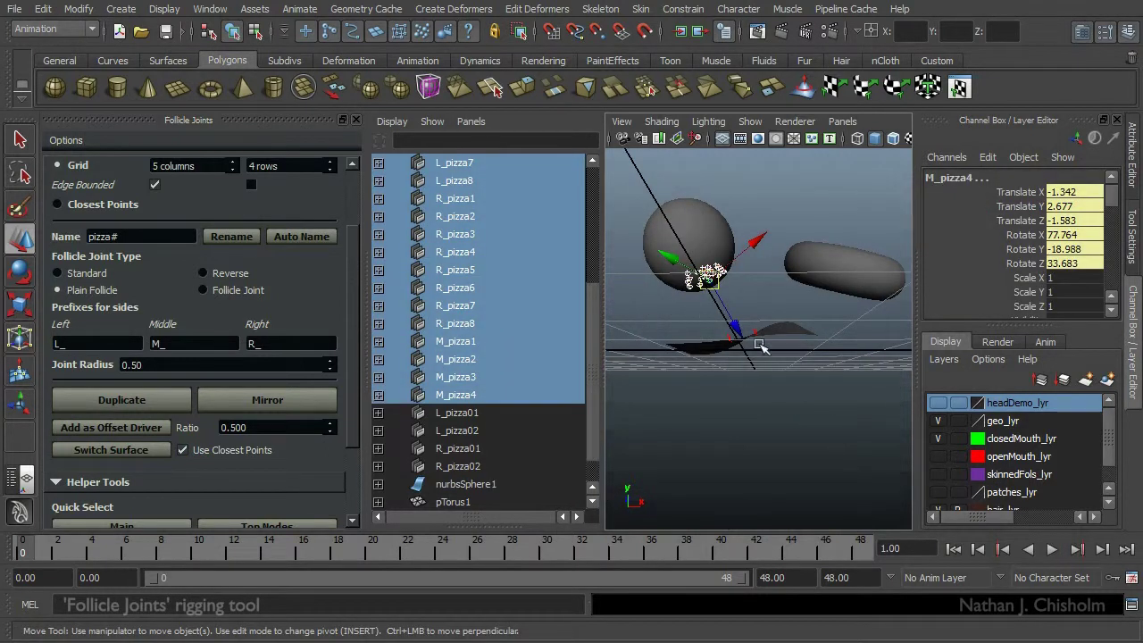
key(space)
key(f)
scroll(773, 373, down, 3)
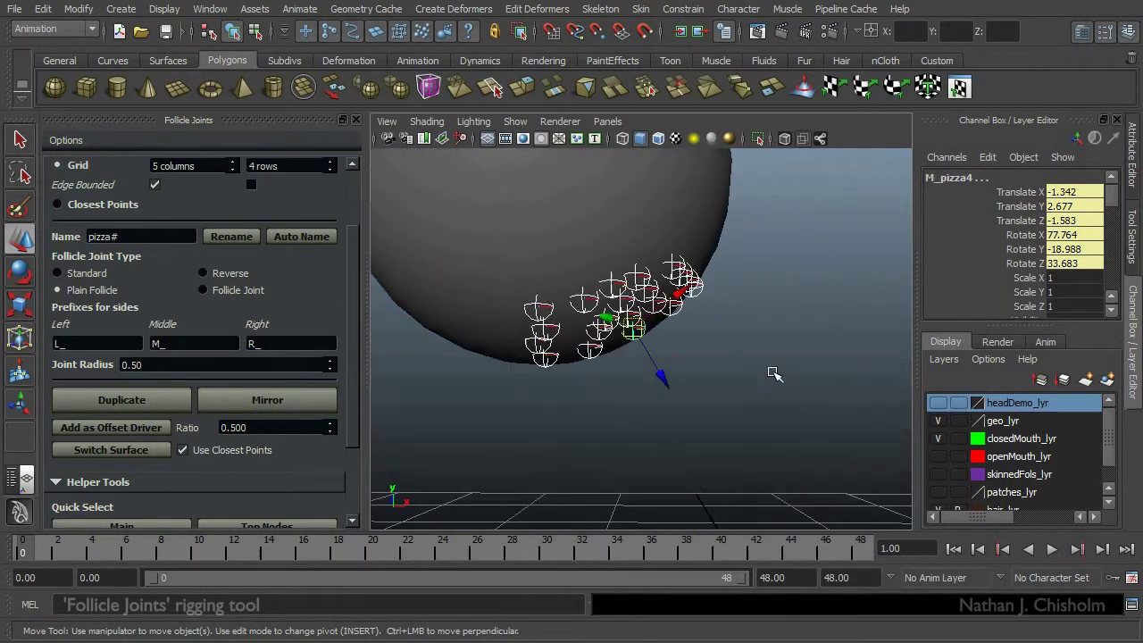
alt+drag(773, 373, 753, 475)
scroll(613, 346, down, 4)
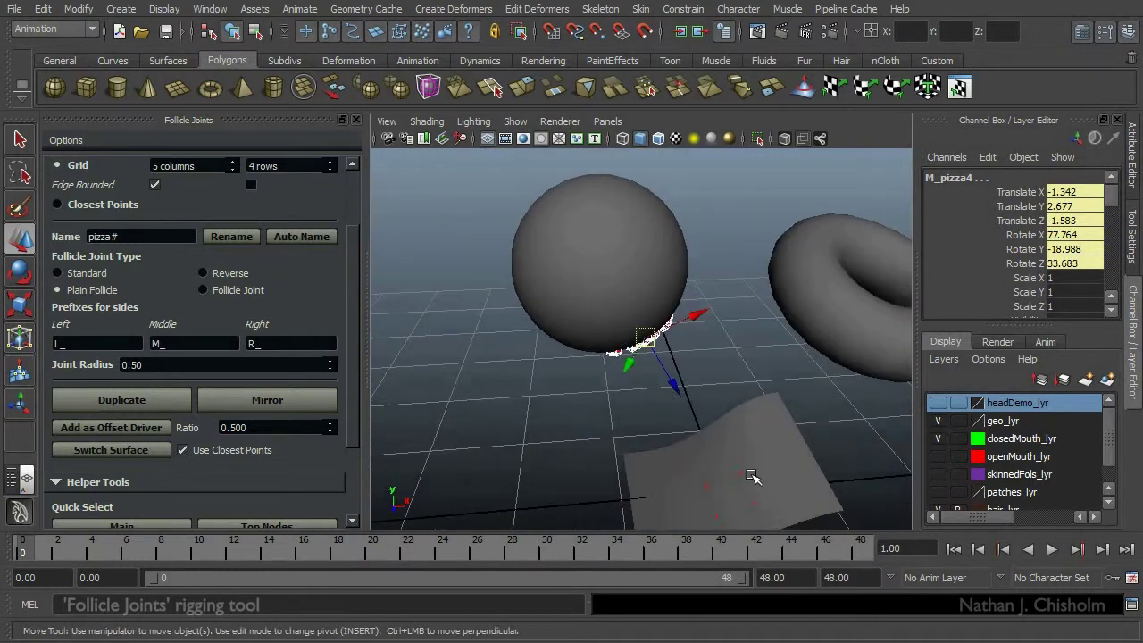
- Display the scene in wireframe and undo the switch of the follicles to the sphere
mouse_move(706, 404)
alt+mouse_down()
mouse_move(625, 336)
mouse_move(600, 338)
mouse_move(625, 360)
mouse_move(717, 283)
mouse_move(763, 388)
mouse_move(702, 369)
mouse_move(717, 399)
alt+mouse_up()
key(4)
scroll(690, 373, down, 1)
click(676, 377)
key(ctrl+z)
key(ctrl+z)
key(ctrl+z)
alt+middle_drag(717, 399, 709, 368)
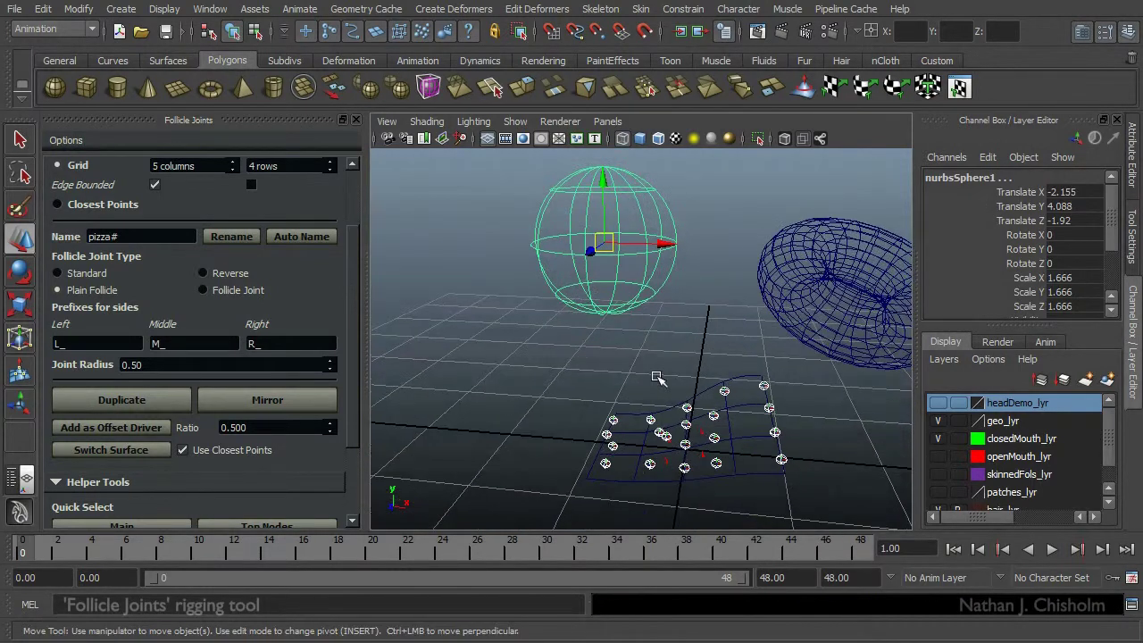
- Try switching the follicles to the sphere without using closest points, and undo the switch
click(126, 456)
alt+drag(572, 367, 727, 383)
key(ctrl+z)
alt+drag(775, 348, 685, 311)
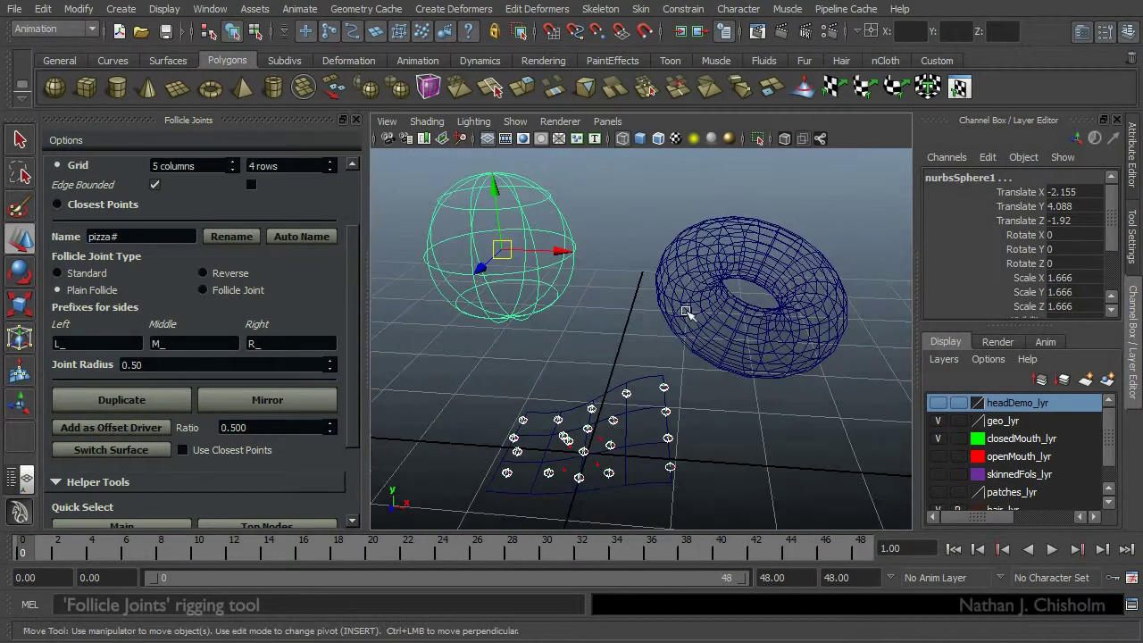
- Replace the sphere with the torus as target, try switching the follicles without closest points, and undo it
shift+click(483, 322)
shift+click(707, 336)
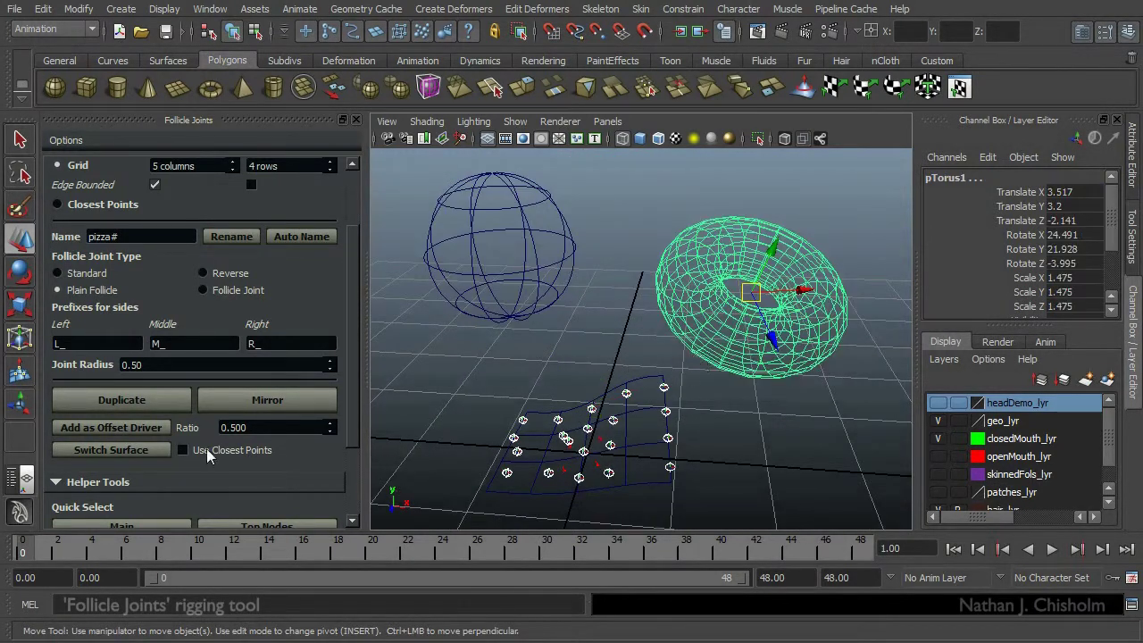
click(139, 450)
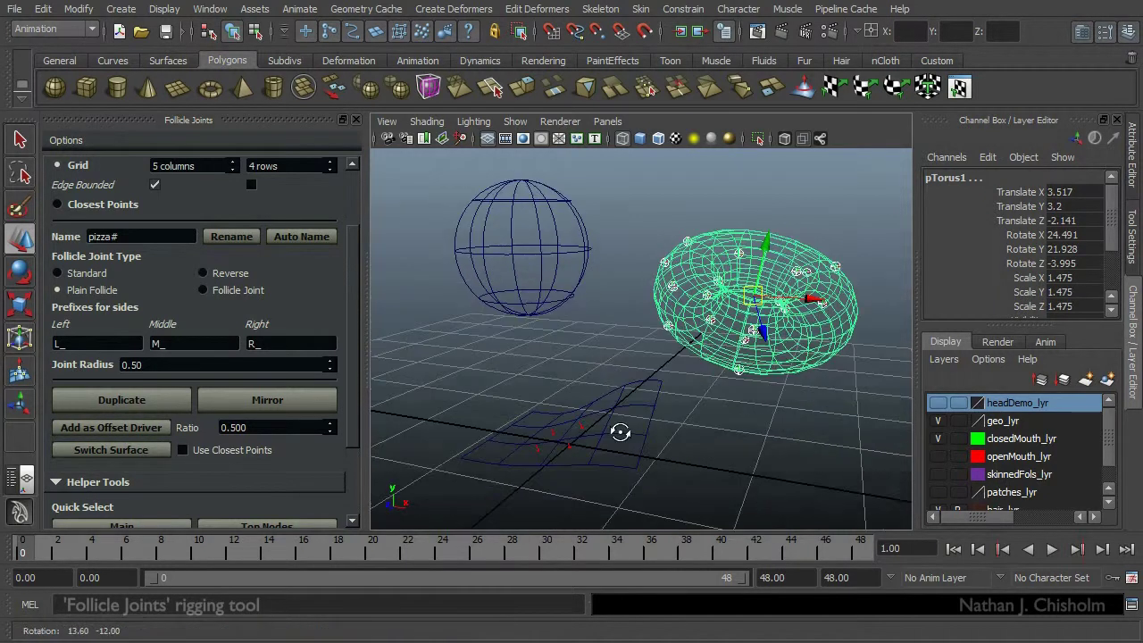
key(ctrl+z)
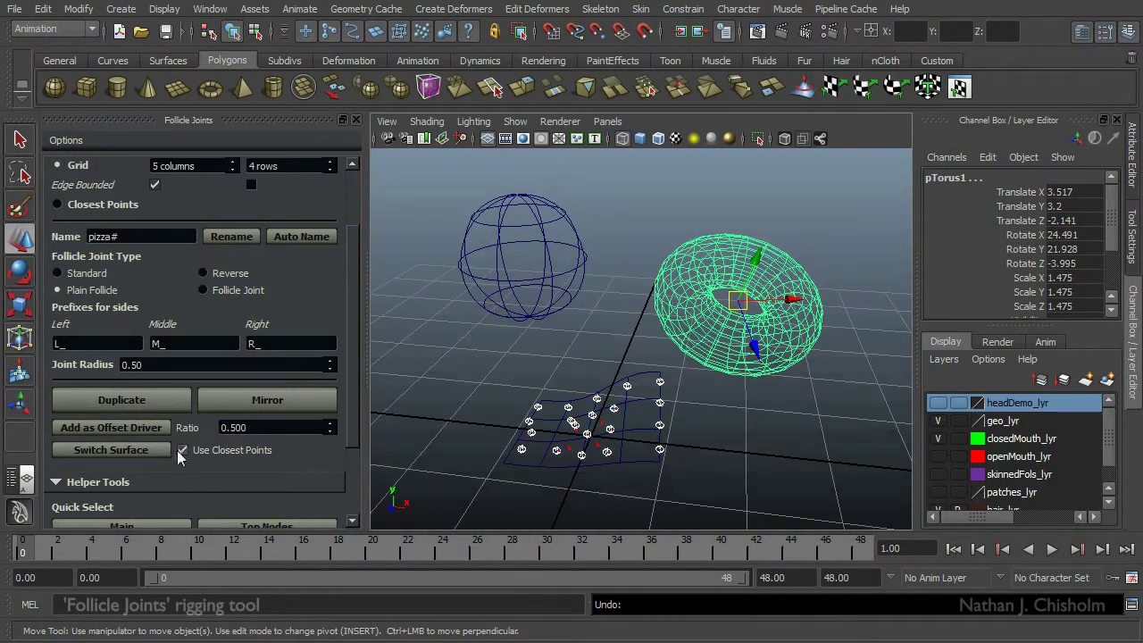
- Try switching the follicles to the torus with closest points enabled, and undo the switch
click(160, 450)
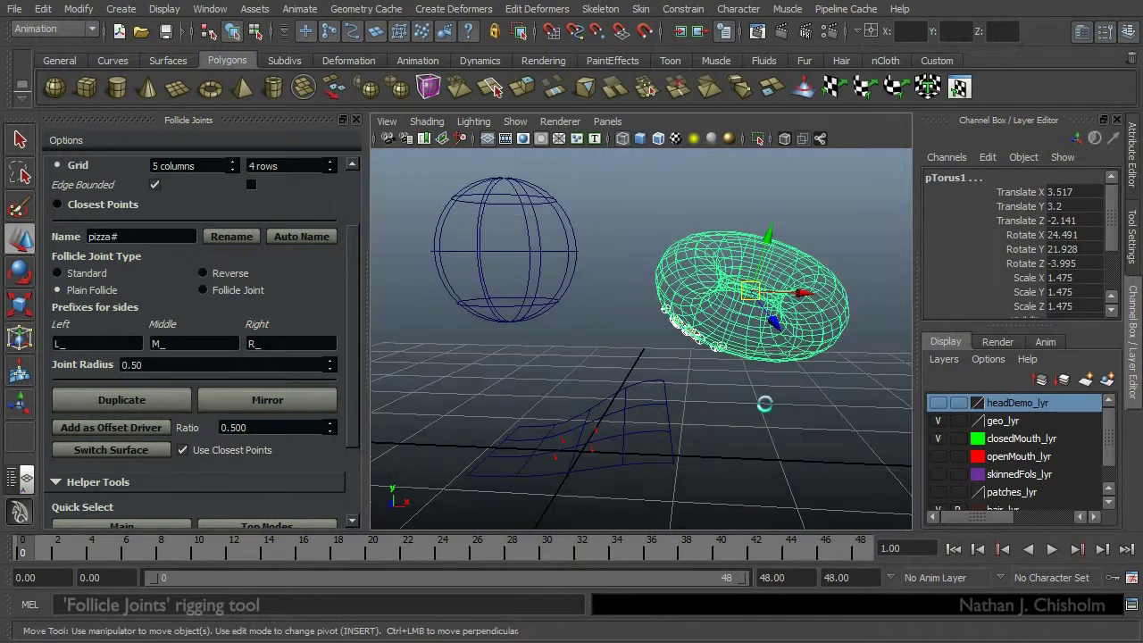
key(ctrl+z)
alt+drag(764, 403, 706, 401)
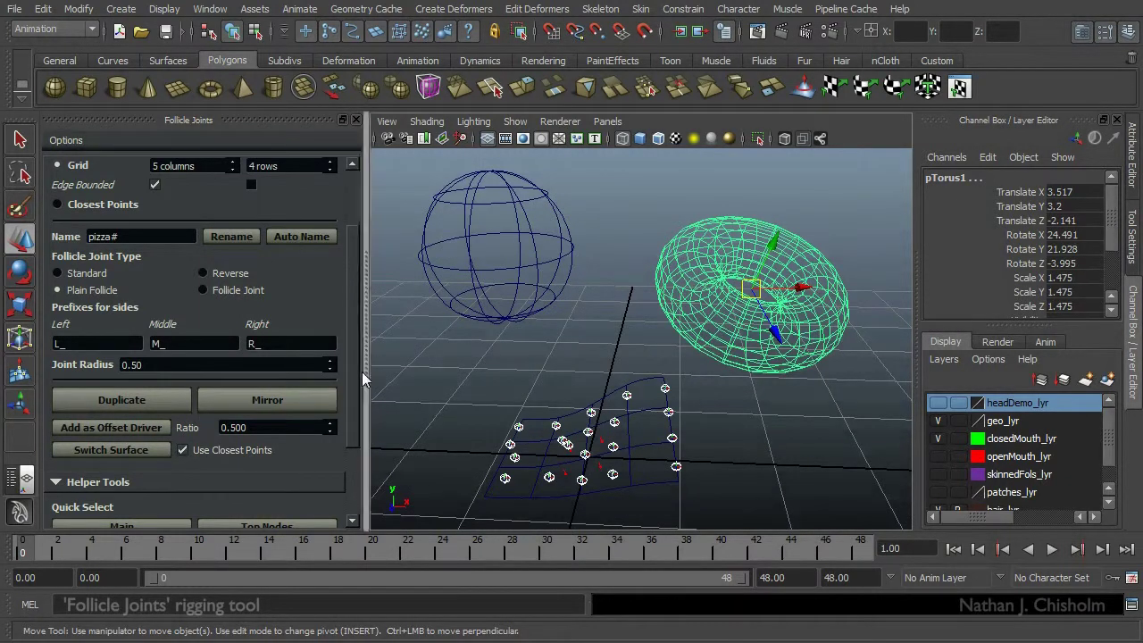
- Create plain follicles on the sphere at the points closest to R_pizza7 and the far corner follicle, and select the new follicles
scroll(359, 372, up, 3)
click(76, 295)
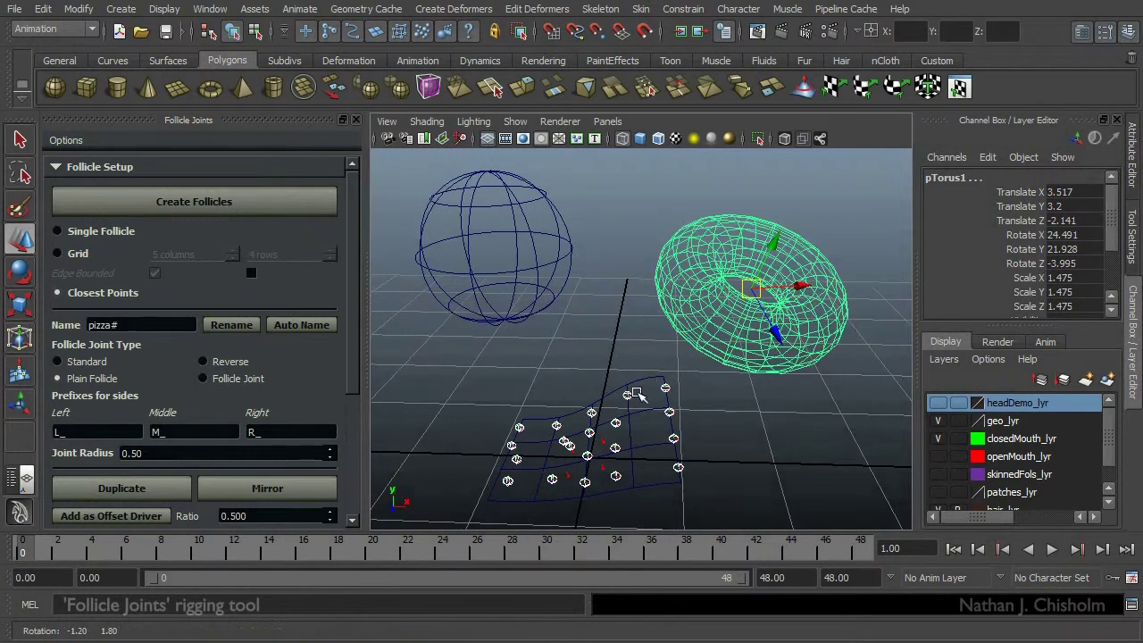
click(665, 387)
shift+click(628, 395)
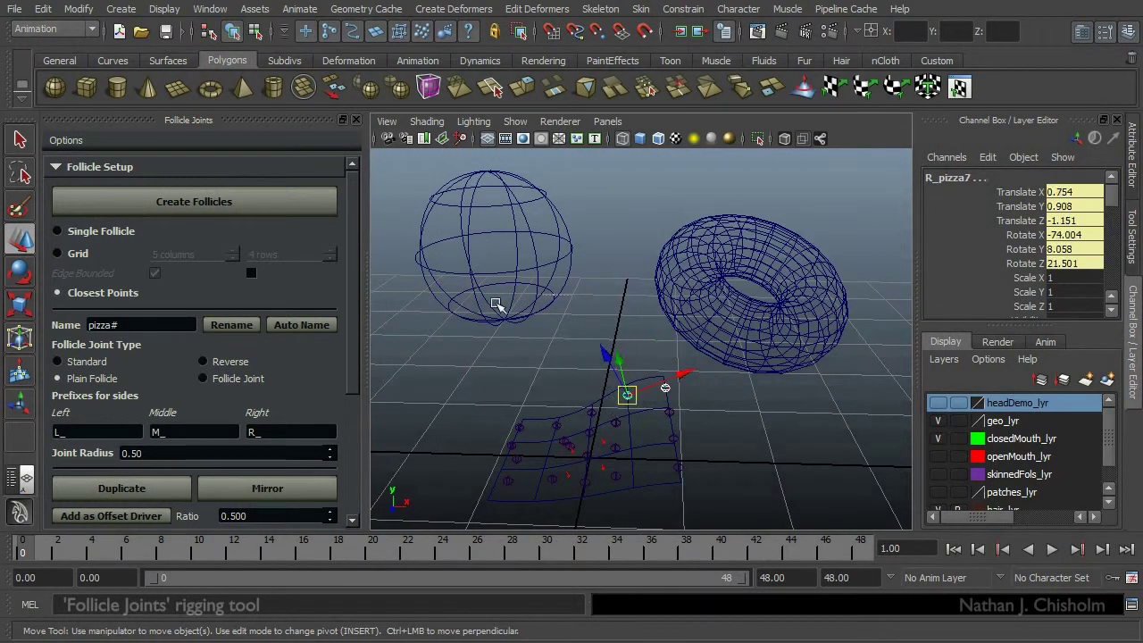
shift+click(495, 305)
click(208, 204)
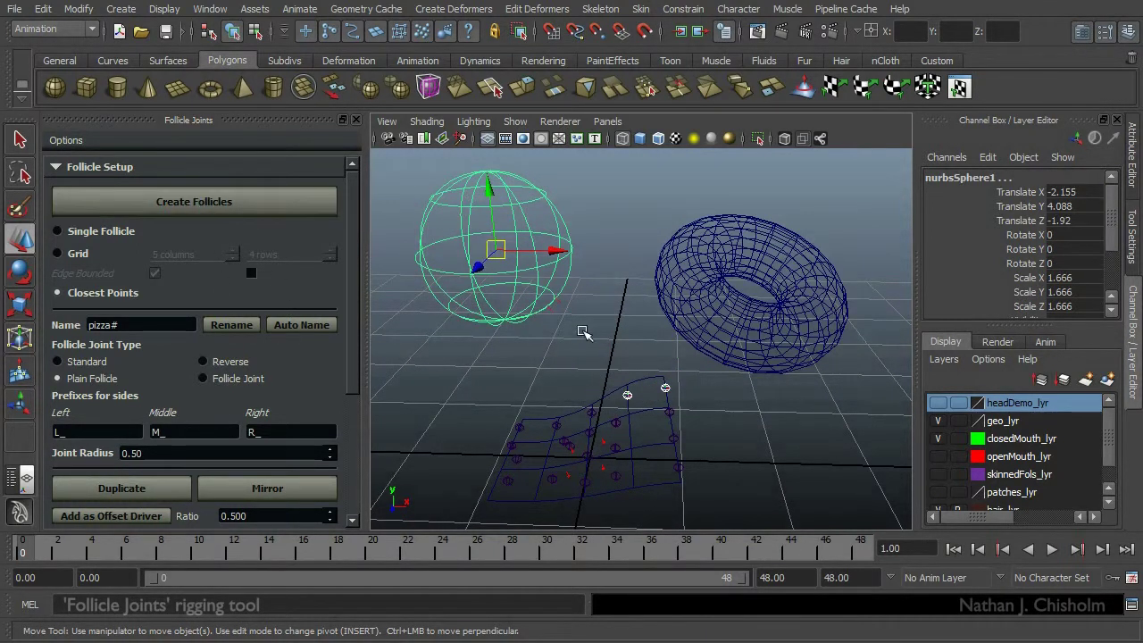
alt+drag(582, 332, 576, 295)
drag(576, 292, 521, 336)
shift+click(469, 269)
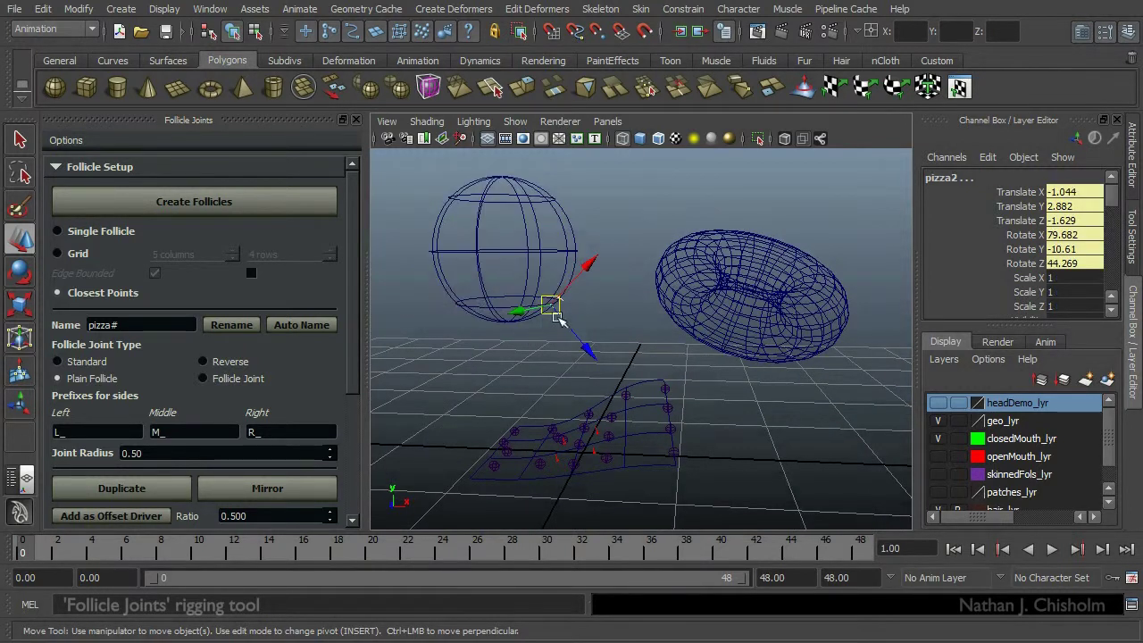
- Set the follicle joint type to Standard and create a follicle on the sphere at the point closest to the torus
click(66, 366)
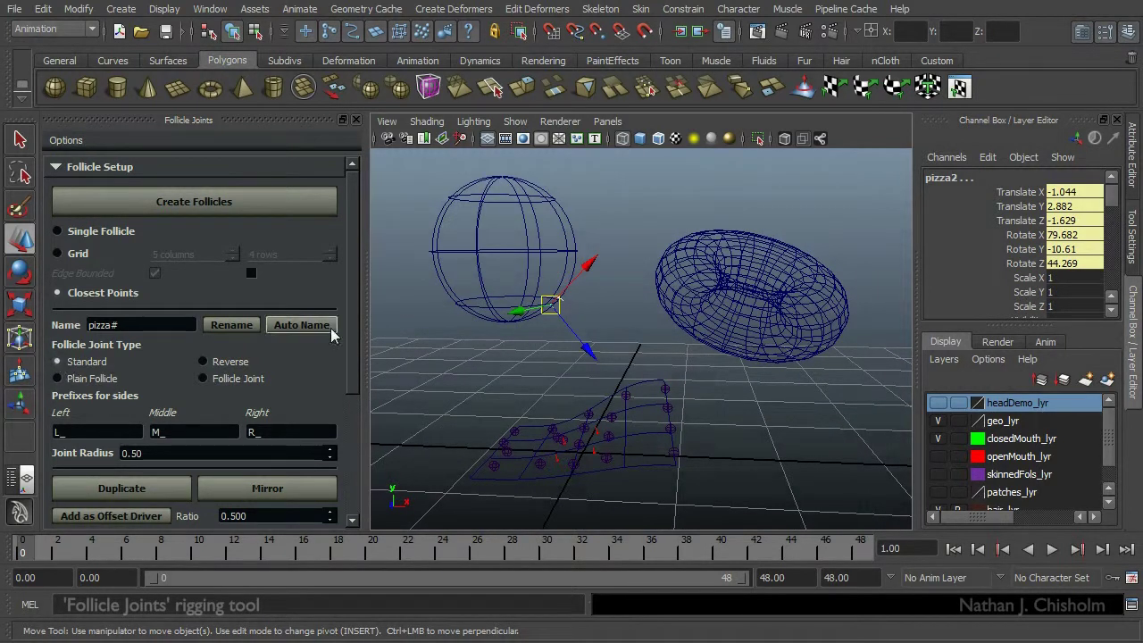
mouse_move(566, 350)
alt+right_down()
mouse_move(612, 372)
mouse_move(561, 359)
alt+right_up()
alt+drag(561, 358, 571, 390)
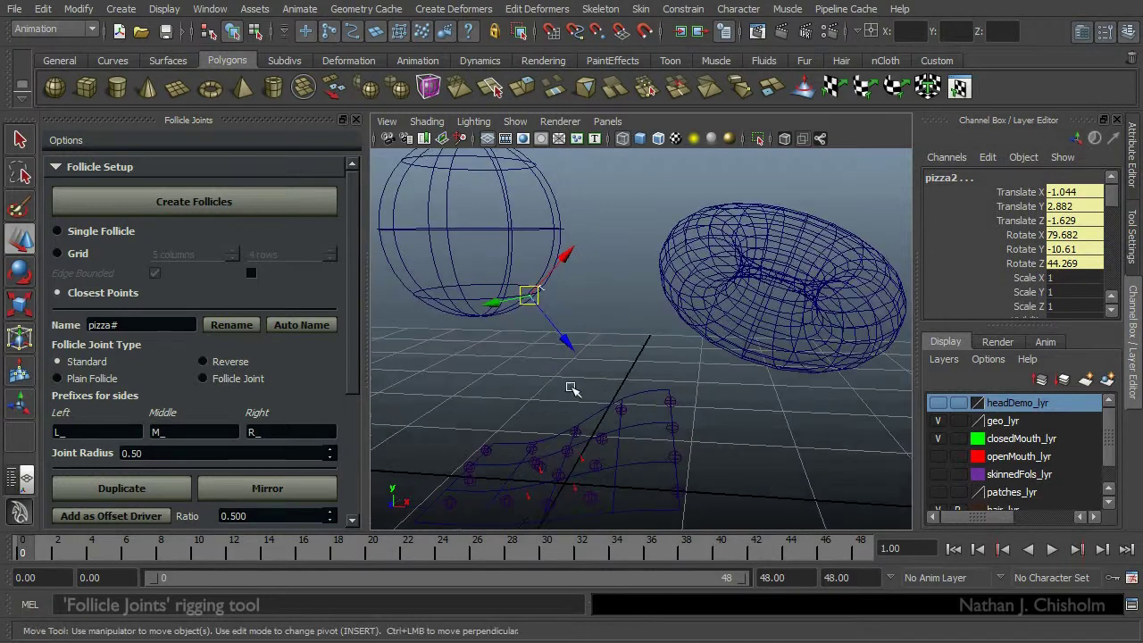
alt+right_drag(737, 362, 721, 351)
click(721, 348)
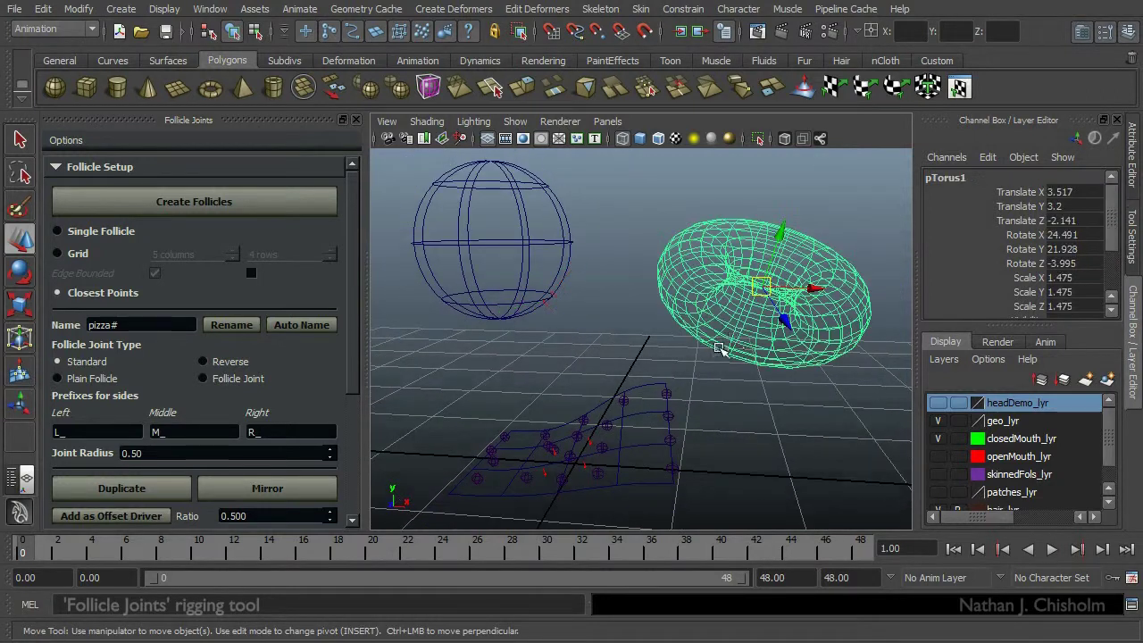
click(502, 224)
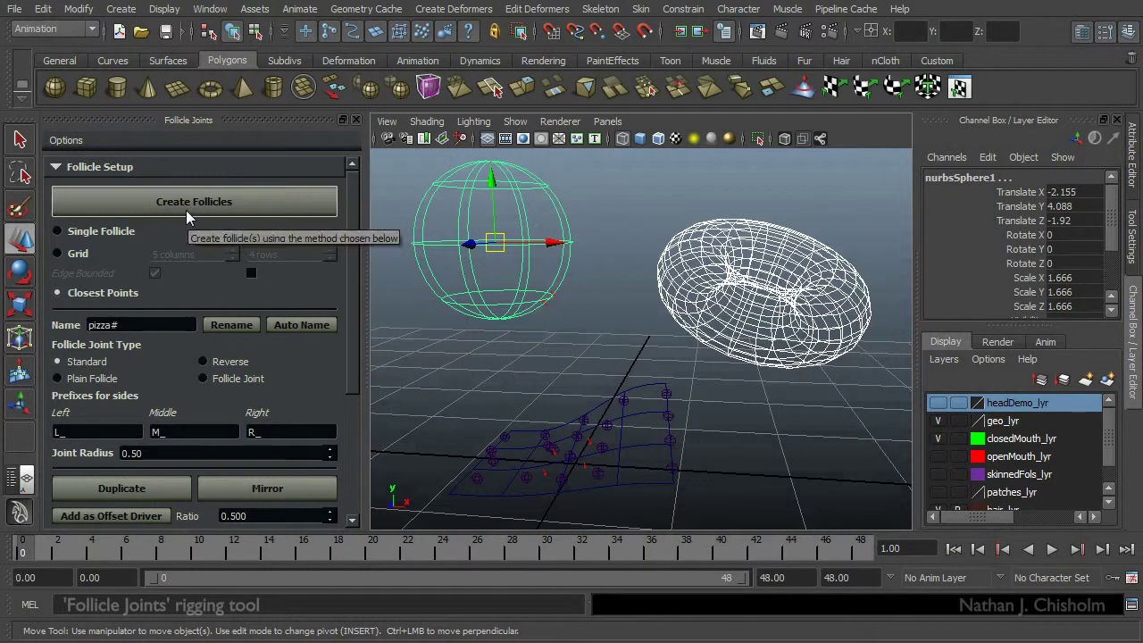
alt+drag(665, 280, 689, 284)
click(636, 302)
- Create a standard follicle on the torus at the point closest to the sphere
click(539, 275)
shift+click(665, 267)
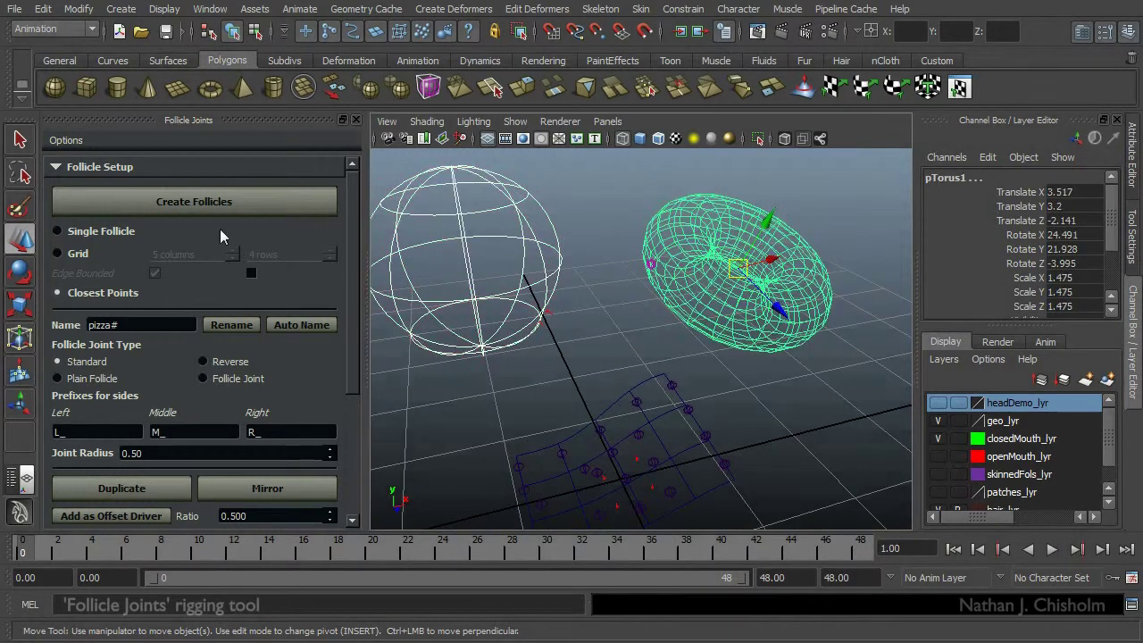
alt+drag(650, 234, 562, 258)
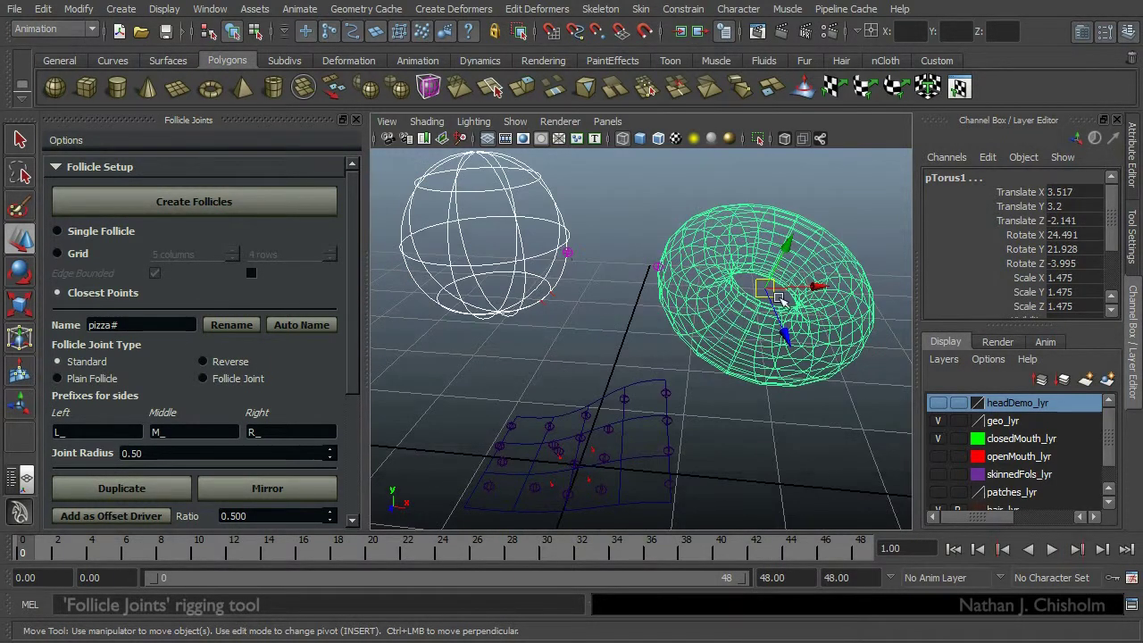
click(616, 235)
- Select all the NURBS plane's control vertices, add the torus to the selection, and create follicles at the closest points on the torus
click(770, 349)
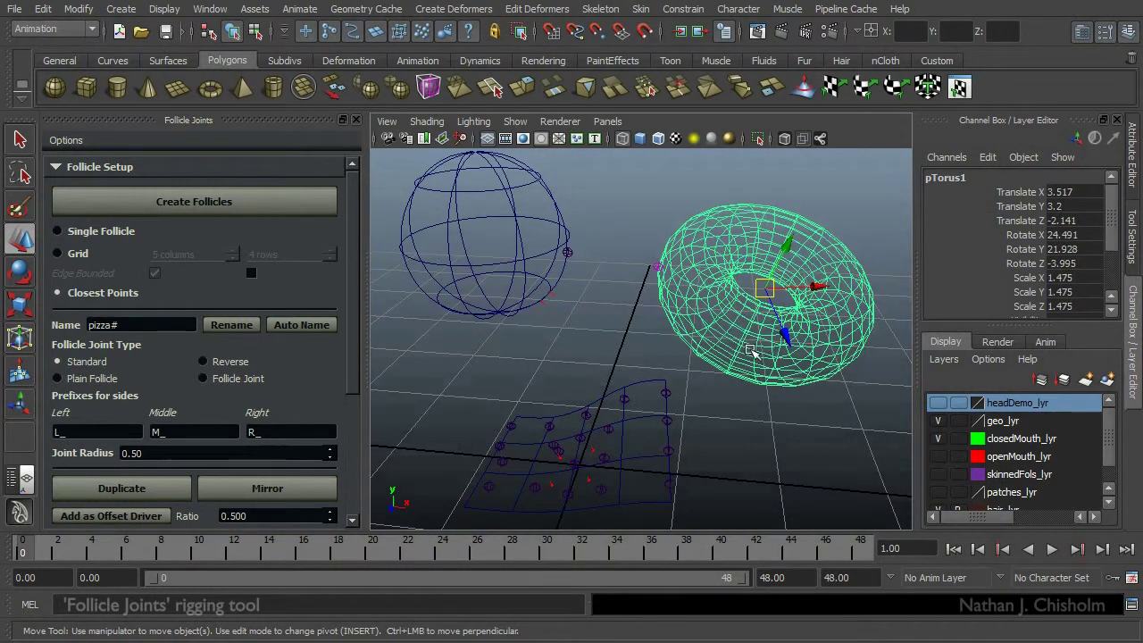
key(F8)
click(471, 310)
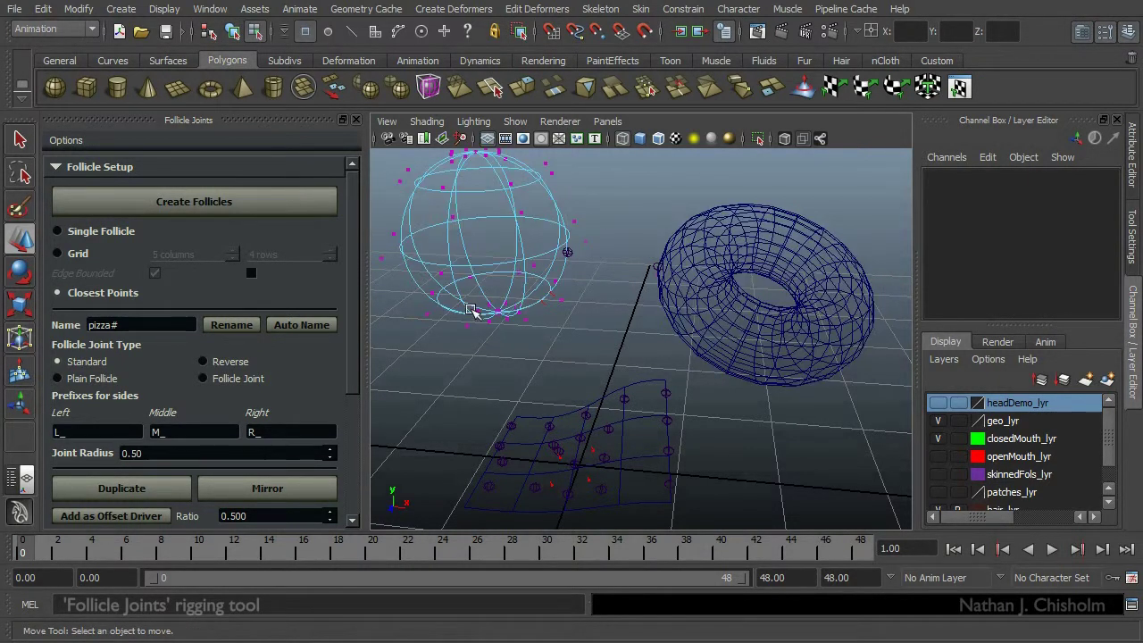
click(645, 381)
drag(713, 342, 388, 602)
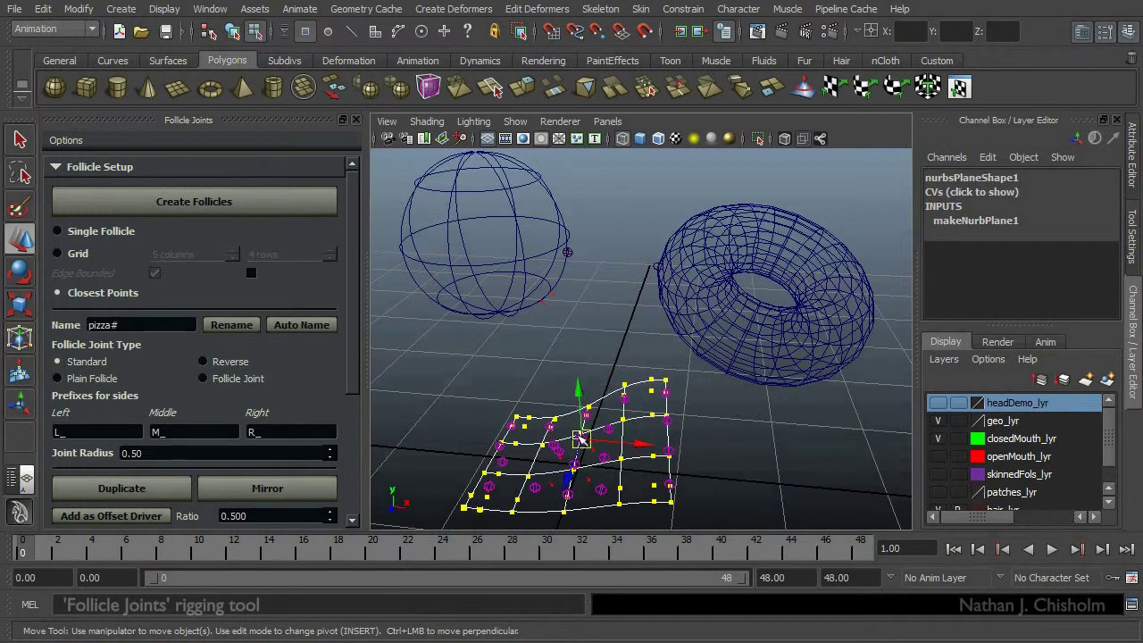
shift+click(697, 323)
right_drag(698, 322, 727, 303)
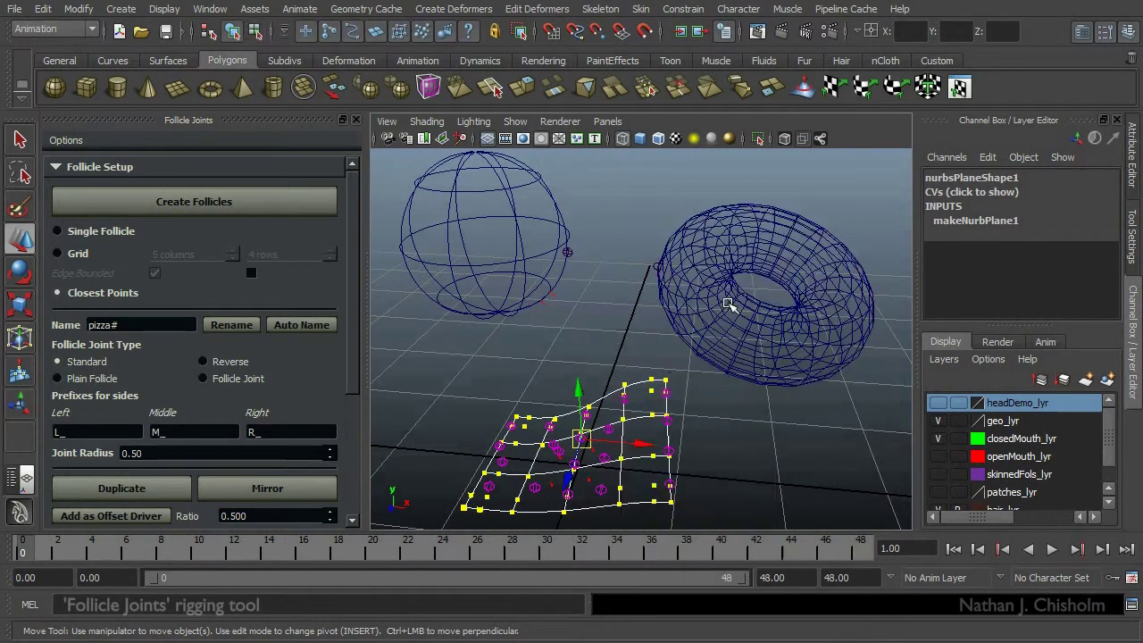
shift+click(699, 355)
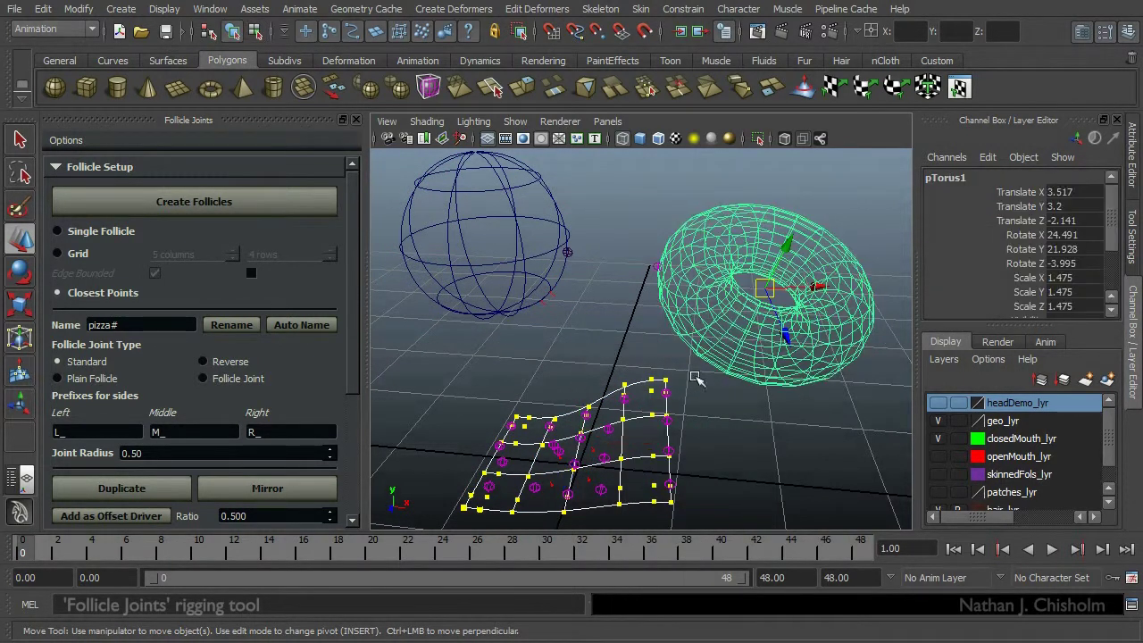
click(225, 211)
- Show the scene shaded and examine the new follicle joints on the torus from several angles
mouse_move(688, 411)
alt+mouse_down()
mouse_move(701, 364)
mouse_move(720, 368)
alt+mouse_up()
key(5)
alt+right_drag(720, 368, 798, 380)
mouse_move(797, 379)
alt+mouse_down()
mouse_move(791, 308)
mouse_move(741, 305)
mouse_move(752, 288)
mouse_move(693, 280)
mouse_move(820, 348)
alt+mouse_up()
alt+drag(818, 350, 786, 411)
alt+right_drag(785, 411, 598, 361)
alt+drag(642, 366, 681, 339)
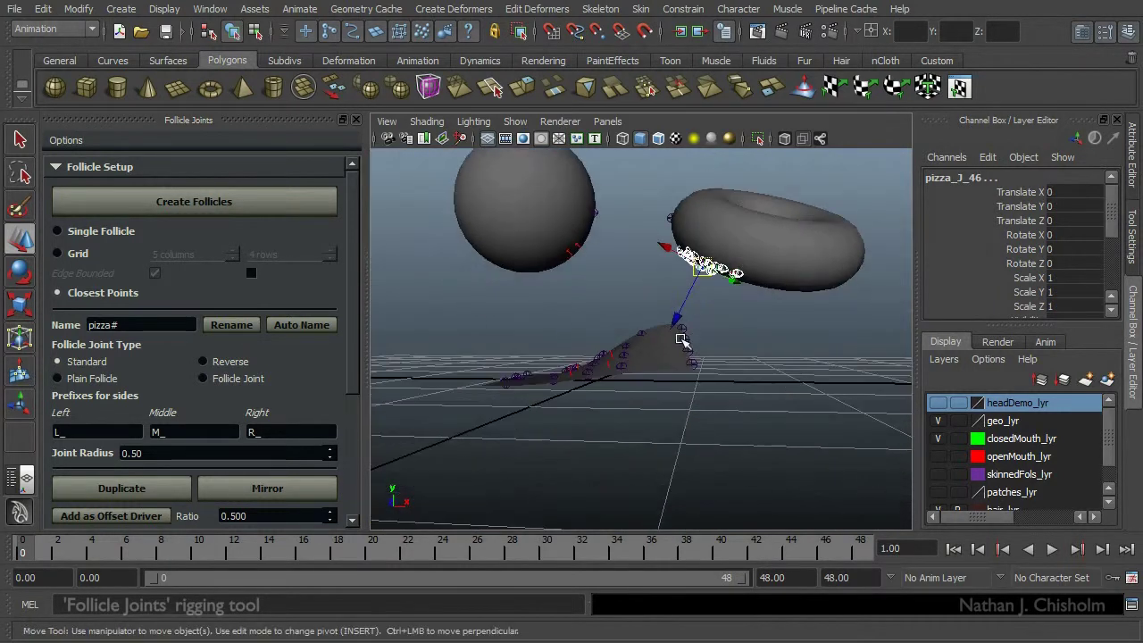
mouse_move(594, 398)
alt+mouse_down()
mouse_move(597, 414)
mouse_move(585, 379)
alt+mouse_up()
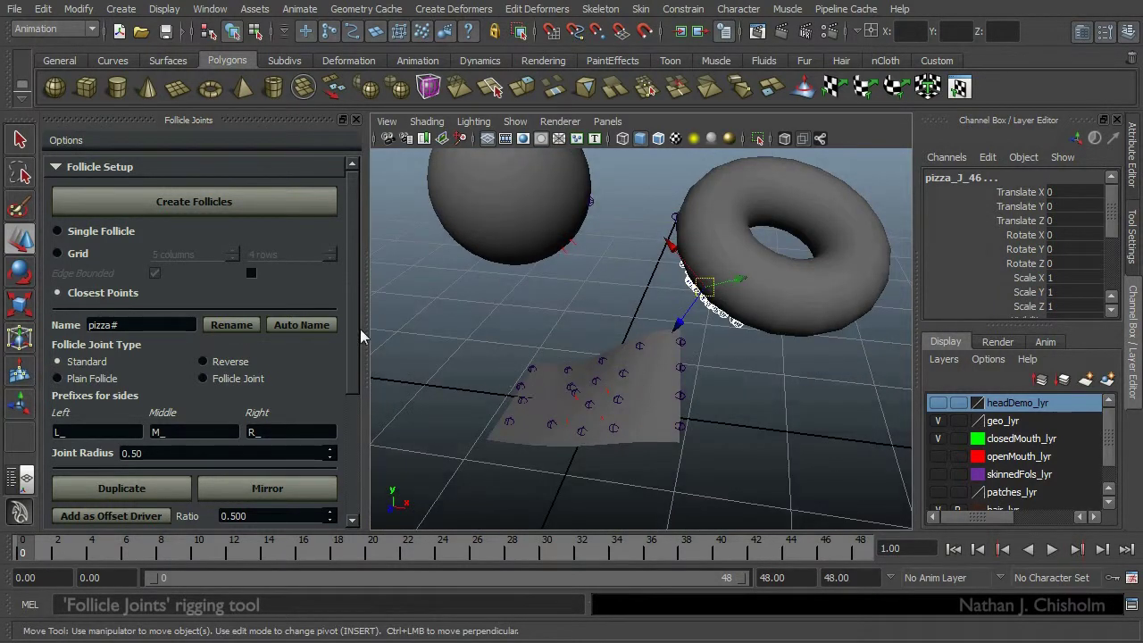
- Delete everything from nurbsPlane1 through pizza46 from the scene, keeping only the headDemo group
mouse_move(353, 300)
mouse_down()
mouse_move(372, 455)
mouse_move(360, 301)
mouse_up()
scroll(355, 320, down, 2)
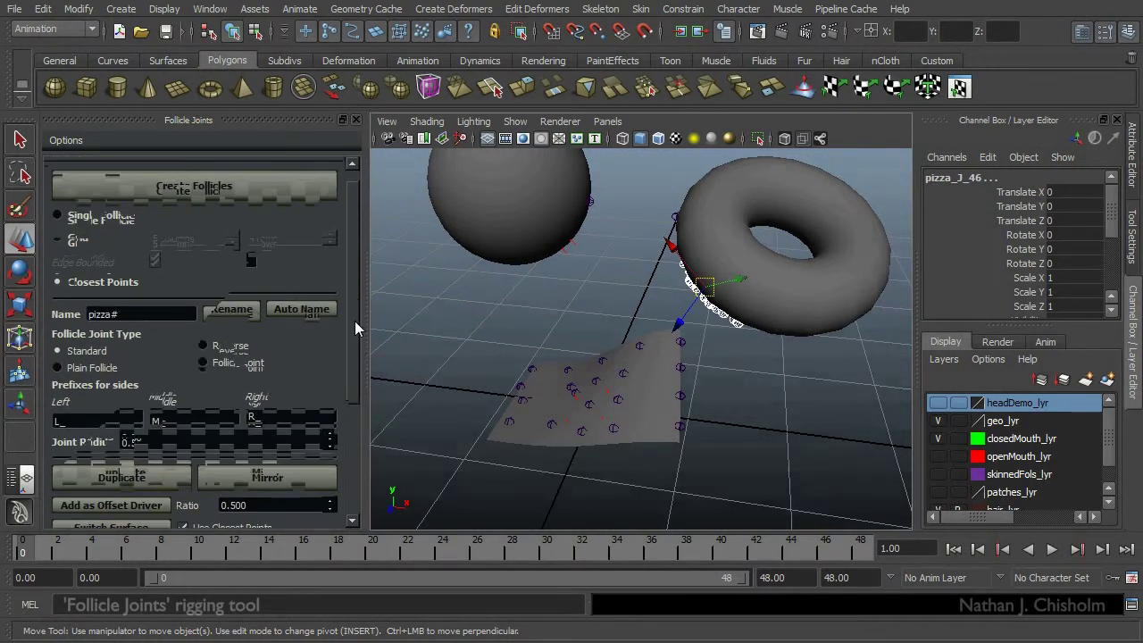
alt+right_drag(664, 386, 563, 345)
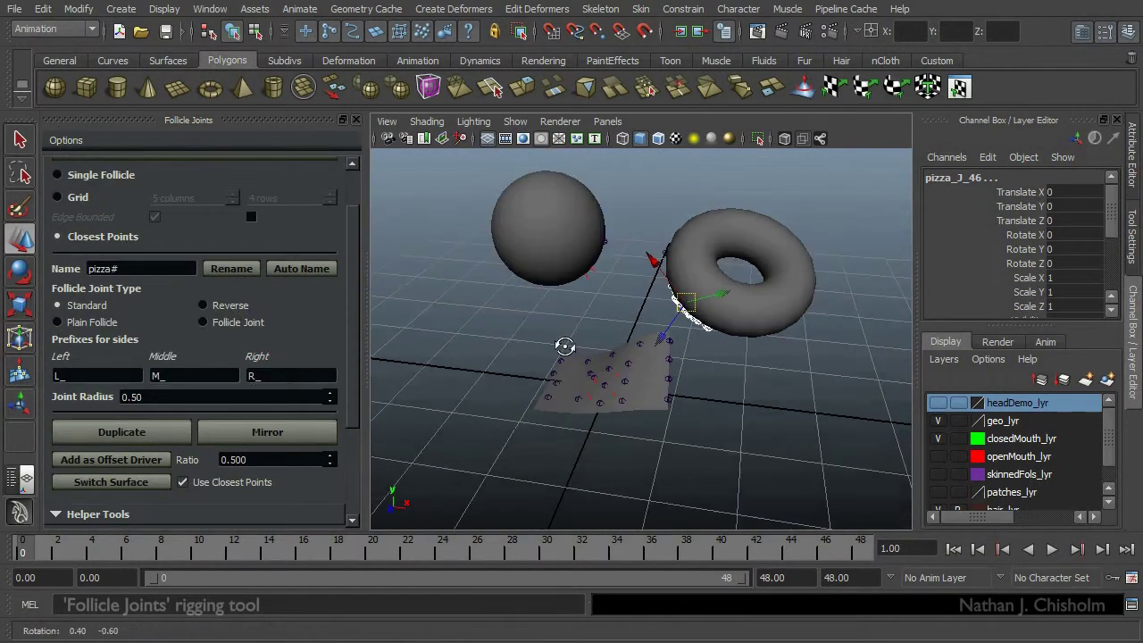
alt+drag(563, 344, 574, 334)
alt+middle_drag(574, 334, 561, 379)
alt+drag(563, 365, 559, 344)
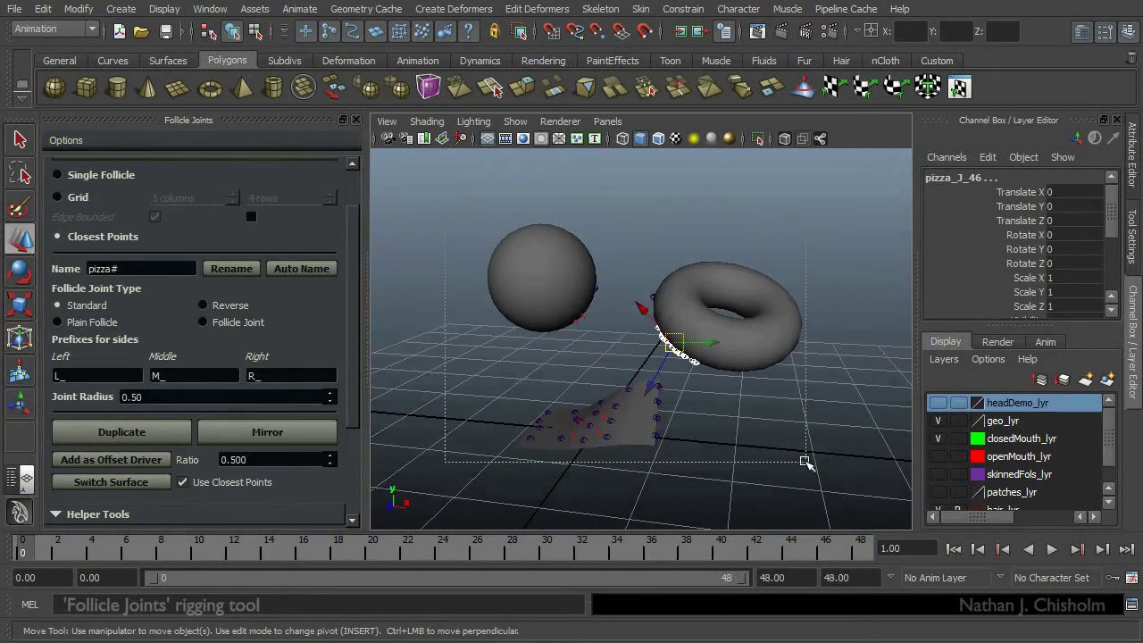
drag(806, 462, 804, 464)
key(space)
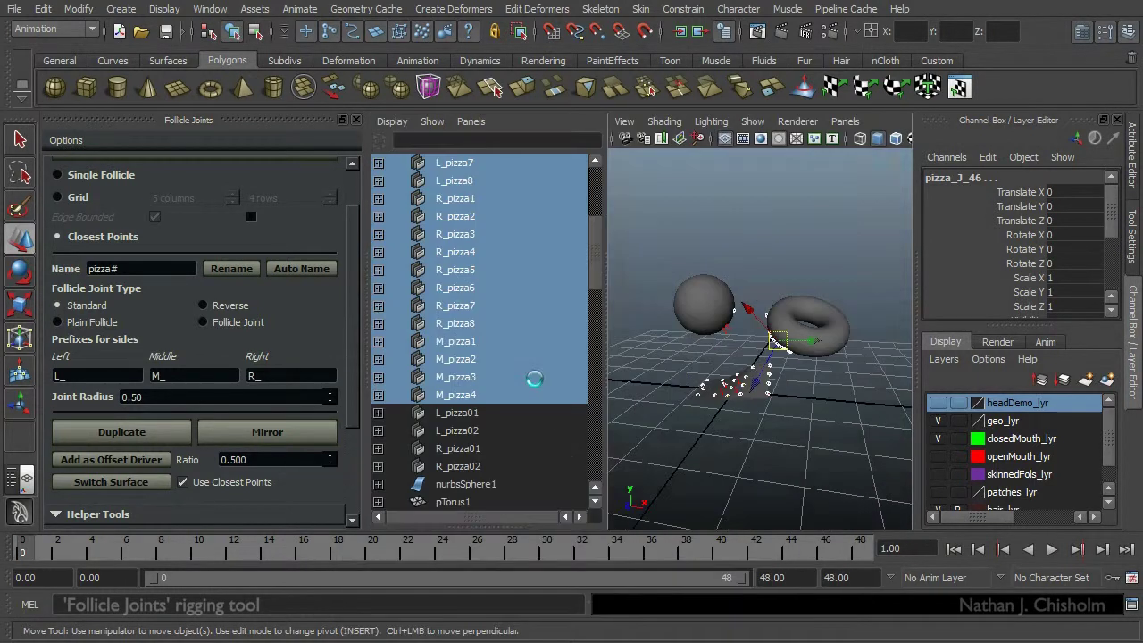
drag(605, 245, 583, 177)
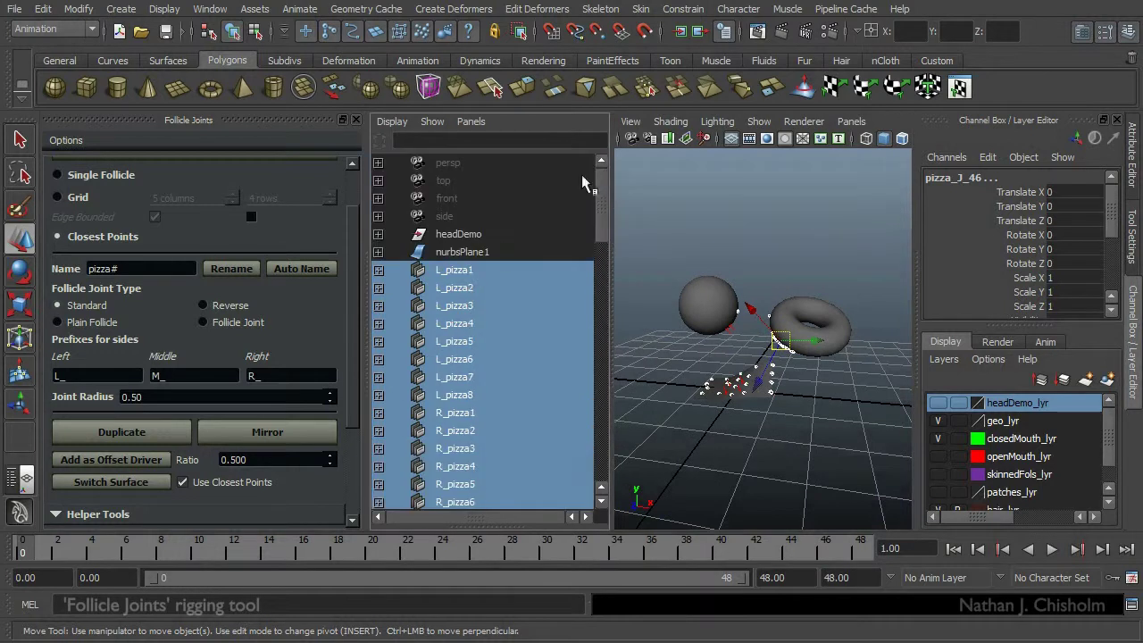
click(492, 256)
drag(602, 225, 594, 479)
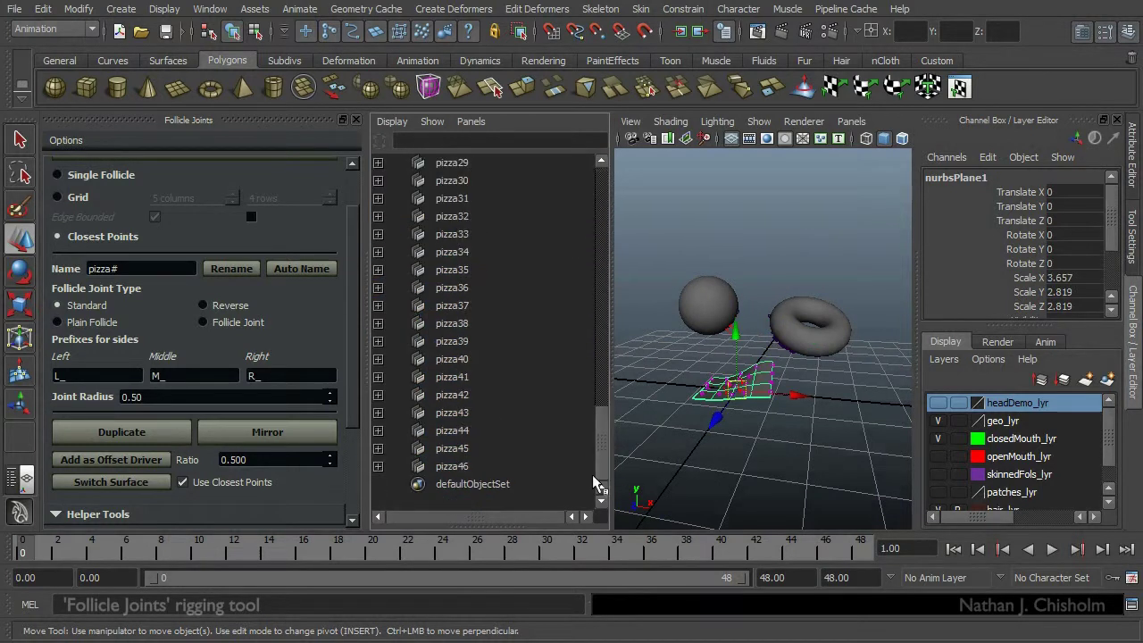
shift+click(493, 469)
key(Delete)
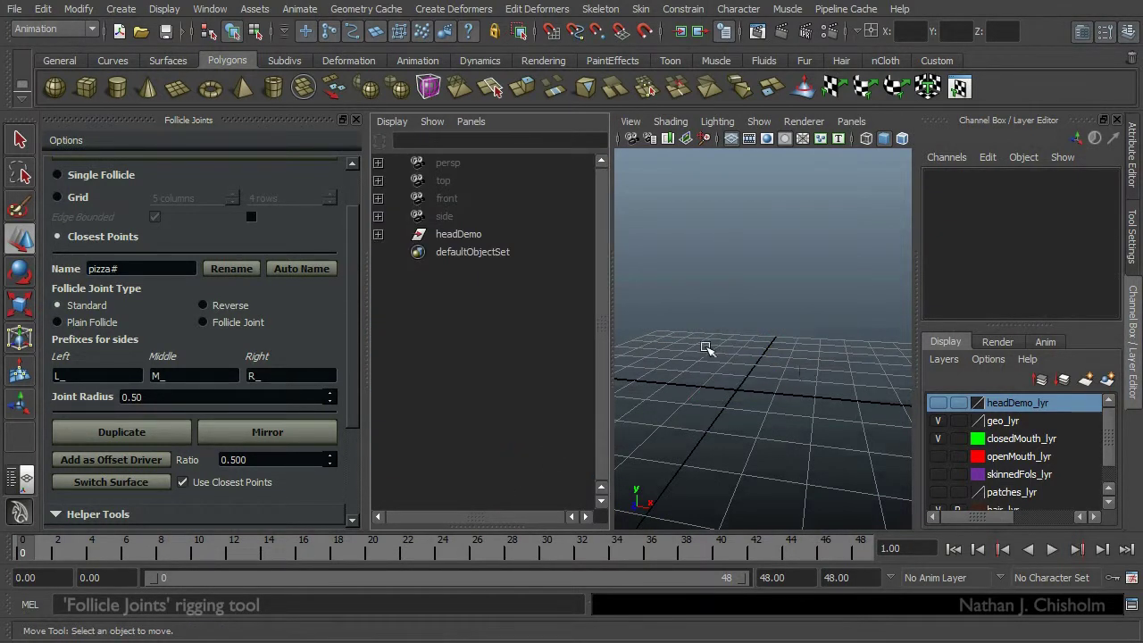
- Make the headDemo_lyr layer visible and examine the head model up close and from a distance
click(942, 405)
key(space)
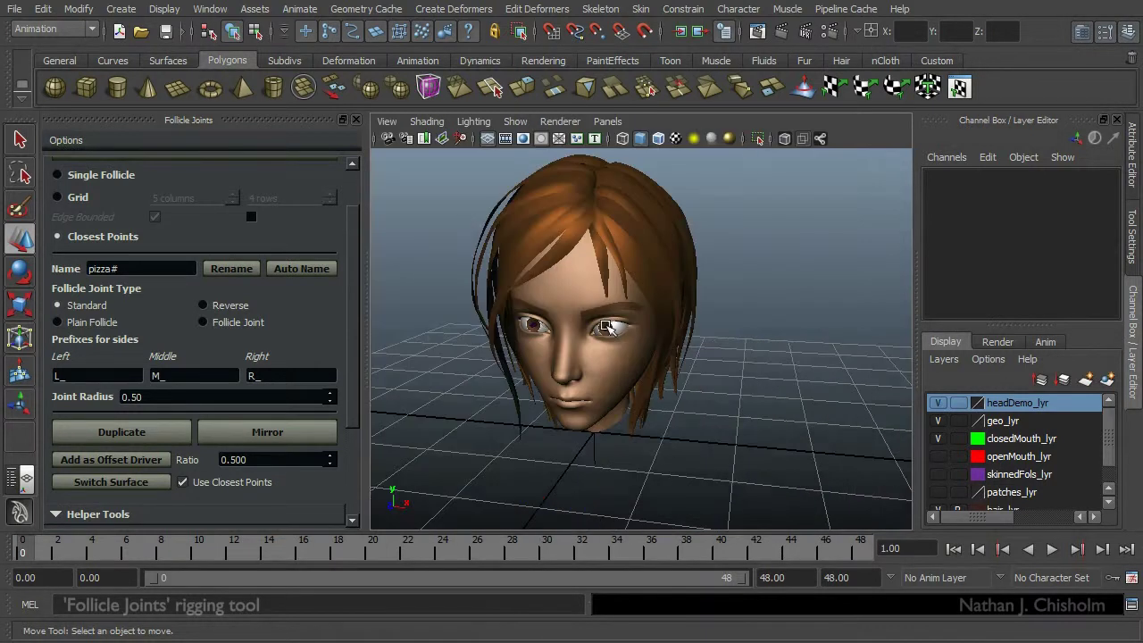
alt+drag(610, 329, 585, 287)
mouse_move(586, 290)
alt+right_down()
mouse_move(621, 344)
mouse_move(709, 374)
alt+right_up()
alt+middle_drag(691, 366, 749, 356)
alt+right_drag(749, 356, 720, 352)
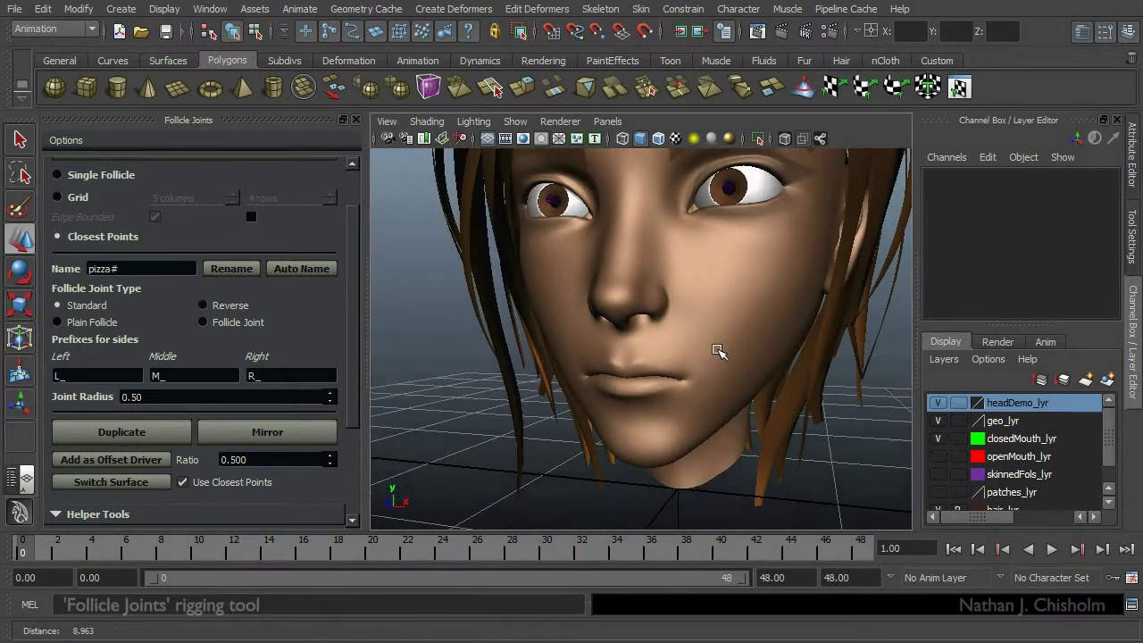
alt+drag(719, 352, 702, 347)
alt+middle_drag(700, 324, 713, 353)
alt+right_drag(714, 355, 672, 355)
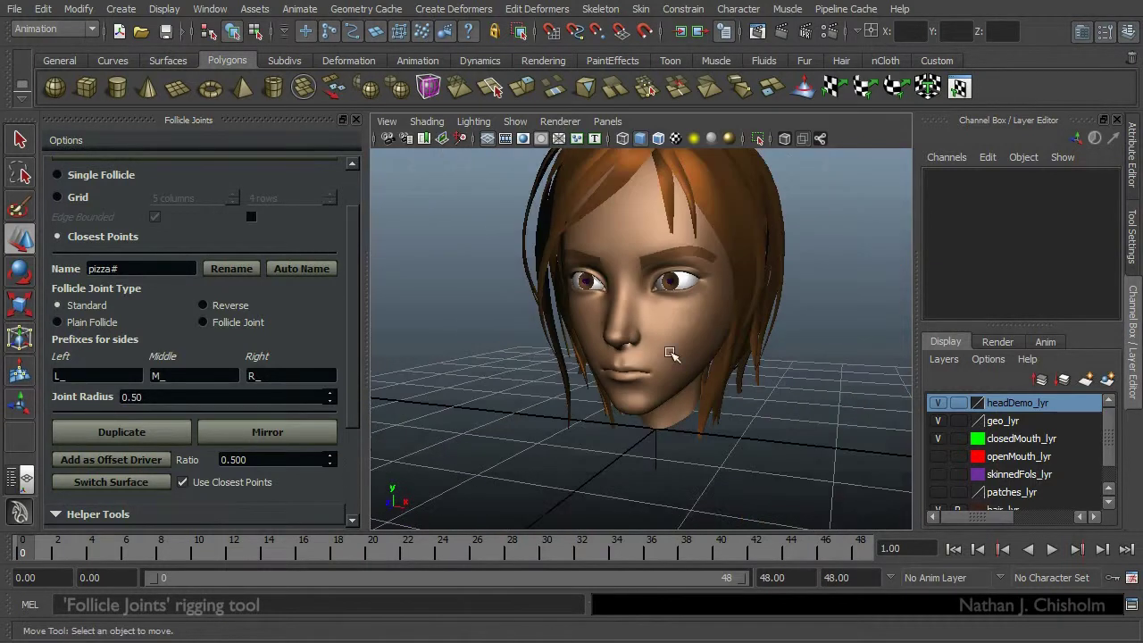
- Select the head mesh and examine its topology around the nose and mouth
alt+drag(573, 375, 574, 365)
alt+right_drag(584, 368, 676, 395)
alt+middle_drag(665, 375, 654, 408)
alt+drag(675, 375, 622, 388)
click(618, 384)
alt+middle_drag(630, 386, 652, 356)
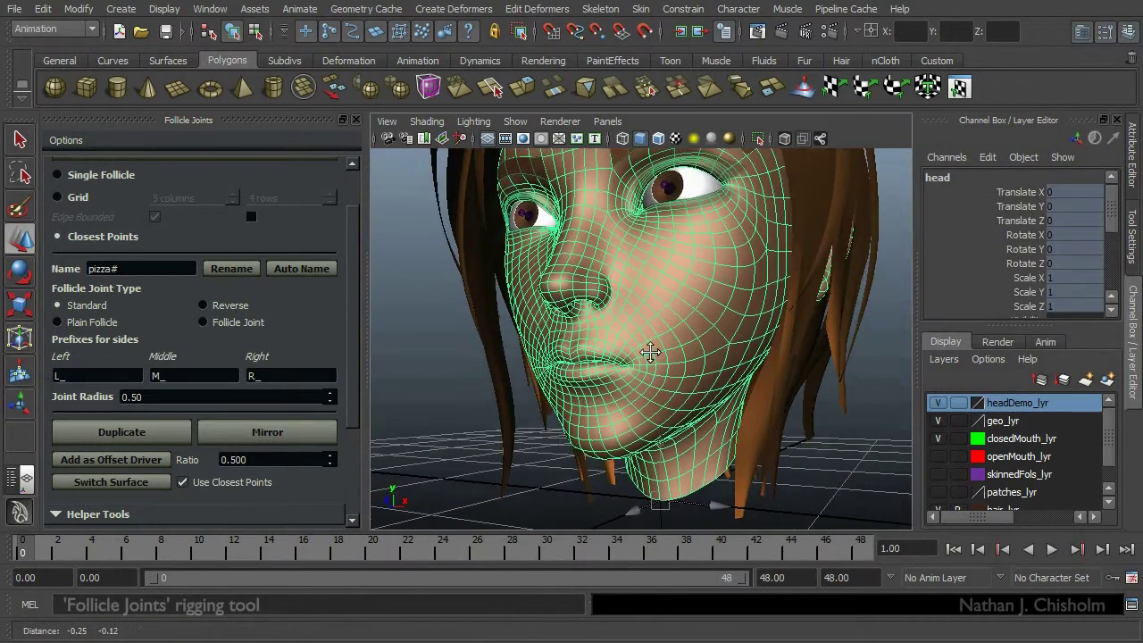
alt+right_drag(652, 357, 732, 355)
alt+drag(732, 354, 661, 365)
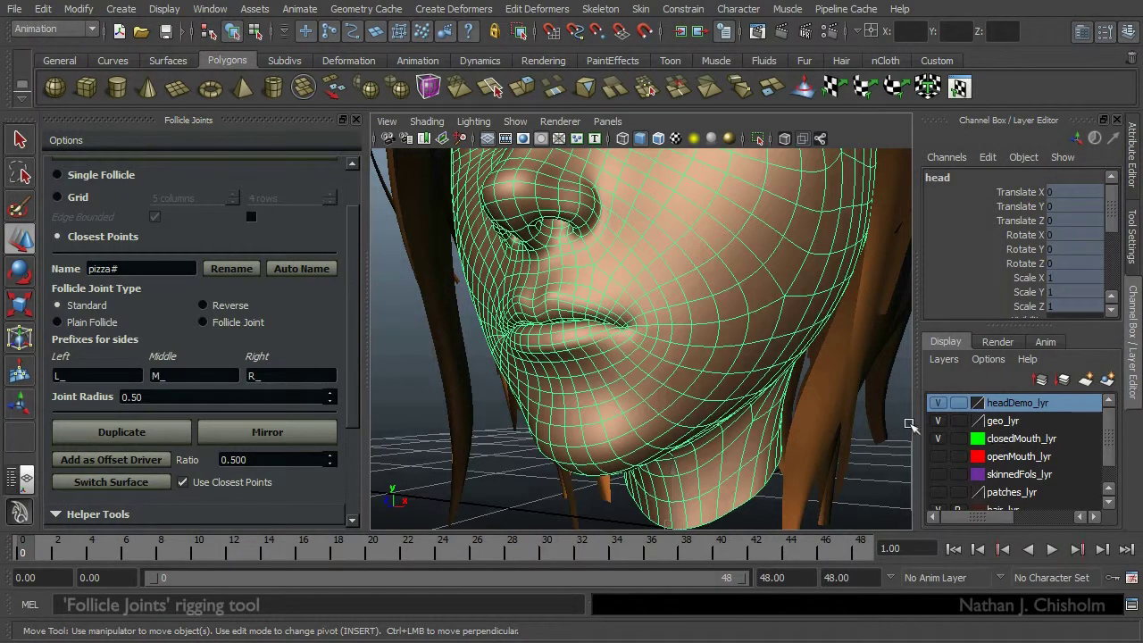
- Close the Follicle Joints window, show the Outliner beside the perspective view, and make patches_lyr visible
click(356, 119)
key(space)
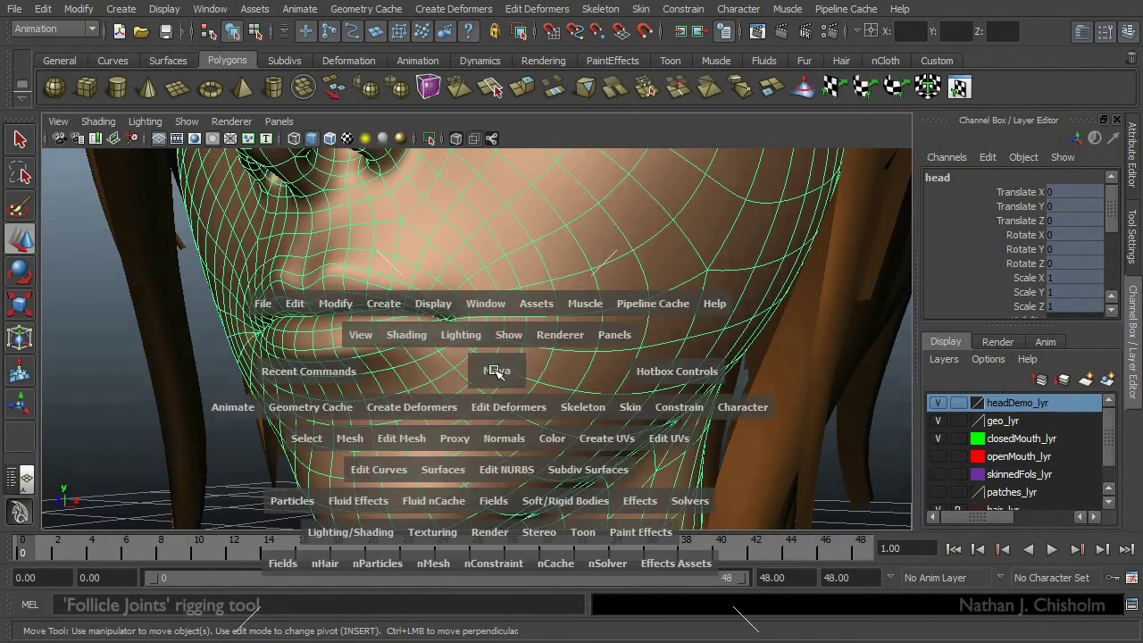
drag(1114, 432, 1113, 444)
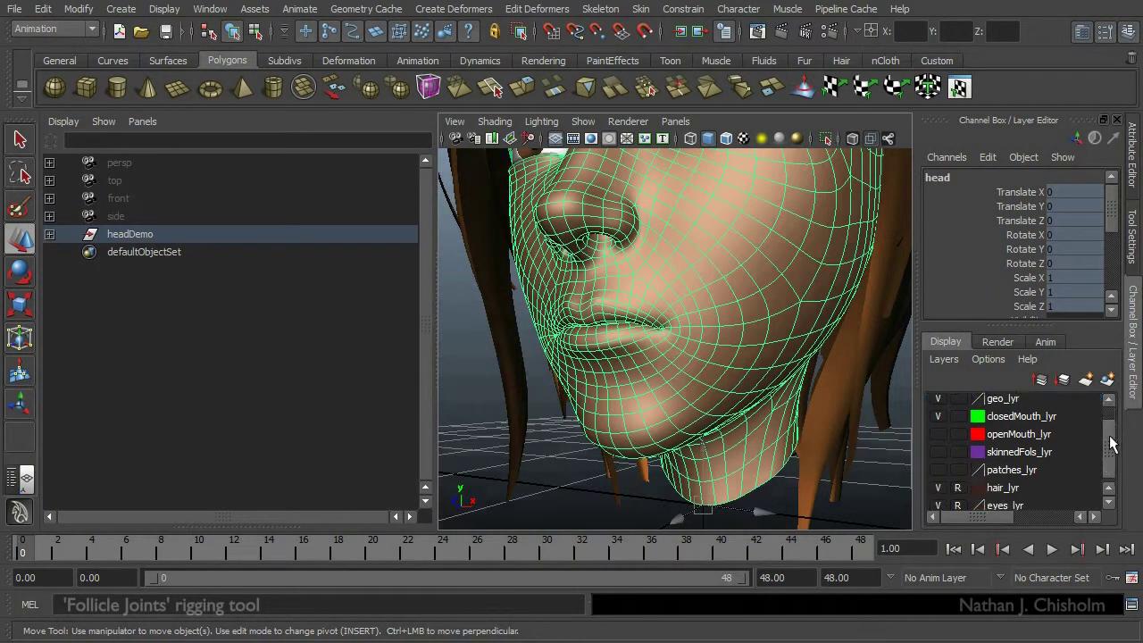
click(940, 470)
- Select the skullJaw surface and expand the headDemo and surfacePatches groups to reveal it in the hierarchy
alt+right_drag(750, 355, 624, 278)
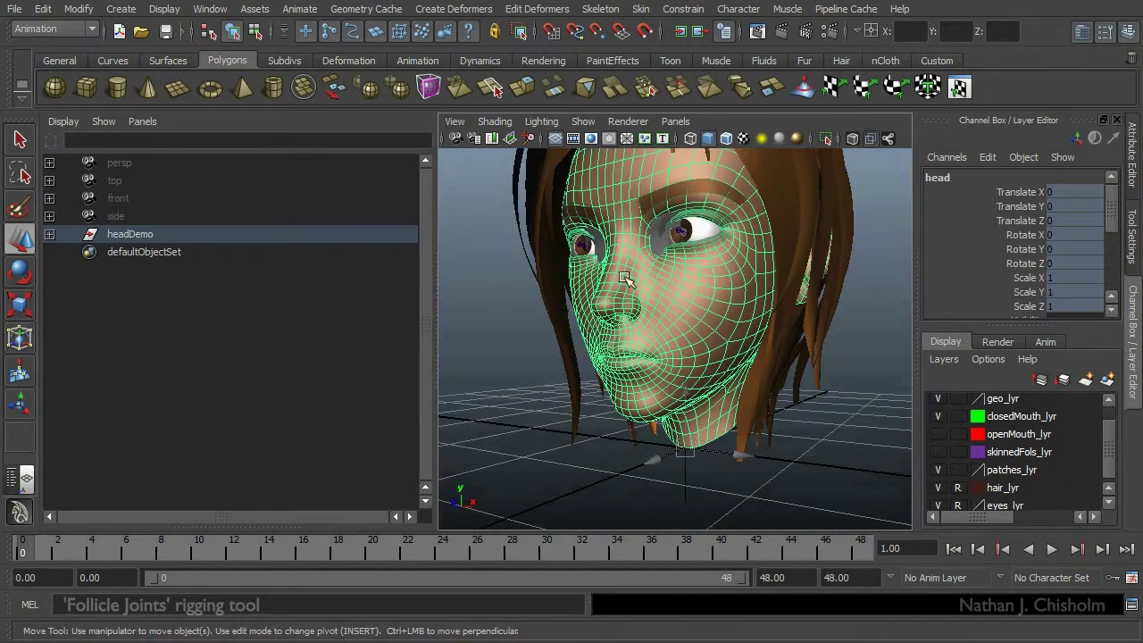
click(660, 245)
click(50, 234)
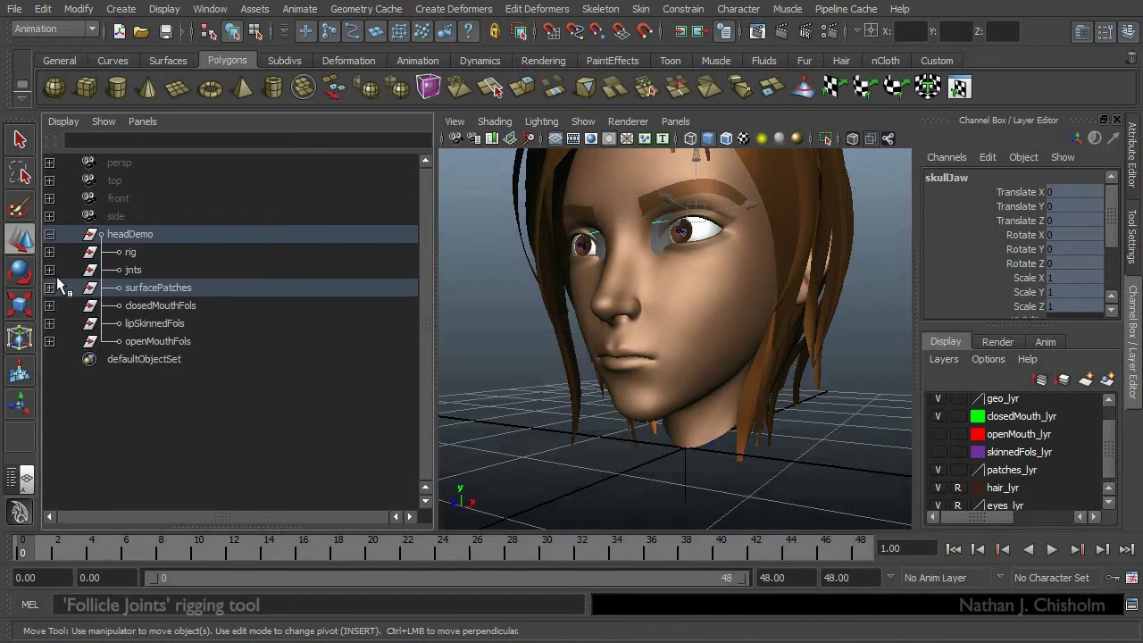
click(50, 286)
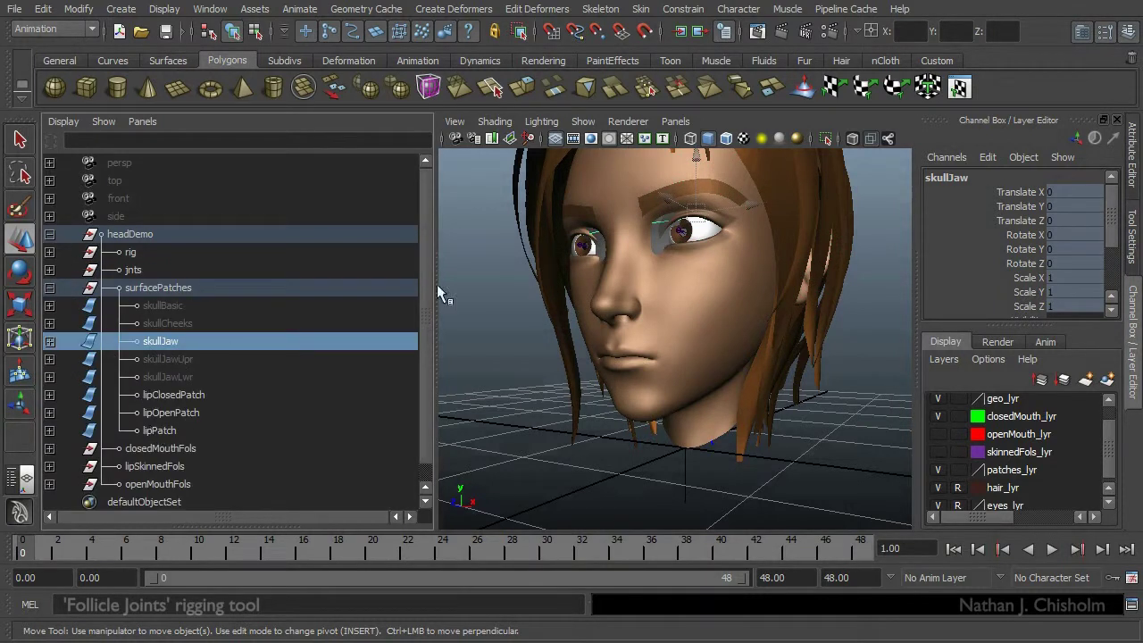
- Turn on X-ray shading and examine the skullJaw surface and lip patch inside the head
click(853, 138)
mouse_move(702, 270)
alt+mouse_down()
mouse_move(802, 266)
mouse_move(777, 277)
mouse_move(758, 339)
mouse_move(650, 339)
mouse_move(772, 359)
alt+mouse_up()
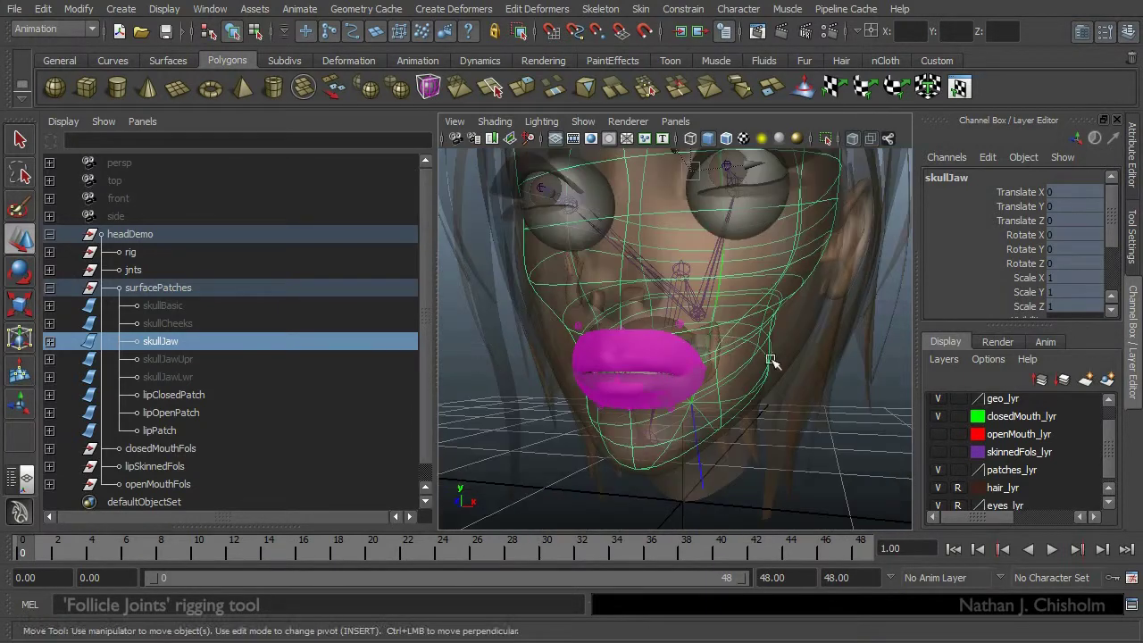
alt+drag(703, 377, 616, 317)
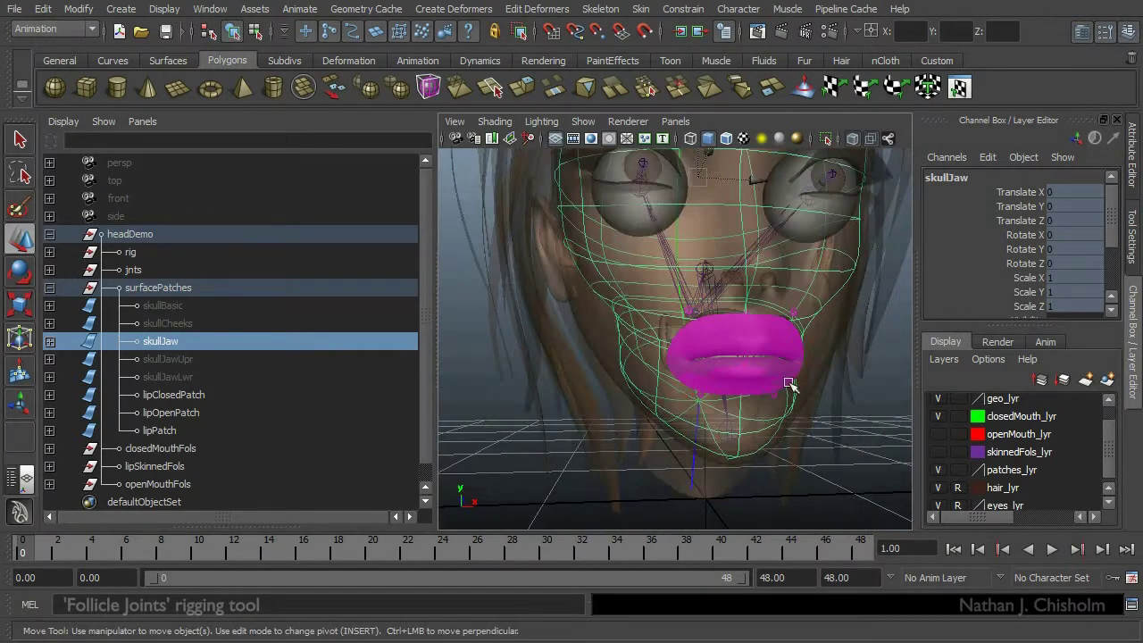
alt+drag(790, 384, 538, 323)
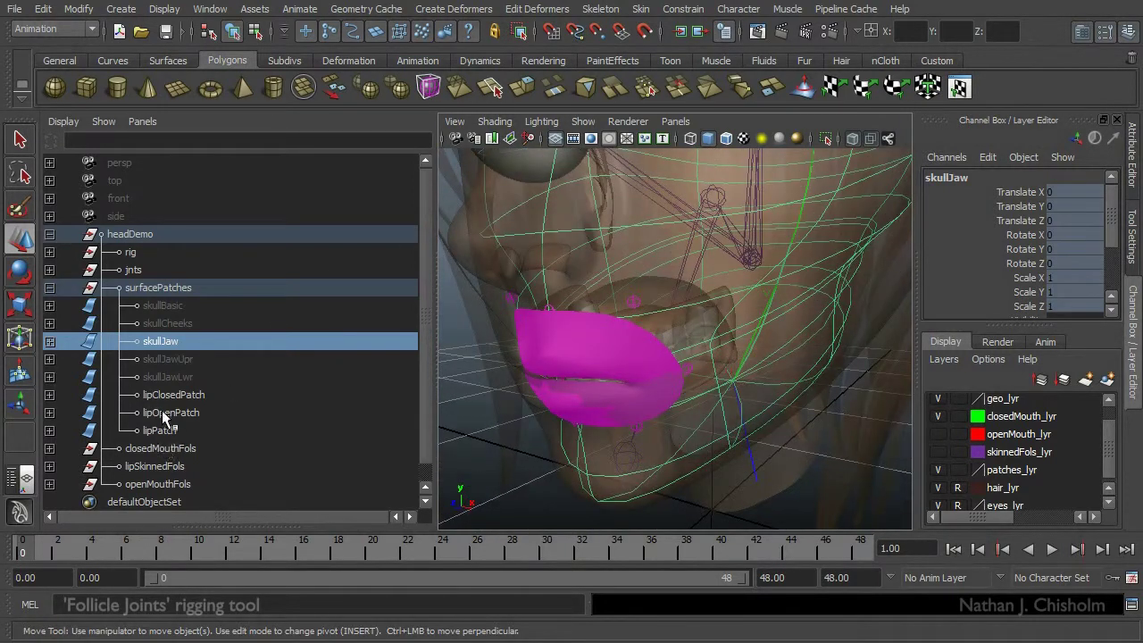
- Select closedMouthFols together with skullJaw and isolate them in the view
click(169, 448)
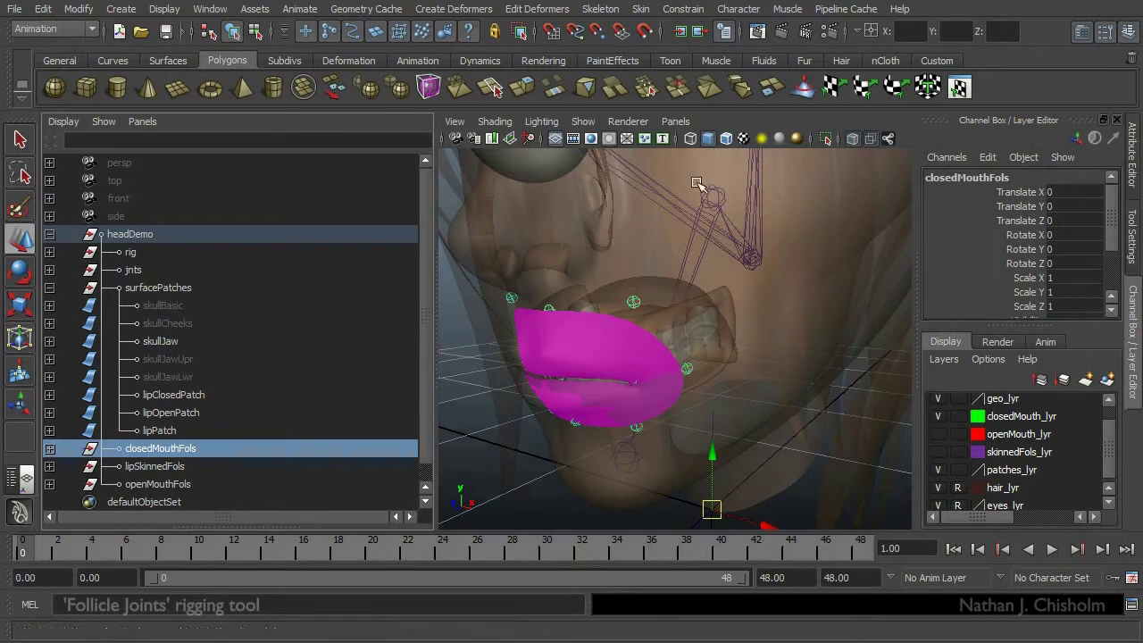
ctrl+click(166, 341)
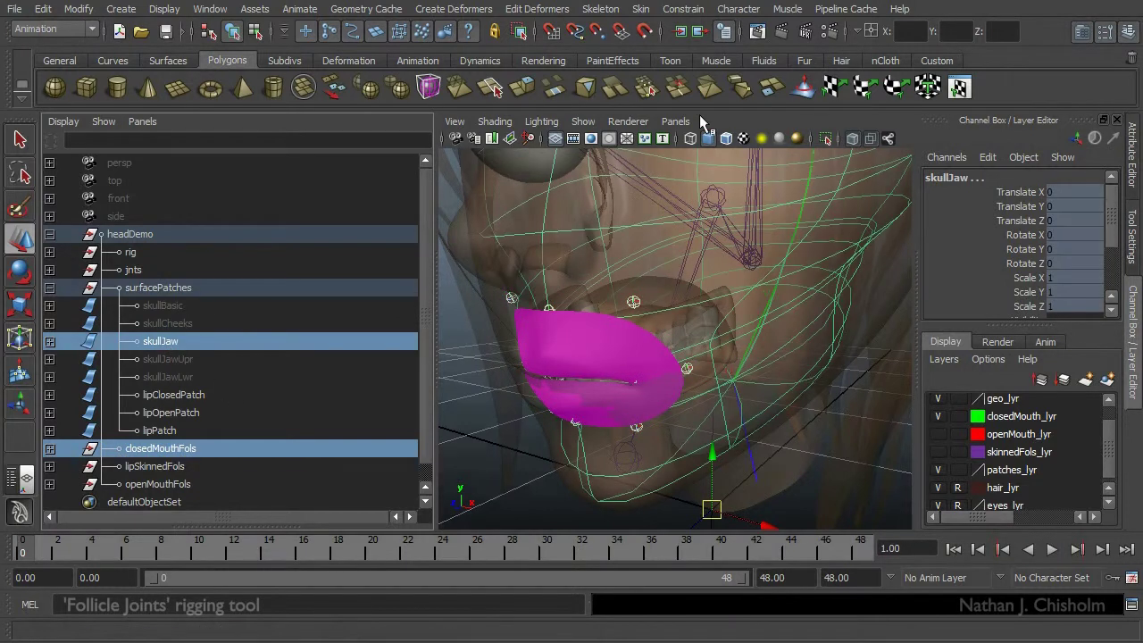
click(823, 143)
scroll(812, 178, down, 3)
alt+drag(808, 177, 748, 175)
- Select one of the mouth follicles and slide it across the isolated skullJaw surface using its offset attributes
click(713, 312)
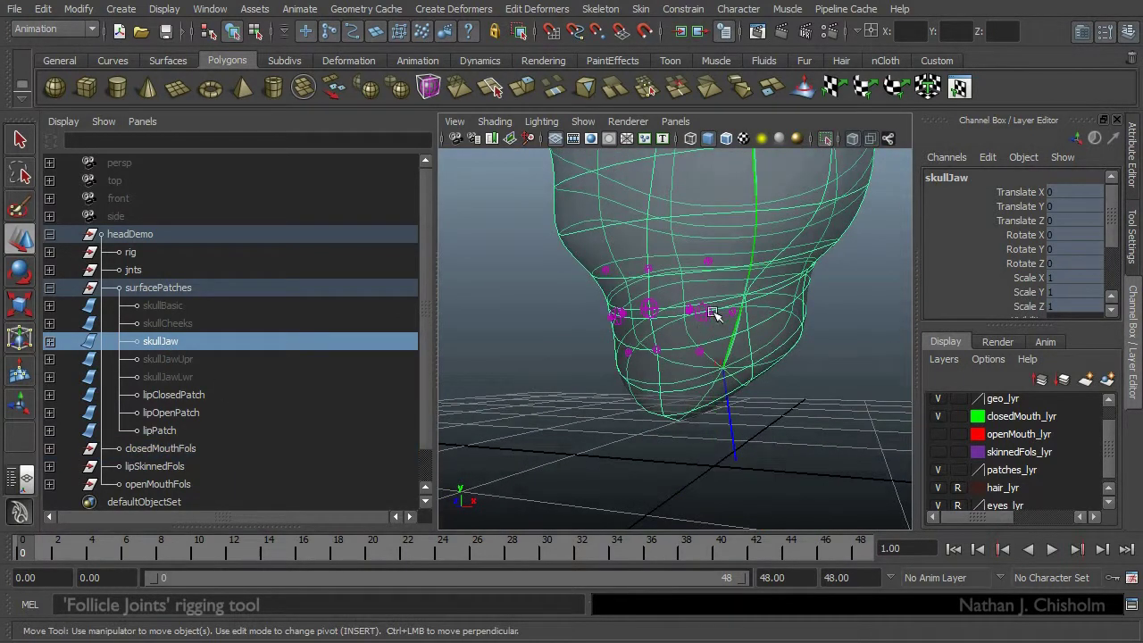
click(706, 312)
alt+drag(706, 315, 713, 323)
alt+right_drag(712, 323, 729, 340)
alt+middle_drag(730, 339, 716, 350)
drag(1109, 198, 1110, 217)
click(1027, 266)
middle_drag(830, 291, 869, 298)
click(1026, 281)
alt+right_drag(675, 316, 697, 325)
- Select lipPatch, turn off the isolated display, and examine the lip surface over the mouth
click(161, 430)
key(w)
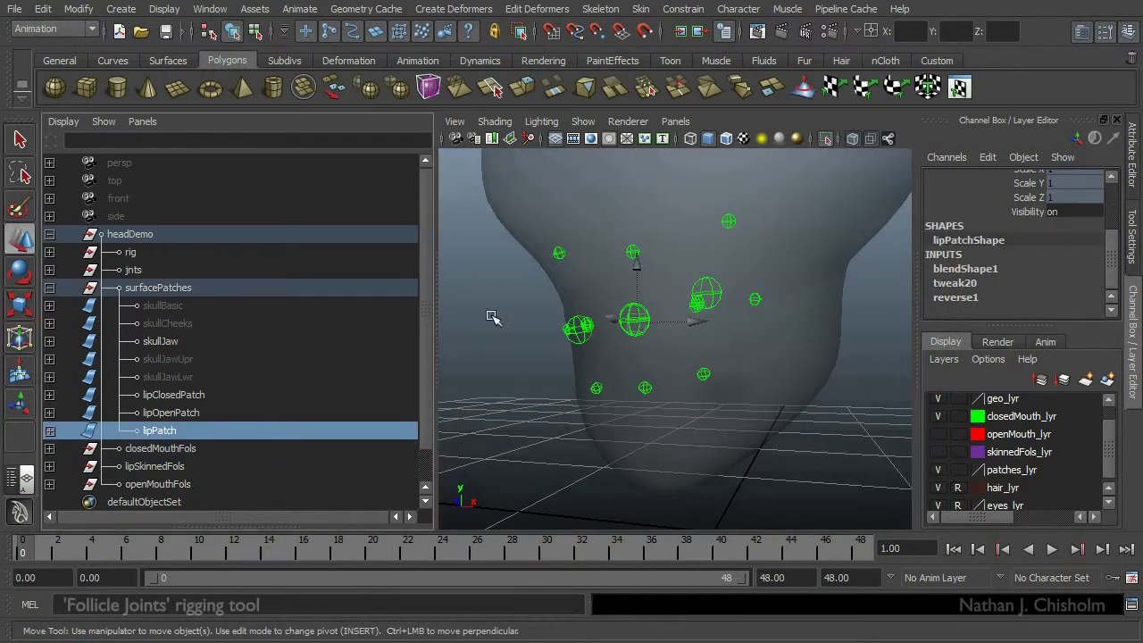
click(826, 138)
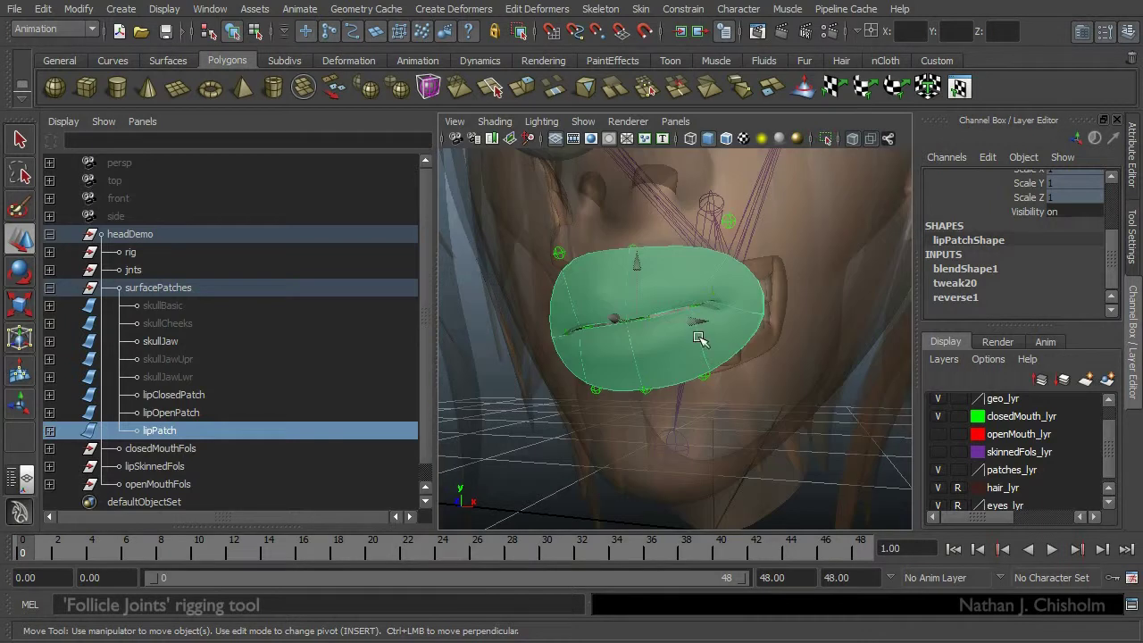
alt+right_drag(704, 324, 719, 330)
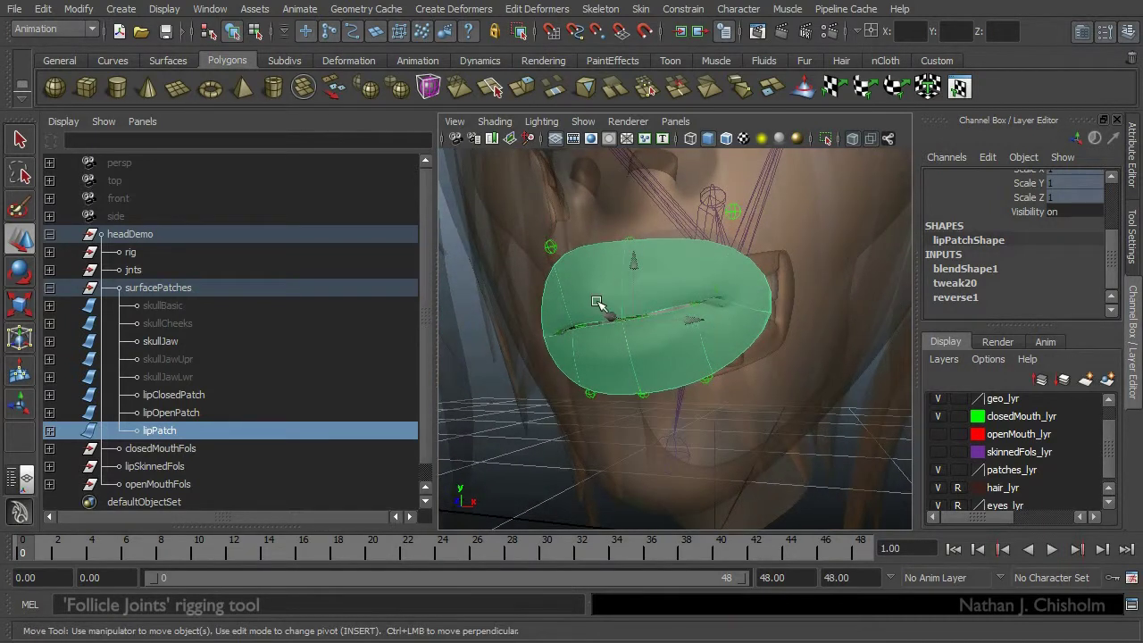
alt+drag(687, 319, 711, 316)
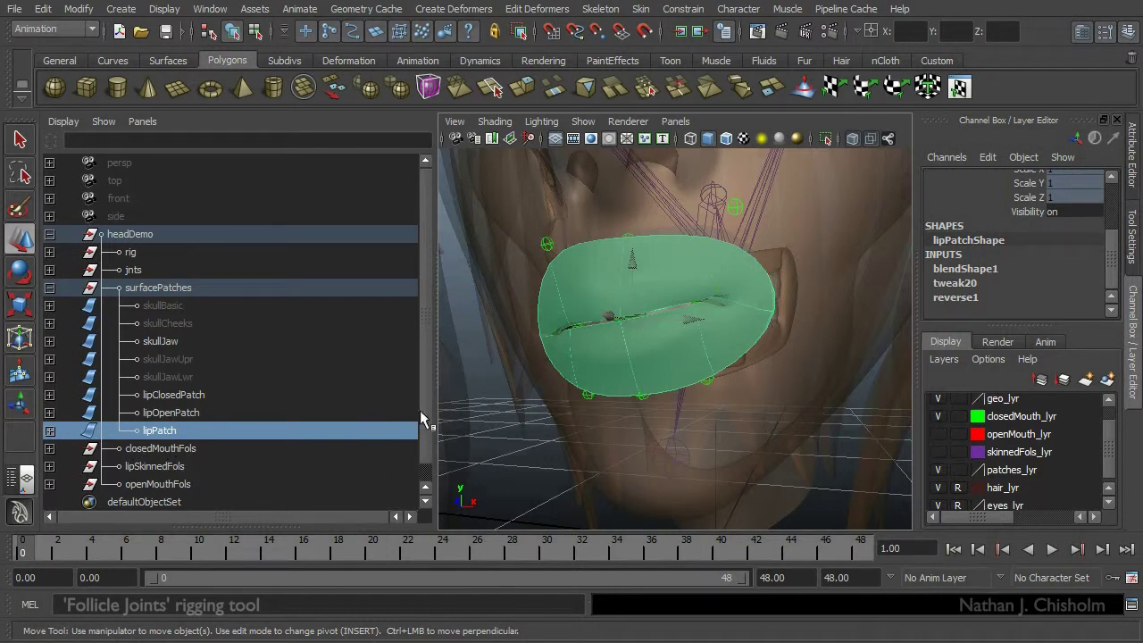
- Turn off X-ray shading, show skinnedFols_lyr, and view the lipSkinnedFols group in isolation before restoring the full head
click(850, 141)
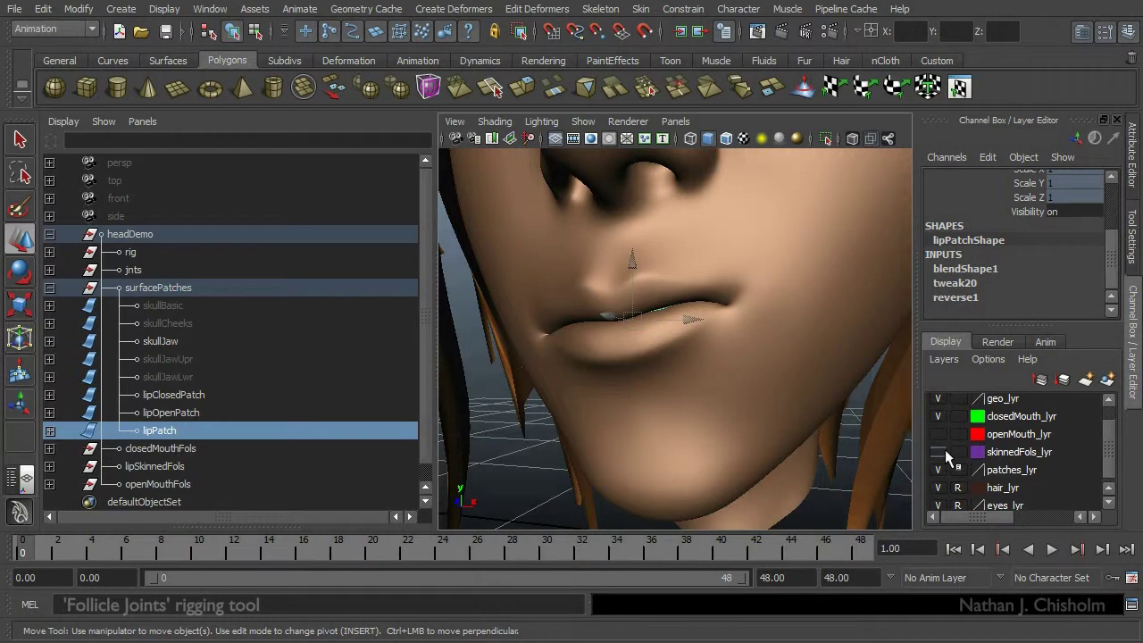
click(167, 471)
click(825, 138)
alt+drag(754, 254, 762, 282)
click(825, 140)
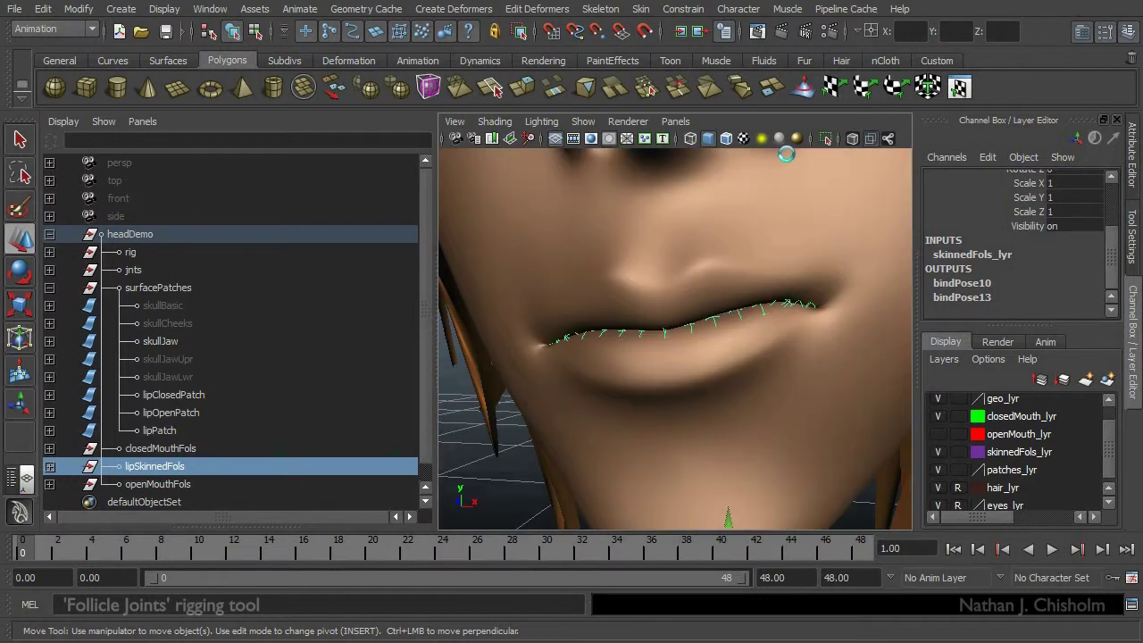
- Turn on X-ray joints and examine the skinned follicle joints around the lips
click(888, 140)
alt+right_drag(801, 309, 767, 304)
alt+drag(767, 303, 719, 303)
alt+right_drag(720, 303, 685, 301)
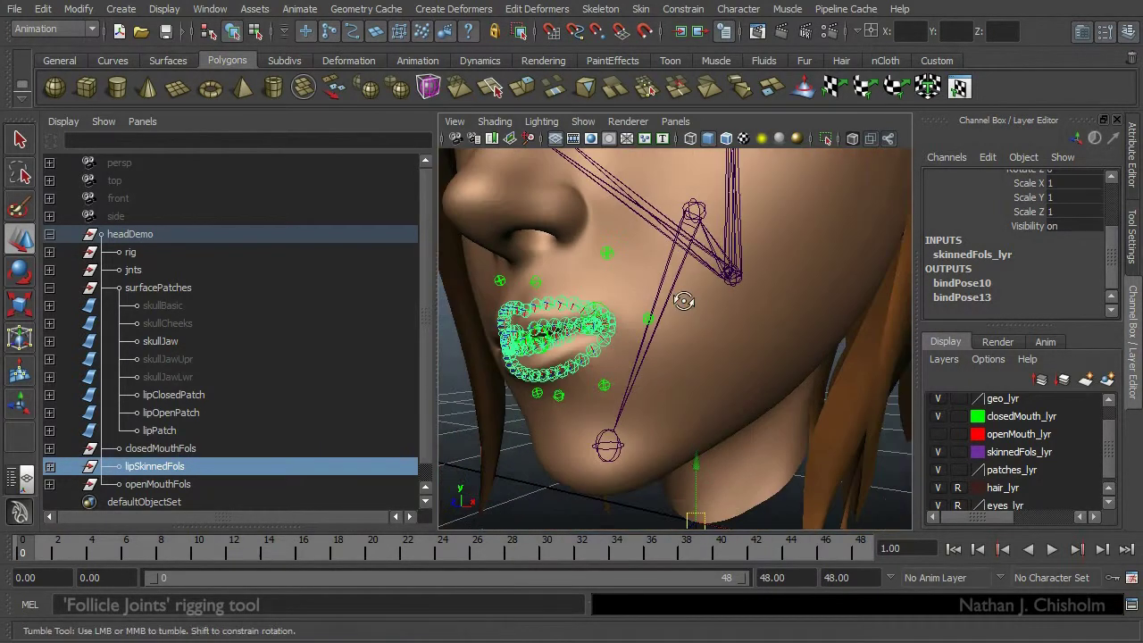
alt+drag(685, 301, 638, 333)
alt+right_drag(638, 341, 675, 351)
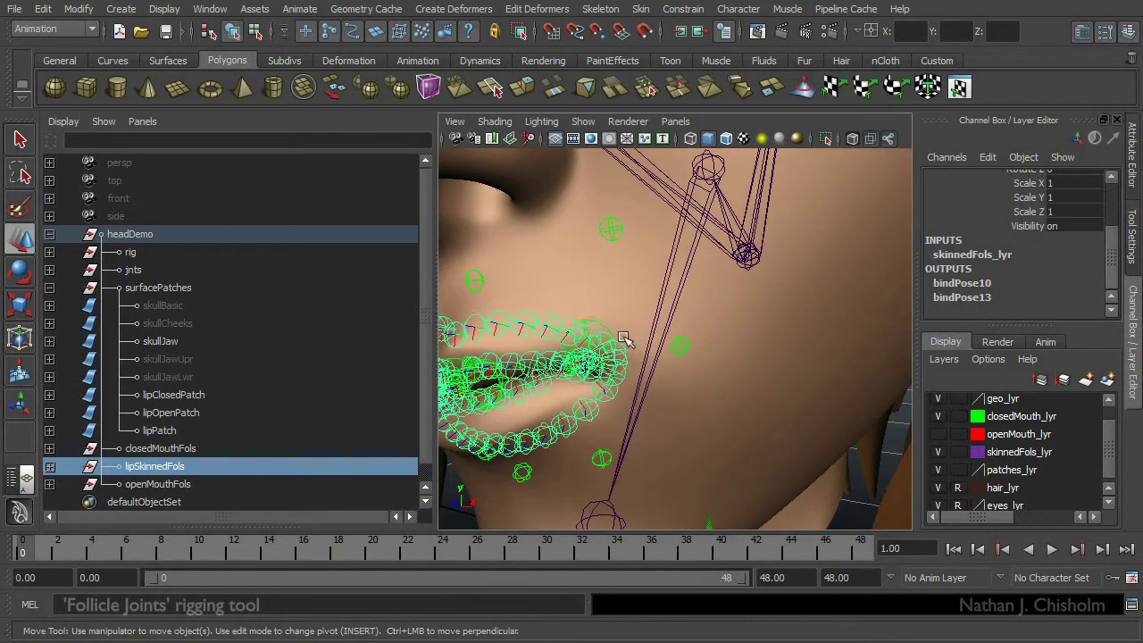
- Select the closed-mouth follicle at the corner of the lips and set its Offset U to -0.35 and Offset V to 0.19
click(623, 340)
alt+drag(624, 339, 538, 344)
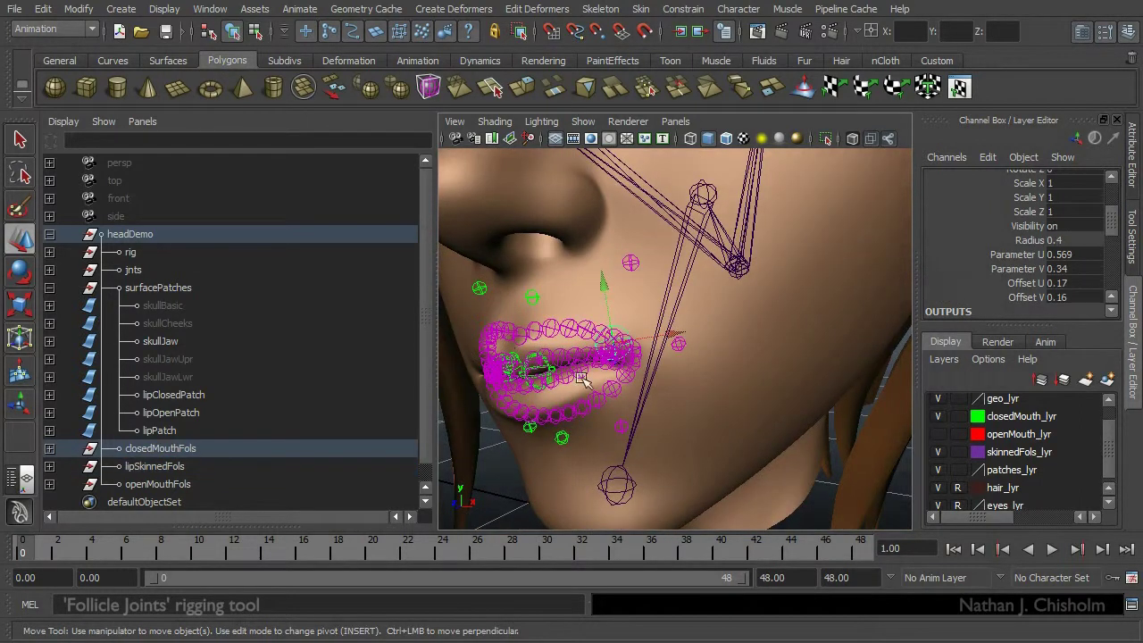
alt+drag(582, 379, 546, 336)
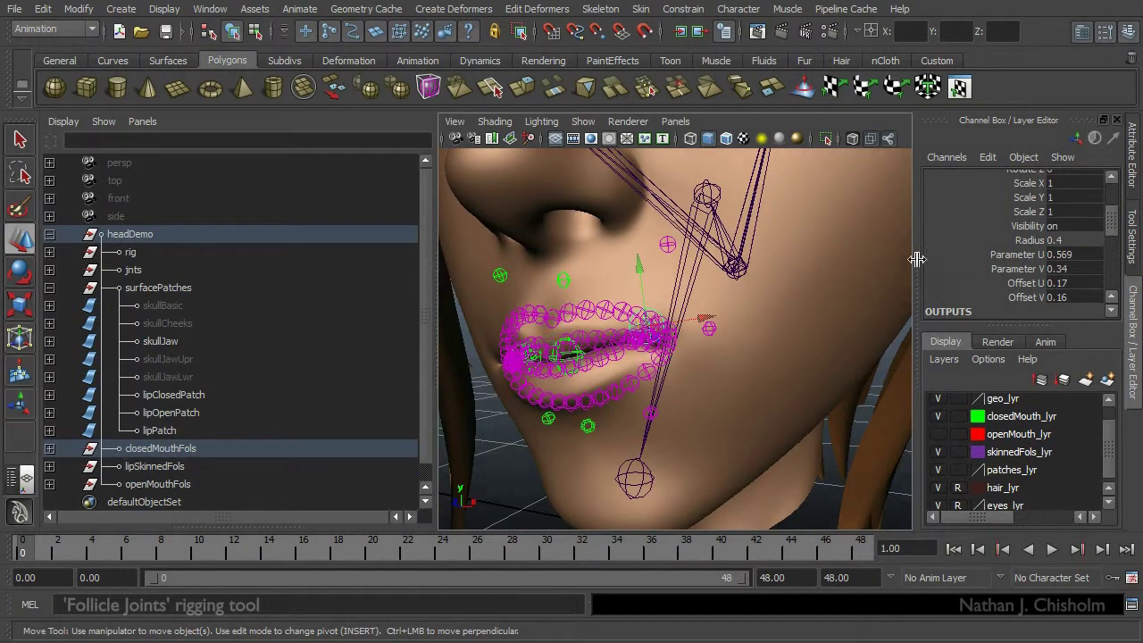
click(1016, 283)
middle_drag(789, 322, 764, 331)
alt+right_drag(763, 332, 725, 340)
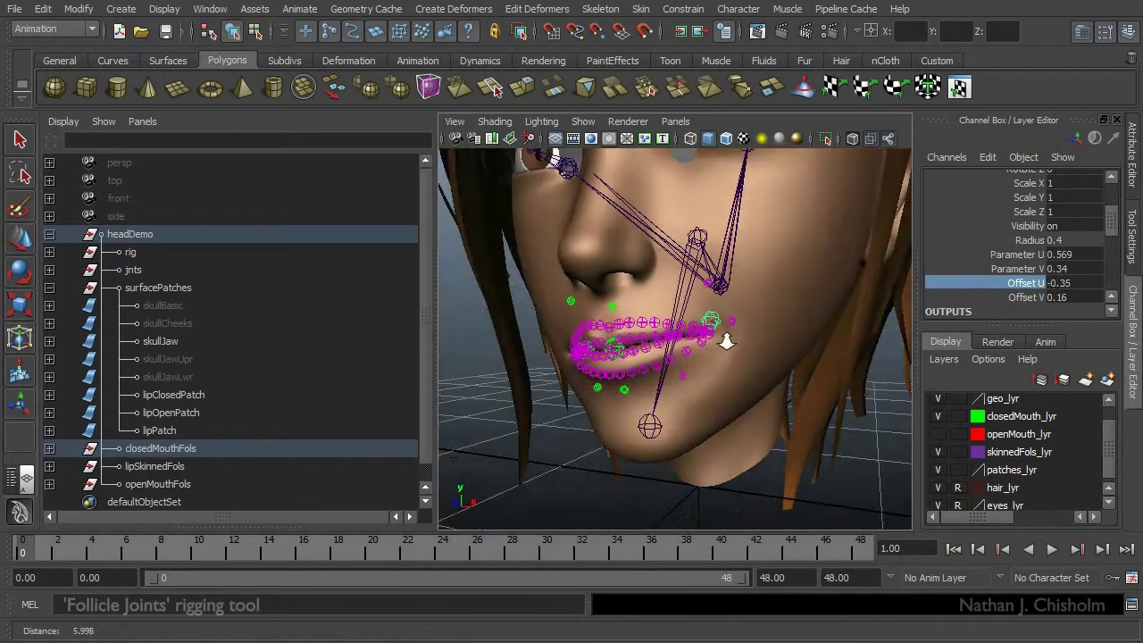
click(1029, 297)
mouse_move(863, 318)
middle_down()
mouse_move(814, 324)
mouse_move(862, 317)
mouse_move(852, 323)
middle_up()
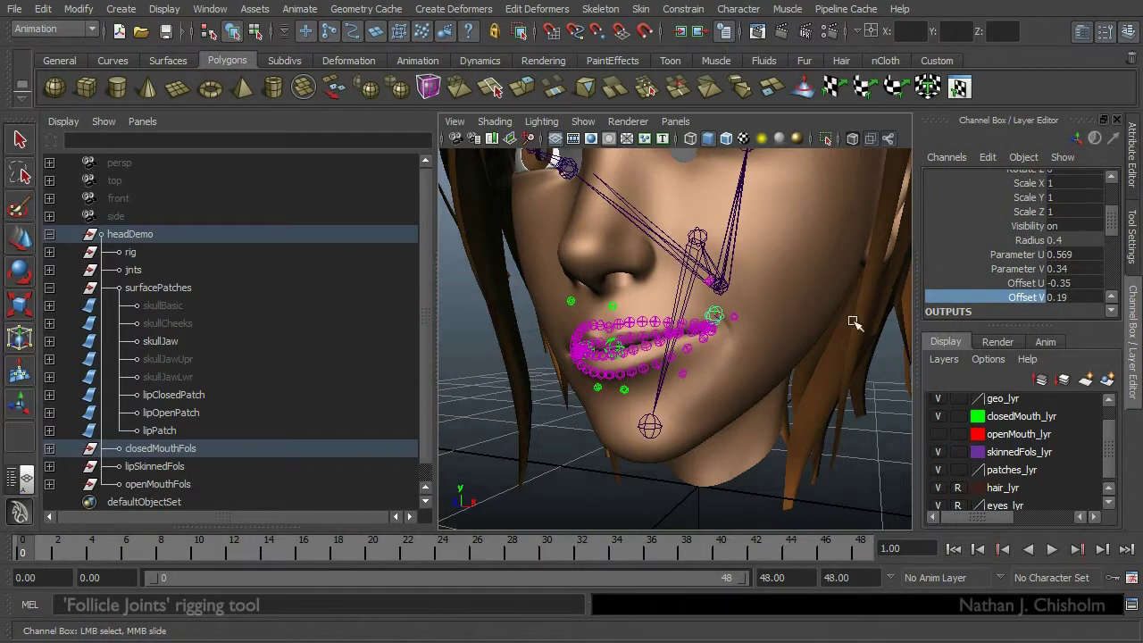
- Turn off X-ray joints and raise the mouth-corner follicle's Offset V to 0.25
click(888, 140)
alt+drag(734, 241, 747, 244)
mouse_move(747, 245)
alt+right_down()
mouse_move(697, 239)
mouse_move(730, 258)
alt+right_up()
alt+middle_drag(730, 258, 752, 278)
click(998, 284)
click(999, 298)
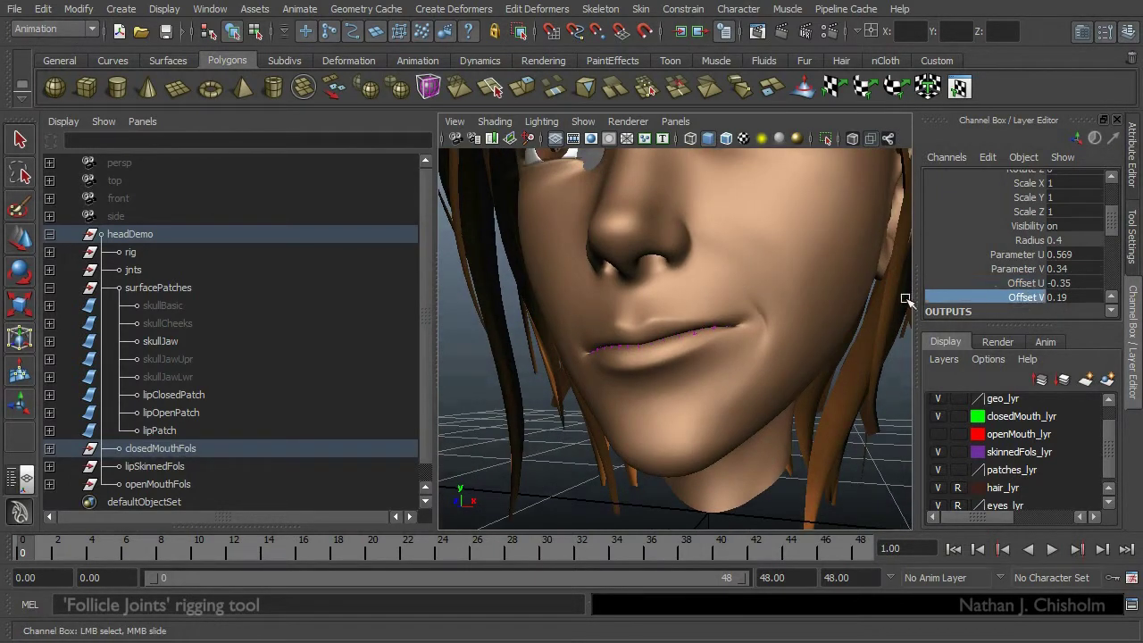
mouse_move(872, 303)
middle_down()
mouse_move(842, 309)
mouse_move(883, 306)
middle_up()
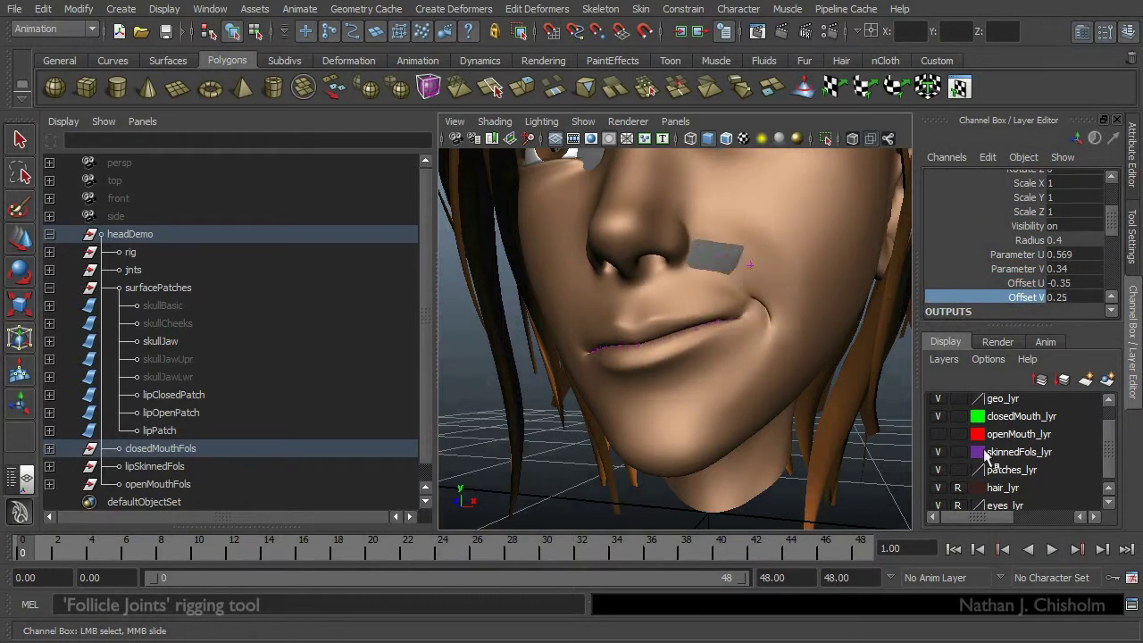
- Hide patches_lyr and set the mouth-corner follicle's Offset V to 0.21 and Offset U to -0.41
click(938, 472)
click(1008, 283)
click(1009, 295)
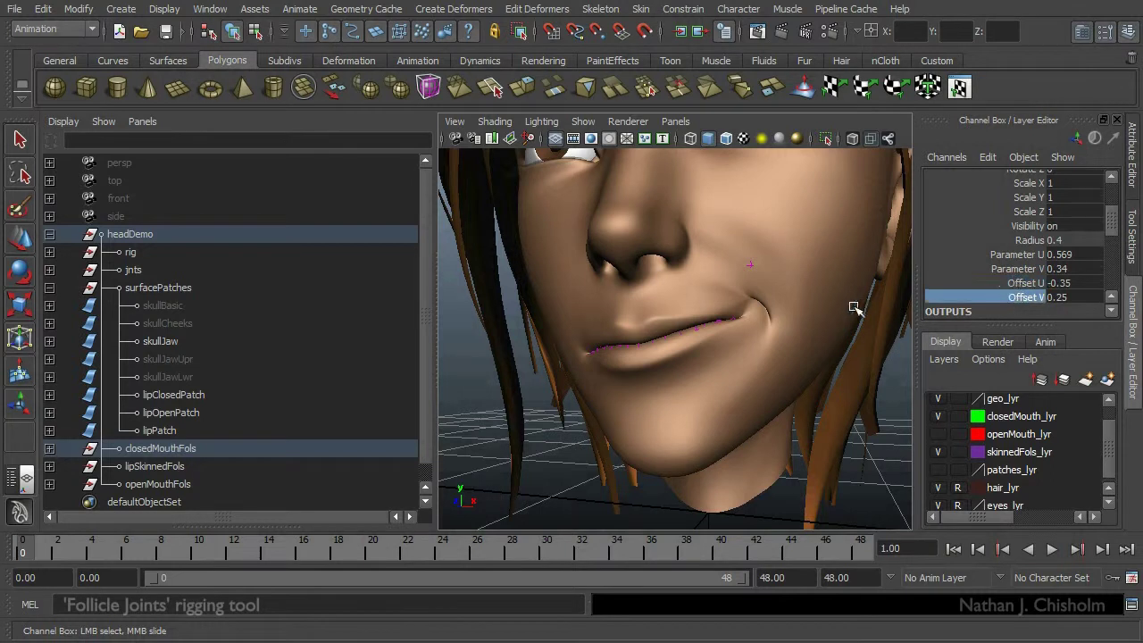
mouse_move(857, 309)
middle_down()
mouse_move(832, 313)
mouse_move(862, 315)
middle_up()
click(1027, 283)
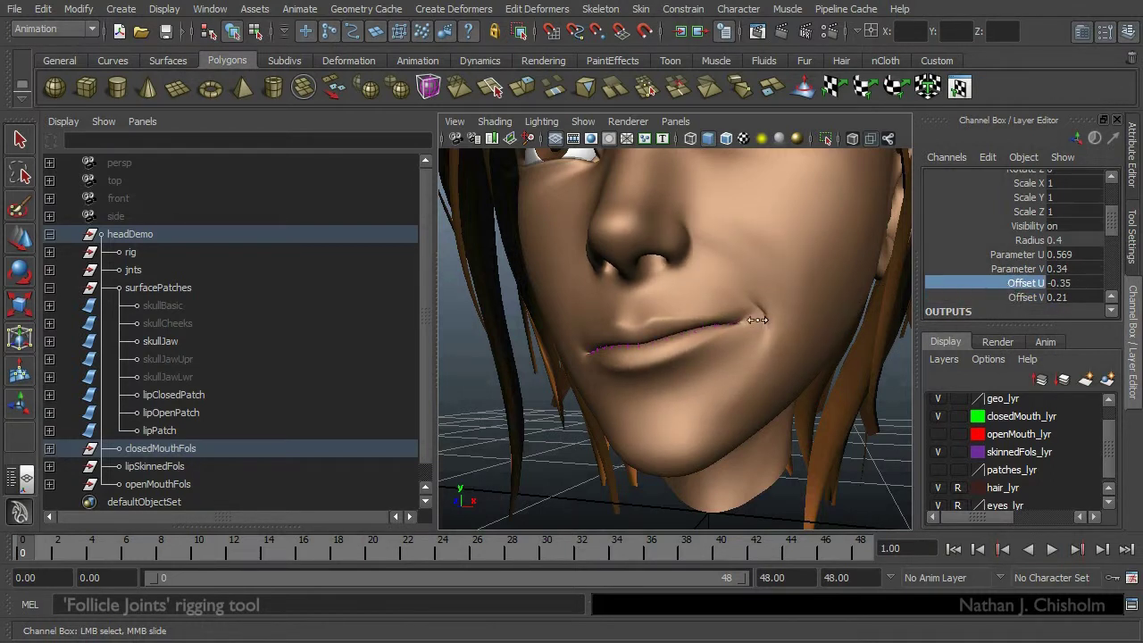
mouse_move(773, 321)
middle_down()
mouse_move(745, 323)
mouse_move(800, 332)
mouse_move(757, 332)
middle_up()
- Examine the one-sided smile from the side, the front and below, then close up at the lip corner and crease
alt+drag(760, 313, 659, 327)
alt+right_drag(659, 327, 615, 321)
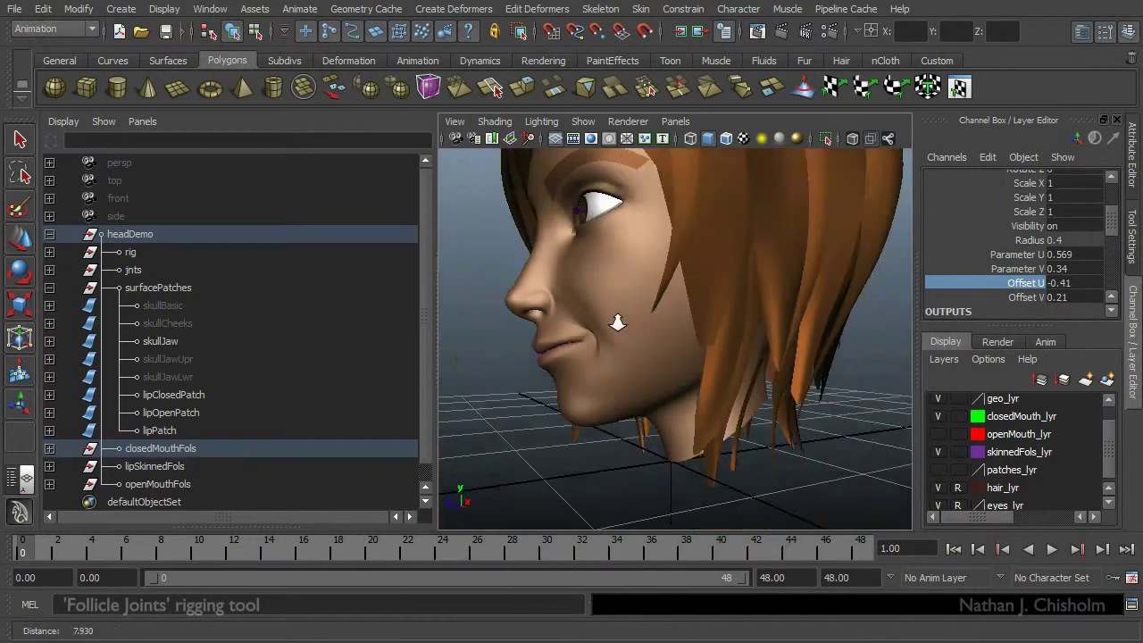
alt+drag(615, 321, 770, 333)
mouse_move(738, 336)
alt+right_down()
mouse_move(816, 357)
mouse_move(742, 350)
alt+right_up()
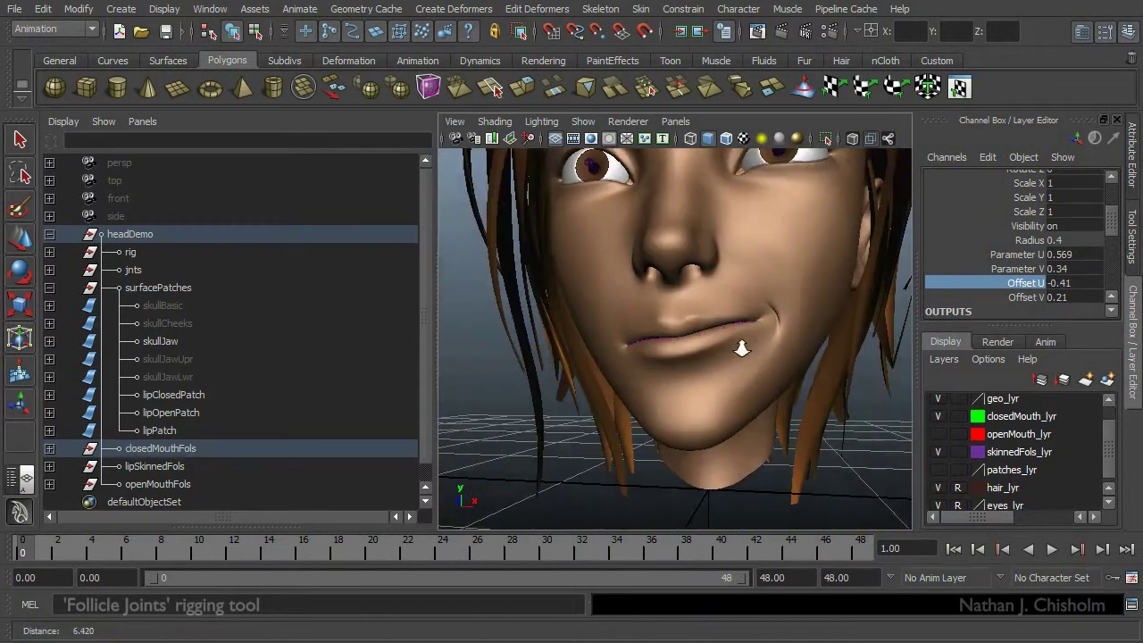
alt+drag(749, 349, 703, 340)
alt+right_drag(704, 340, 796, 201)
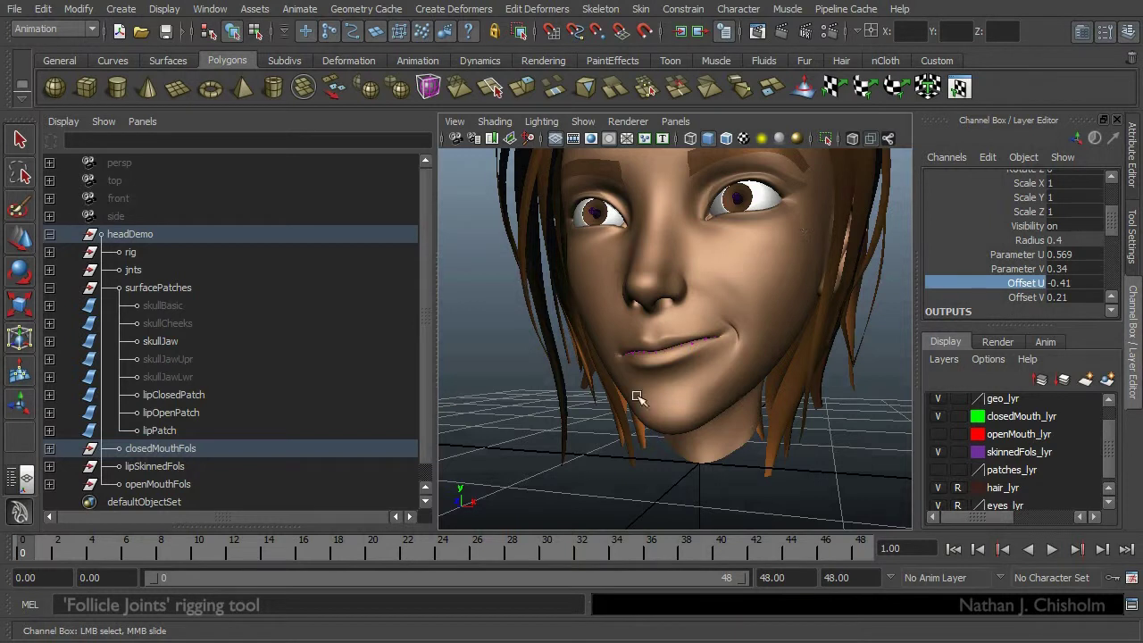
alt+drag(683, 407, 726, 395)
alt+right_drag(726, 395, 674, 374)
alt+drag(674, 374, 675, 273)
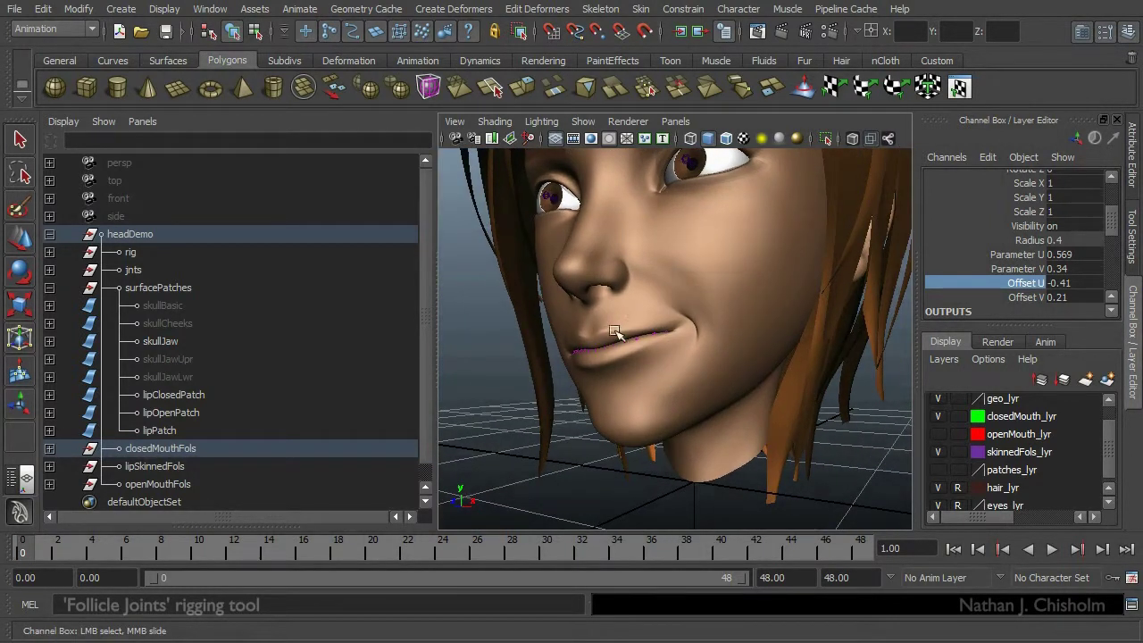
alt+drag(623, 335, 640, 368)
alt+right_drag(640, 368, 688, 391)
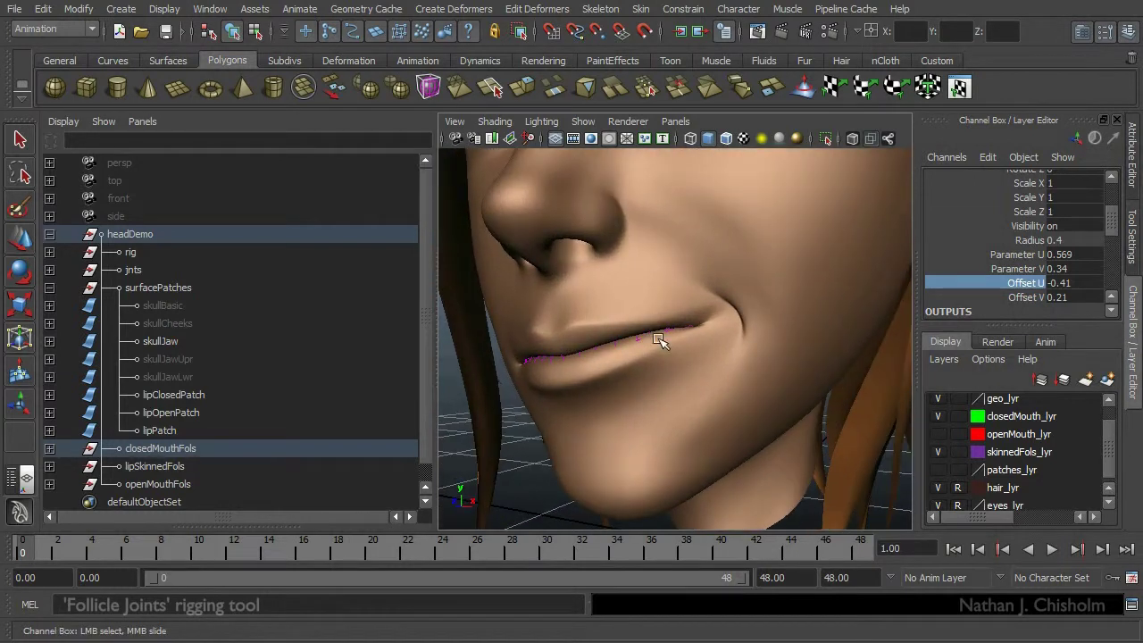
alt+right_drag(650, 330, 643, 334)
alt+drag(643, 334, 661, 349)
alt+right_drag(661, 349, 641, 346)
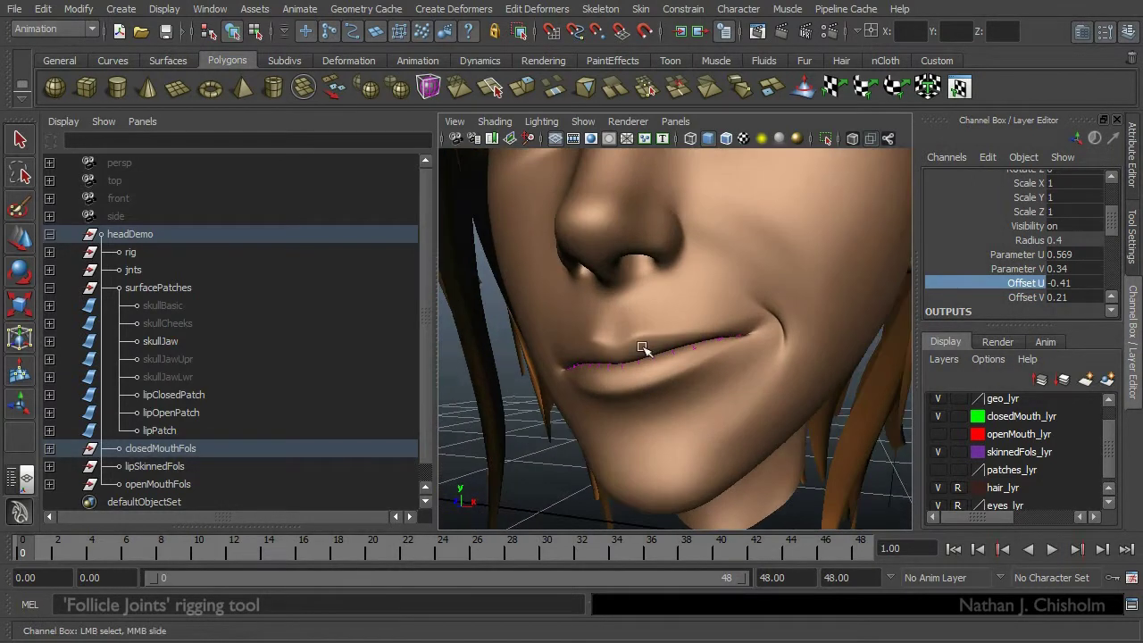
alt+drag(663, 351, 681, 375)
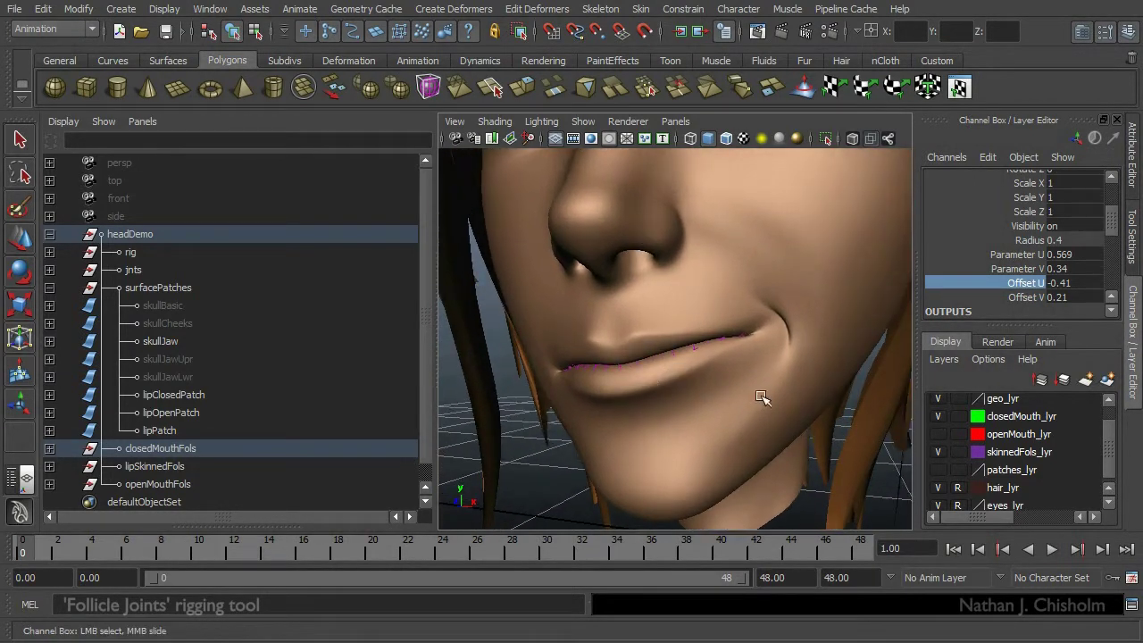
alt+right_drag(765, 395, 750, 397)
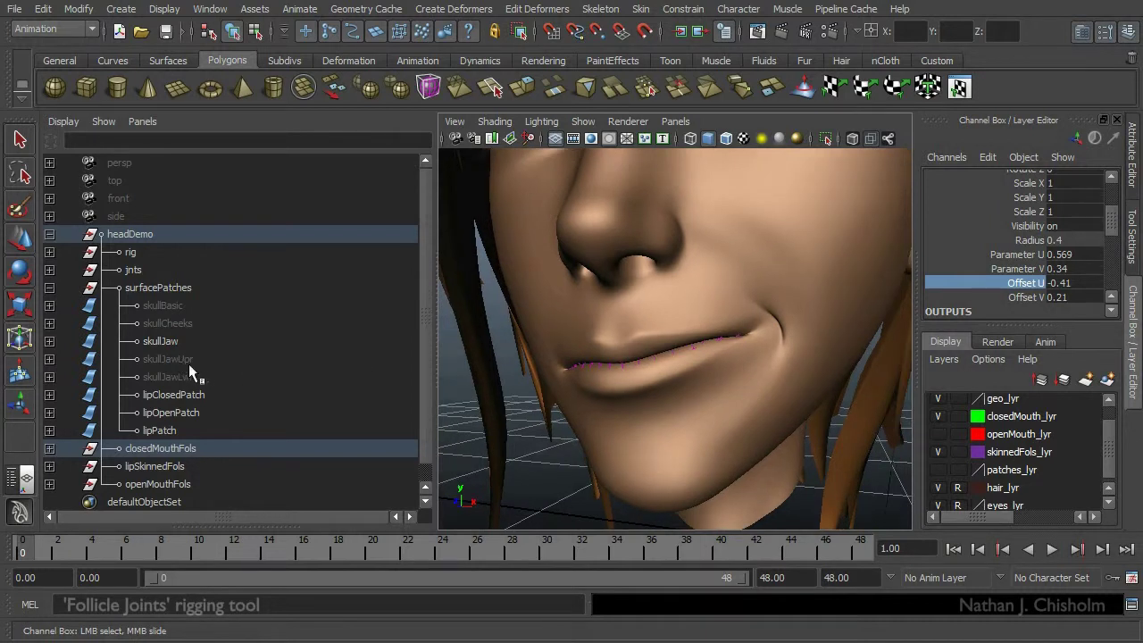
- Select lipPatch and examine the closed lips together with the surrounding face
click(211, 431)
key(w)
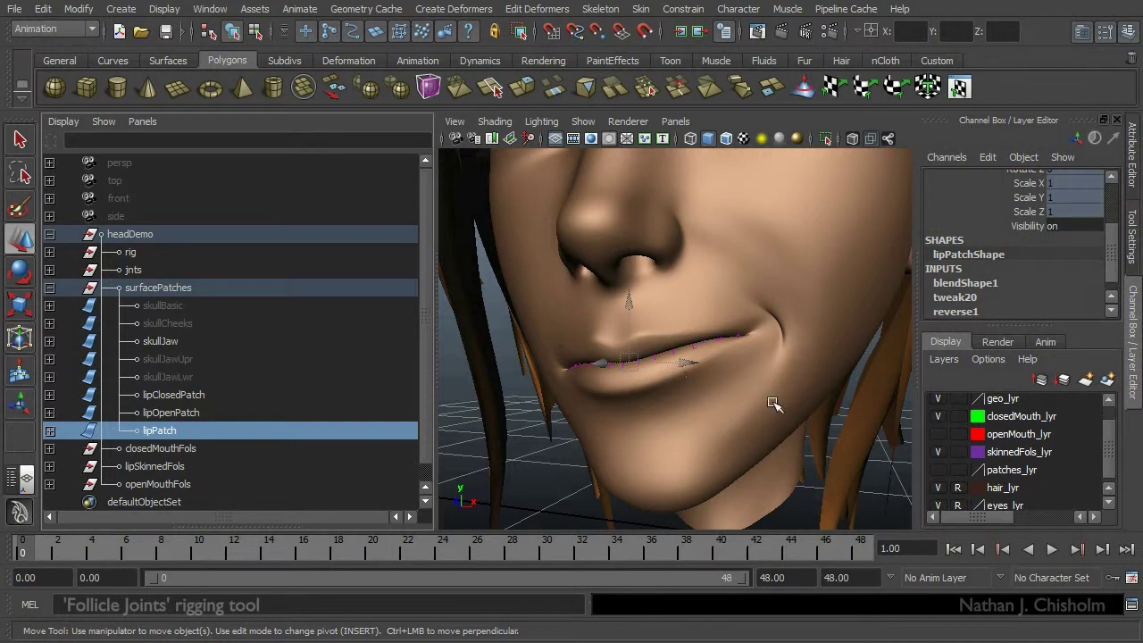
alt+right_drag(773, 402, 699, 400)
alt+drag(699, 400, 669, 396)
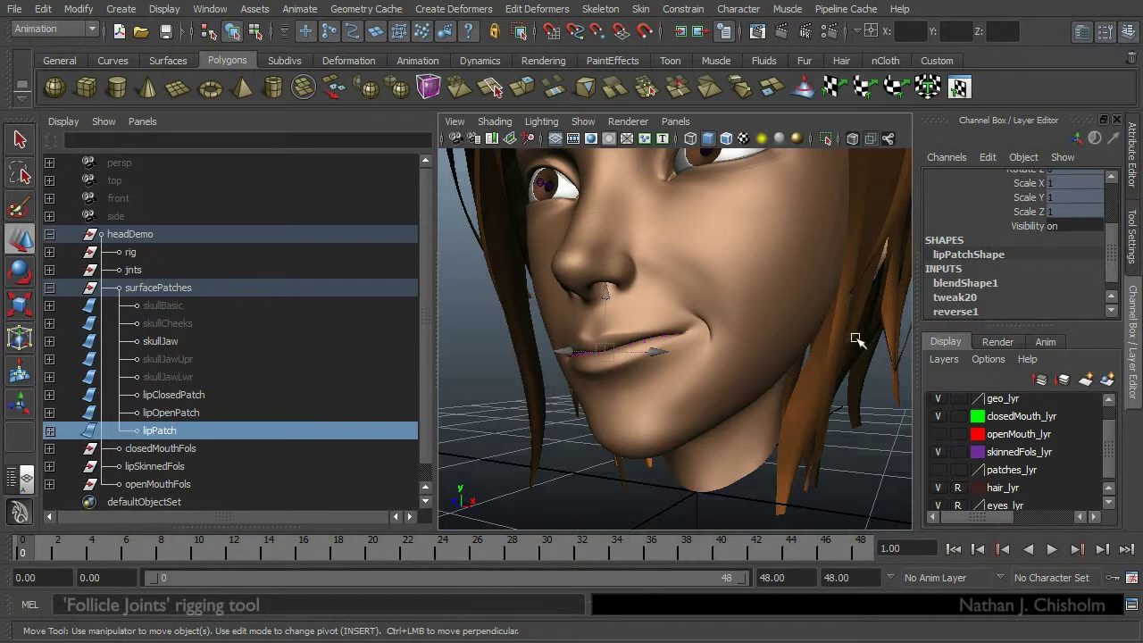
alt+drag(748, 341, 660, 396)
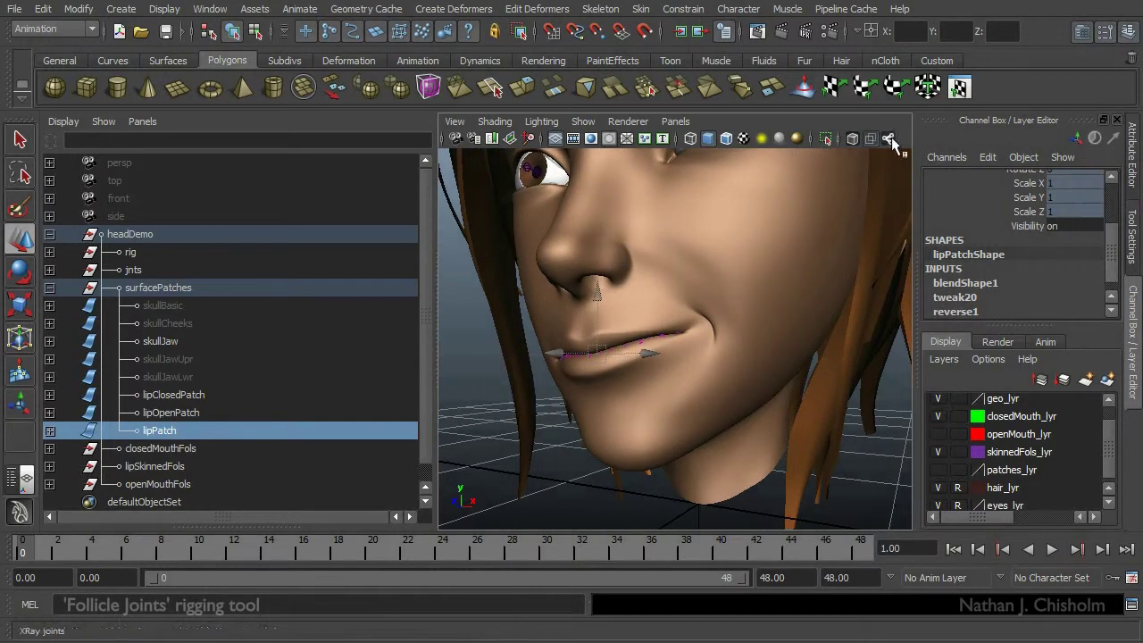
- Turn on X-ray joints, rotate the jaw joint downward to open the mouth, and hide the X-ray joints again
click(888, 138)
click(660, 394)
click(658, 370)
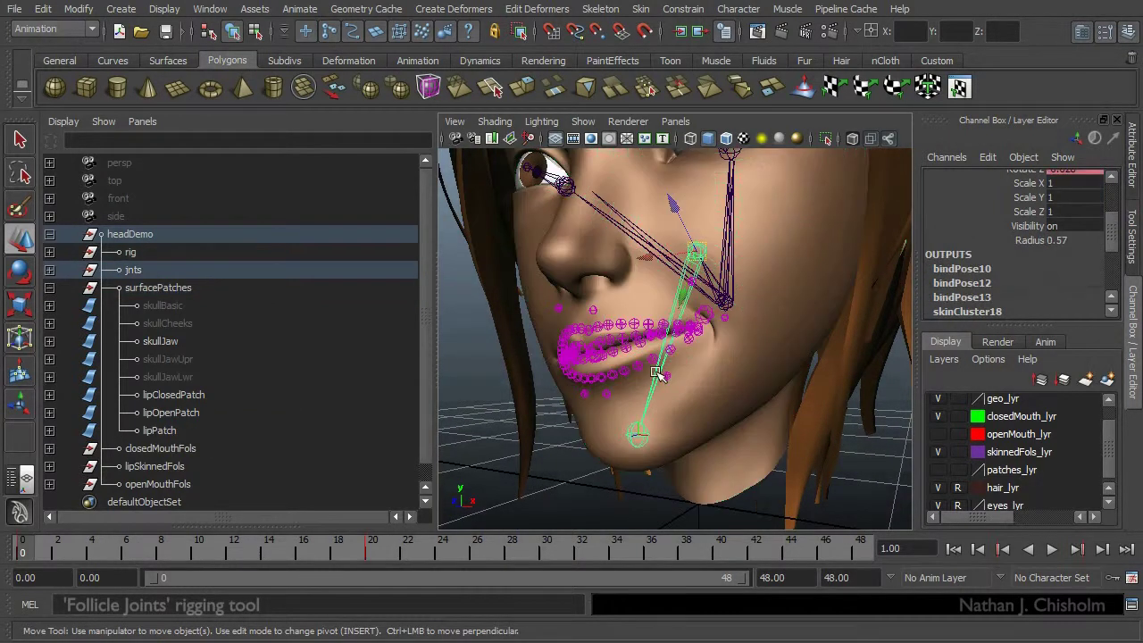
key(e)
drag(658, 259, 629, 328)
click(888, 138)
alt+right_drag(629, 329, 681, 324)
alt+drag(681, 324, 706, 295)
- Select lipPatch and set the lipClosedPatch weight of blendShape1 to 1 to seal the lips over the open jaw
click(169, 430)
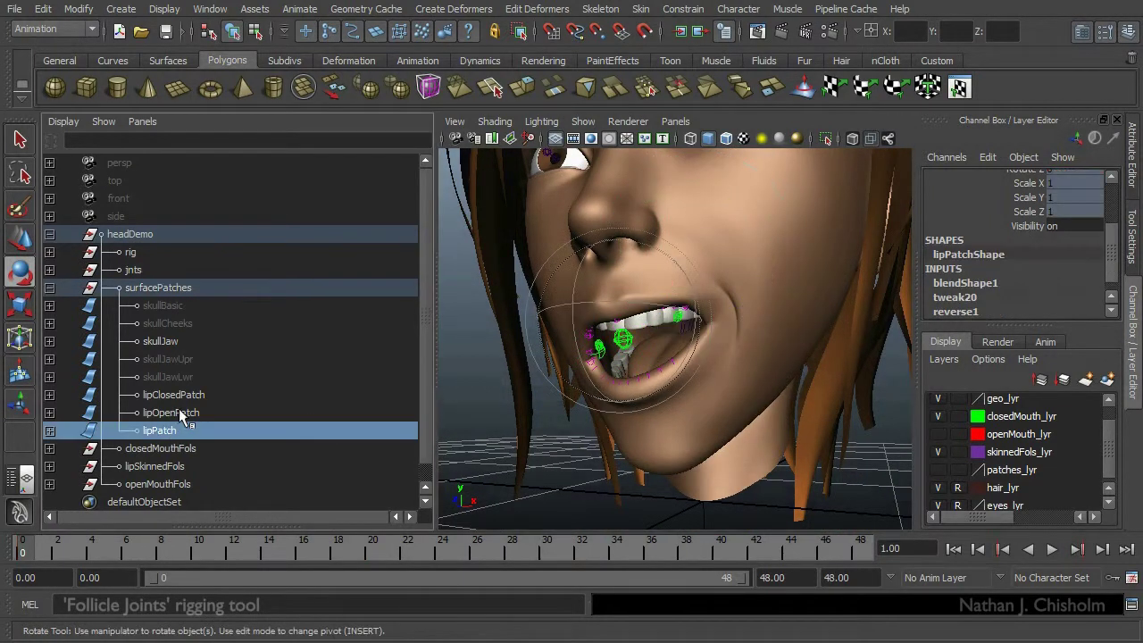
click(179, 413)
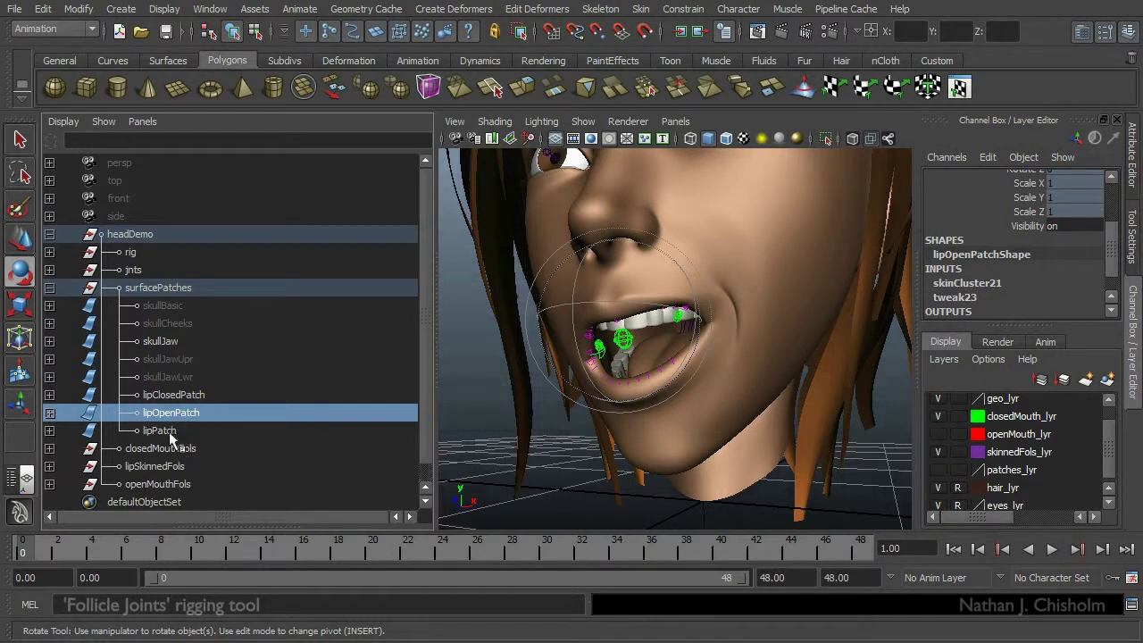
click(170, 430)
click(969, 284)
click(962, 298)
middle_drag(774, 335, 855, 344)
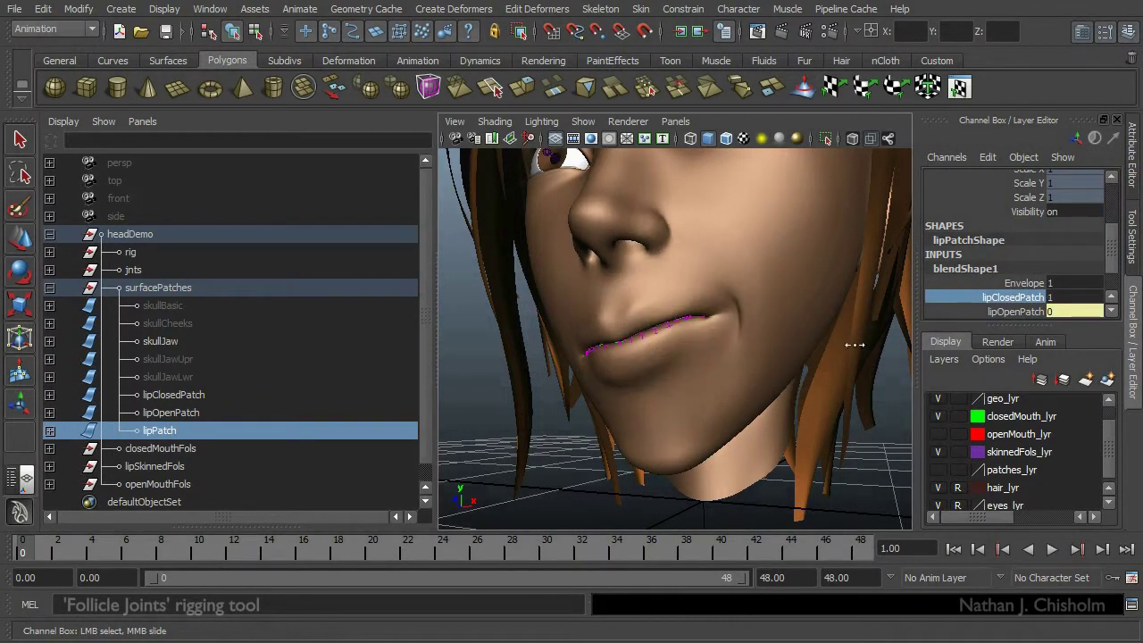
- Select the jaw joint using X-ray joints and rotate it in several directions to test the sealed lips
click(888, 139)
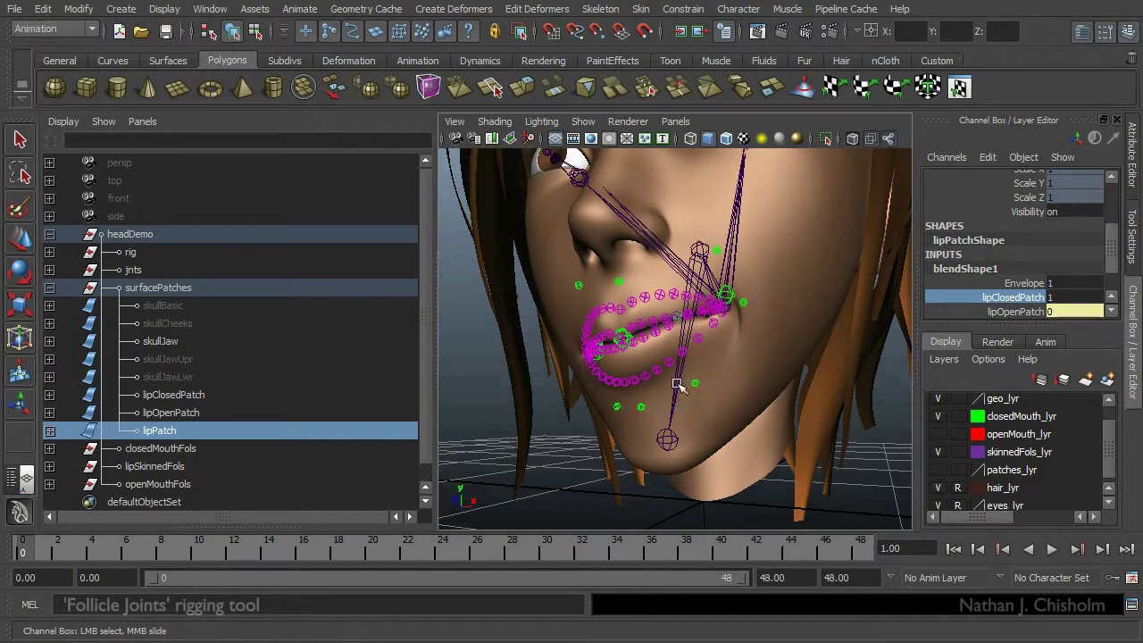
click(728, 288)
key(e)
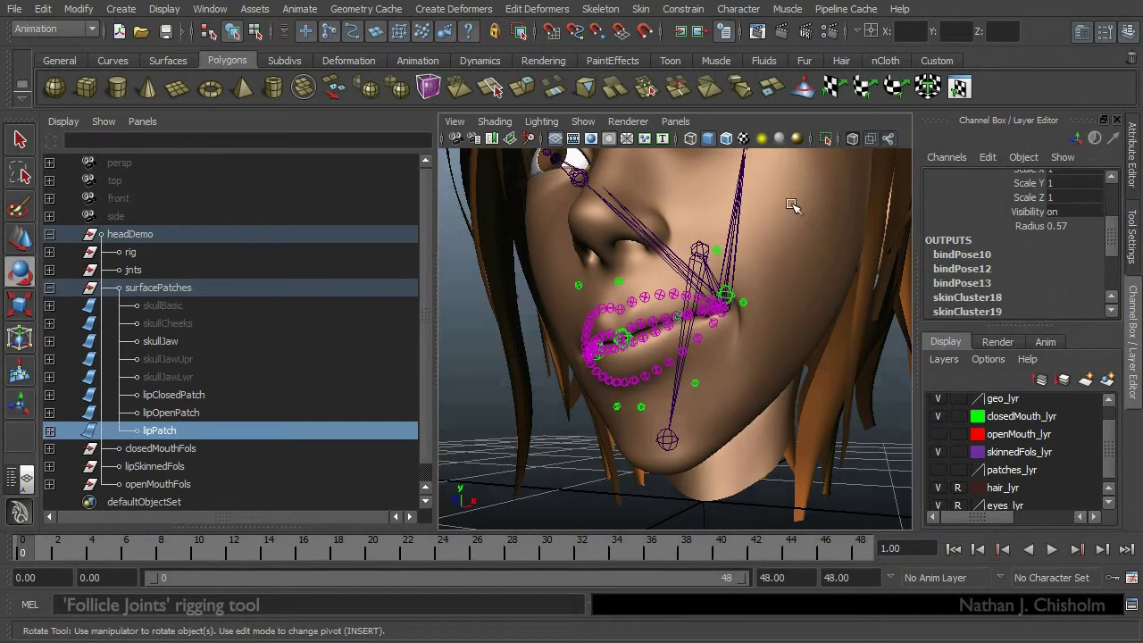
click(679, 384)
drag(701, 296, 709, 271)
alt+right_drag(709, 272, 625, 278)
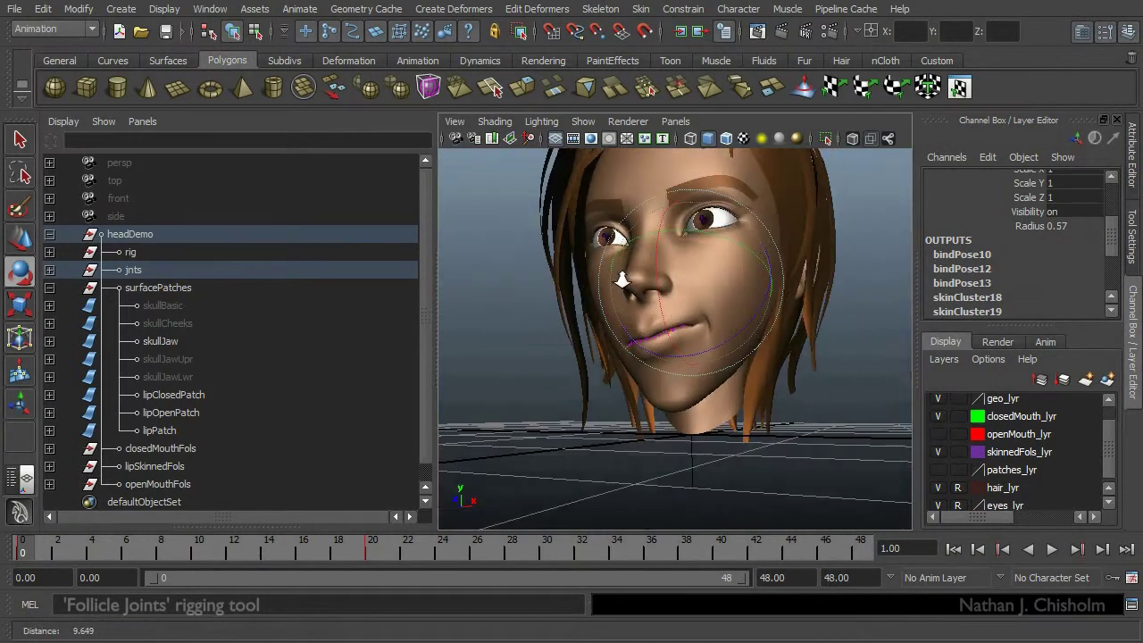
alt+drag(625, 278, 661, 299)
alt+right_drag(661, 299, 716, 313)
drag(716, 312, 704, 304)
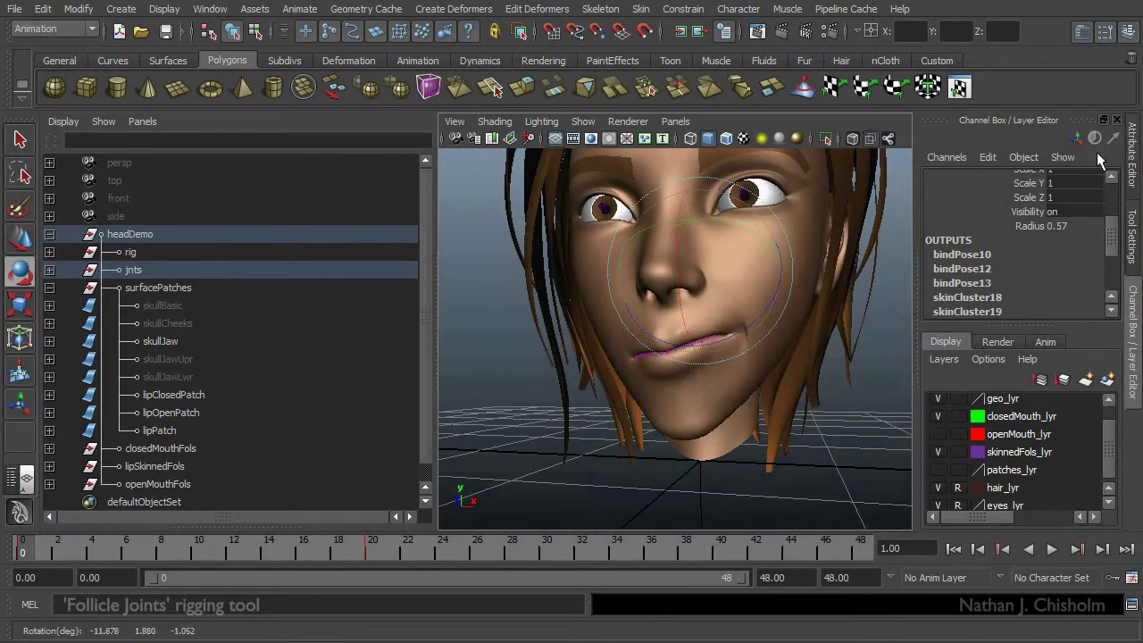
- Start playback, return to frame 0 to reset the jaw, and examine the lip line up close
scroll(1037, 245, up, 2)
key(alt+v)
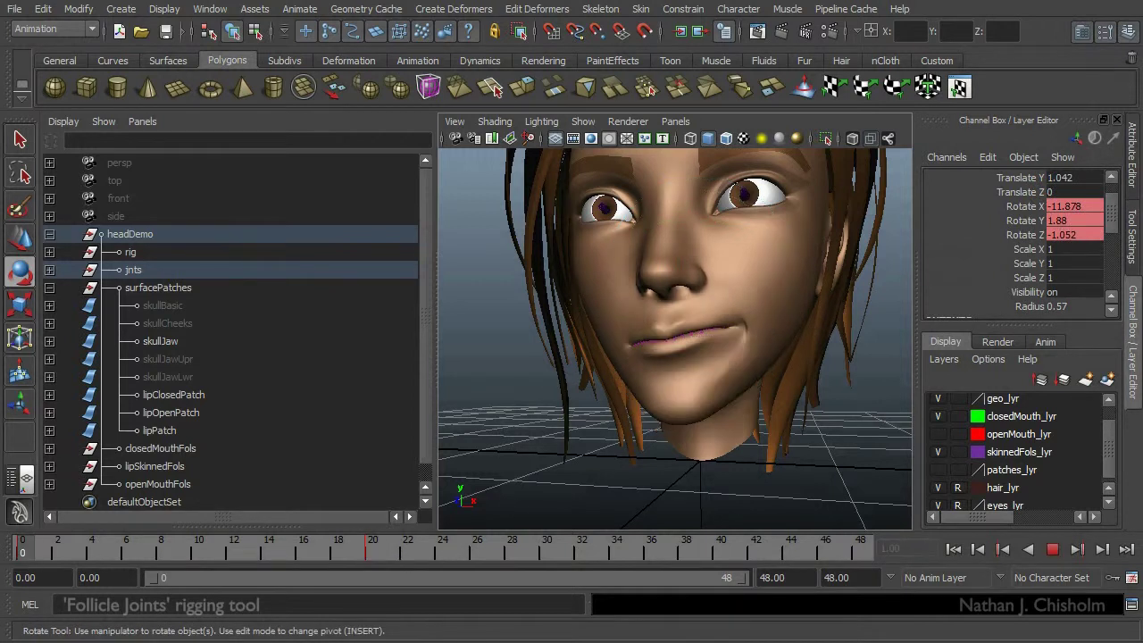
click(21, 548)
alt+drag(671, 359, 648, 375)
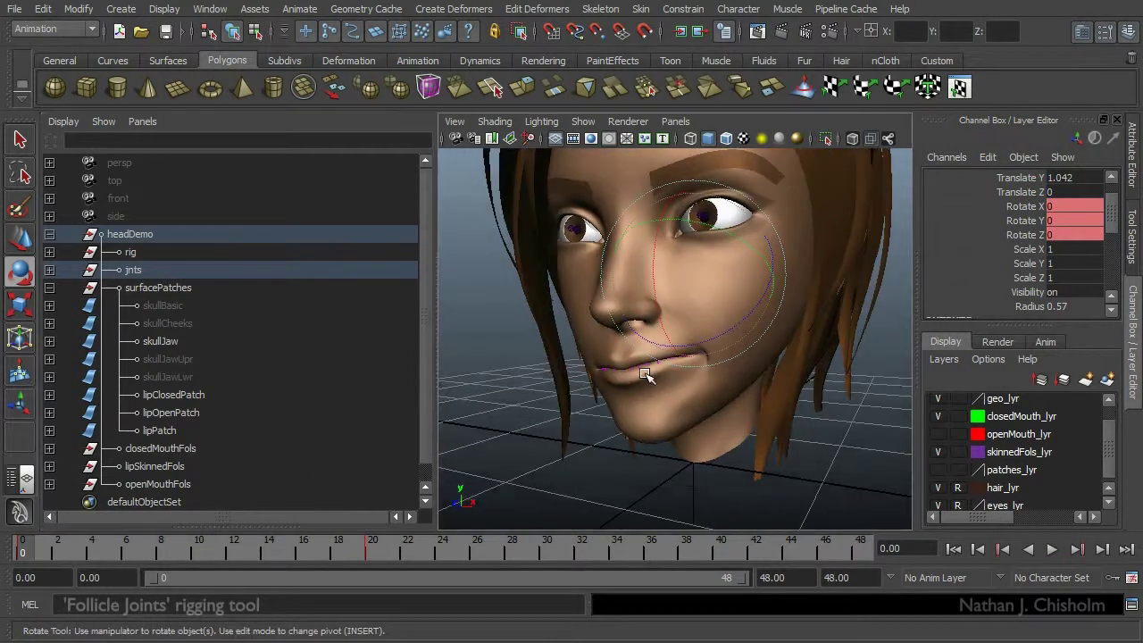
alt+right_drag(649, 375, 711, 373)
alt+drag(711, 373, 724, 375)
alt+right_drag(724, 375, 751, 395)
alt+drag(751, 396, 705, 393)
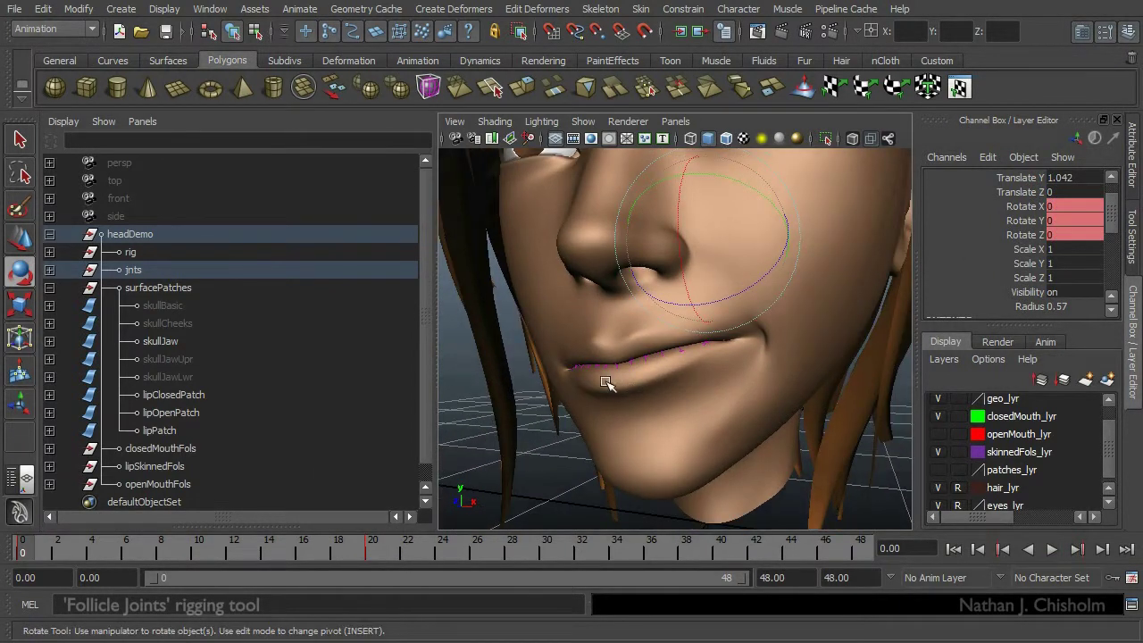
alt+right_drag(643, 383, 647, 384)
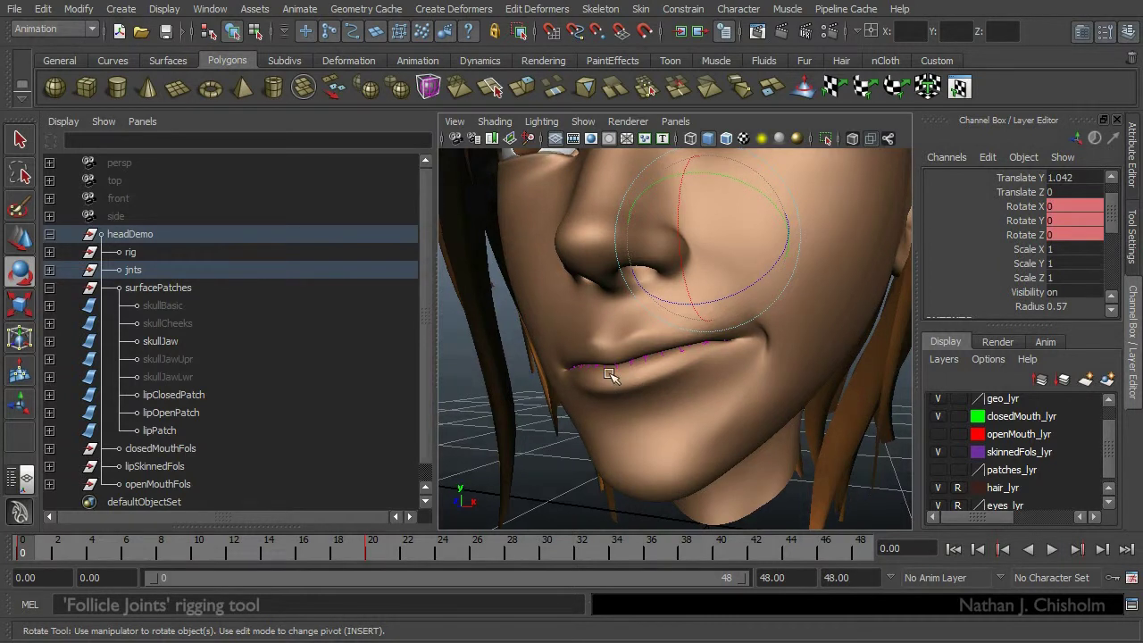
- Select lipPatch and switch the lipClosedPatch weight of blendShape1 to 0 and back to 1
click(169, 429)
scroll(427, 372, down, 1)
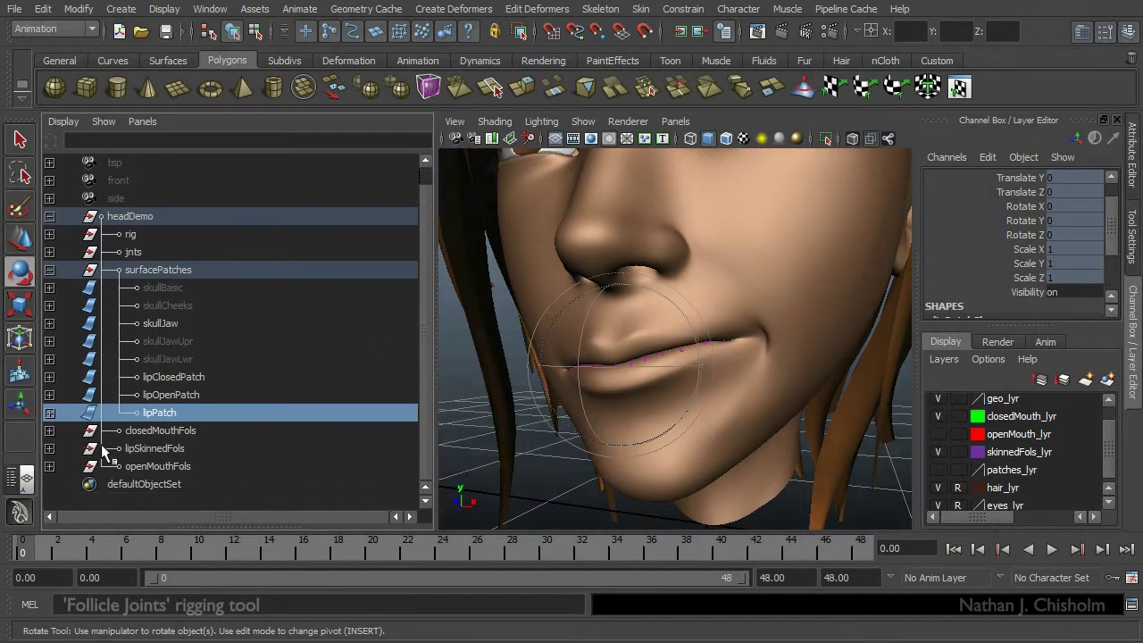
click(156, 414)
scroll(1045, 270, down, 3)
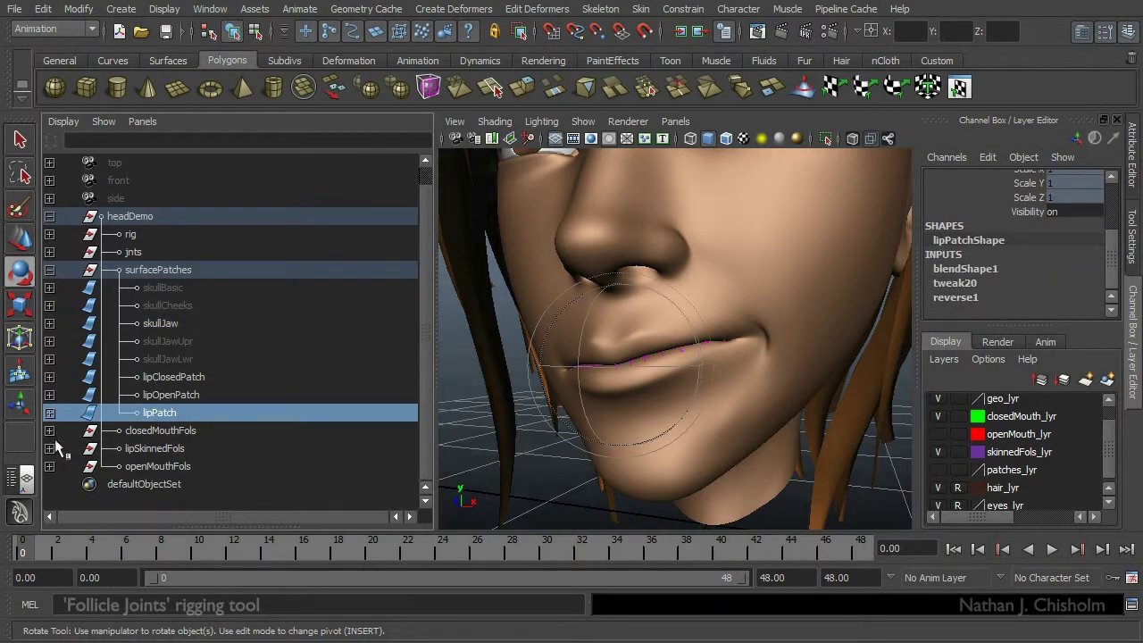
click(174, 397)
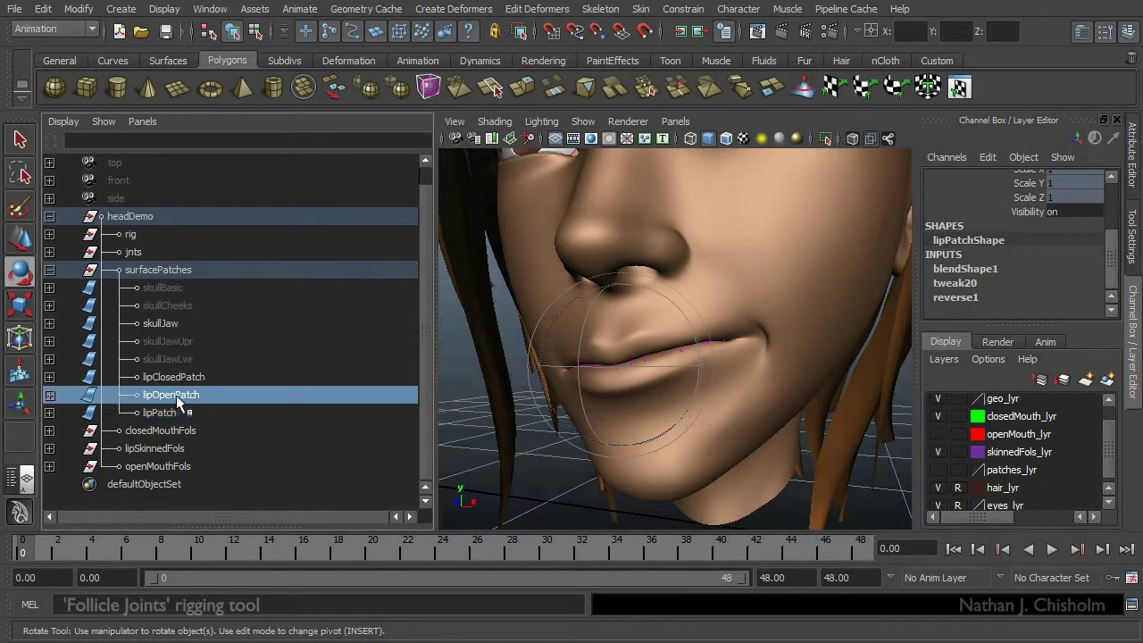
click(166, 413)
click(965, 268)
click(1013, 297)
middle_drag(679, 348, 632, 348)
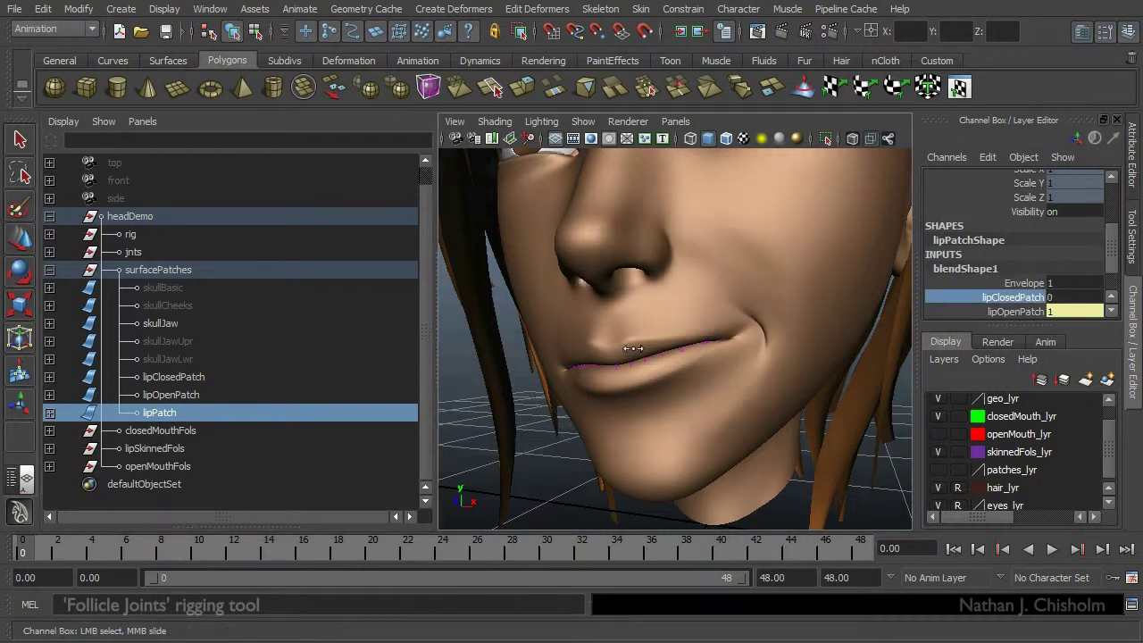
middle_drag(859, 373, 888, 377)
- Go to frame 26 and set lipClosedPatch to 0 so the lips follow the open jaw
click(470, 559)
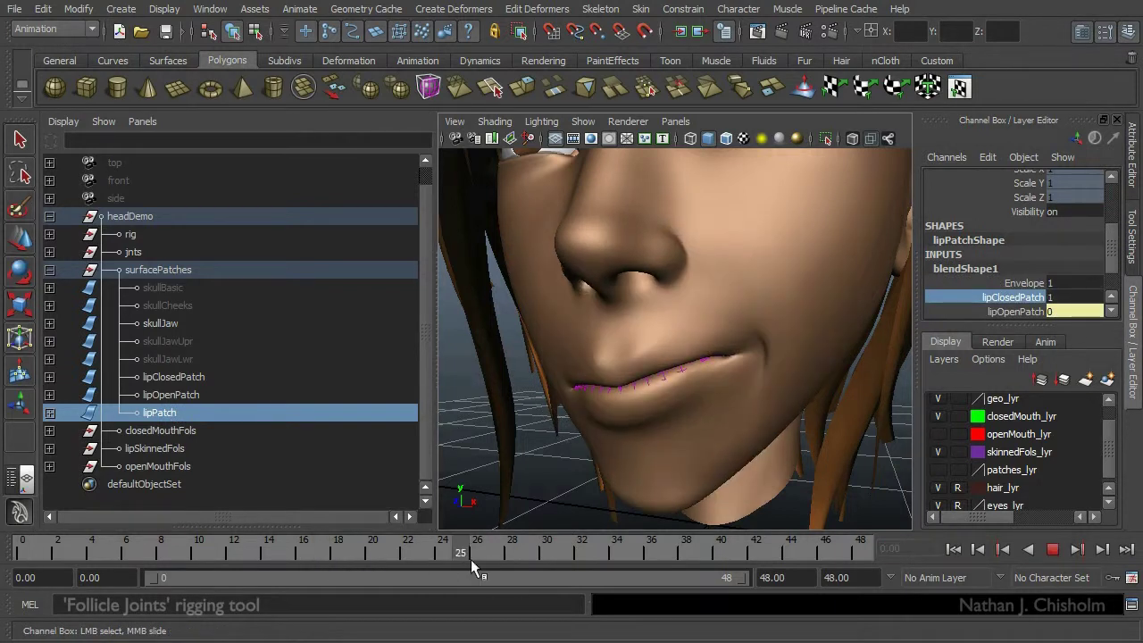
click(1008, 310)
click(988, 302)
middle_drag(705, 350, 558, 355)
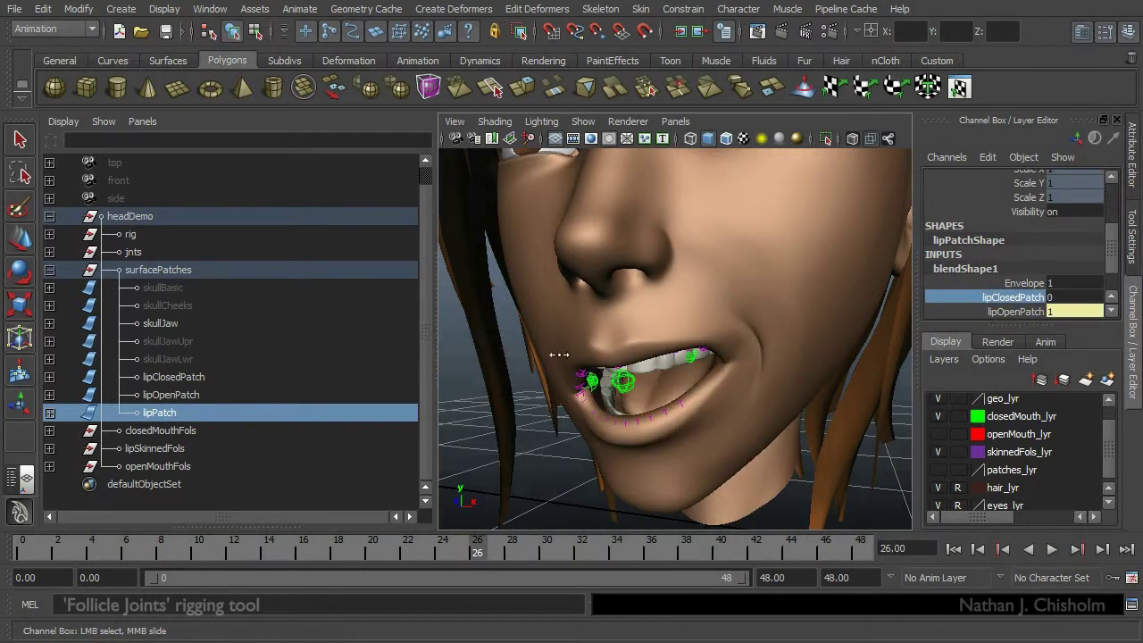
middle_drag(752, 359, 706, 368)
- View the whole head from the front and set lipClosedPatch to 1
alt+right_drag(767, 358, 649, 314)
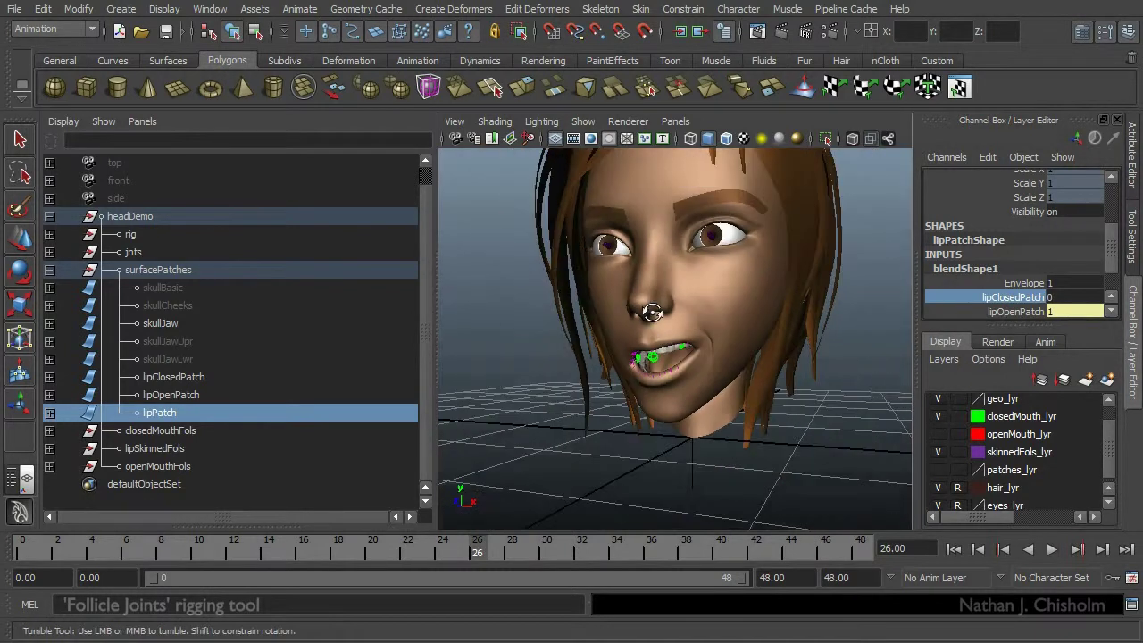
alt+drag(648, 313, 678, 311)
middle_drag(551, 321, 881, 324)
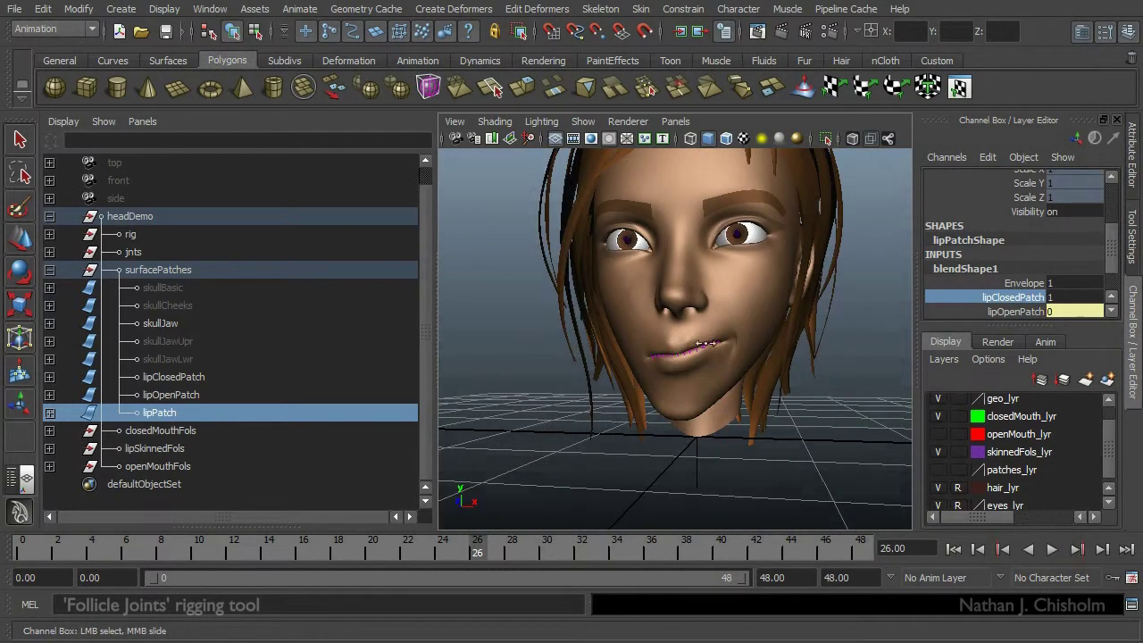